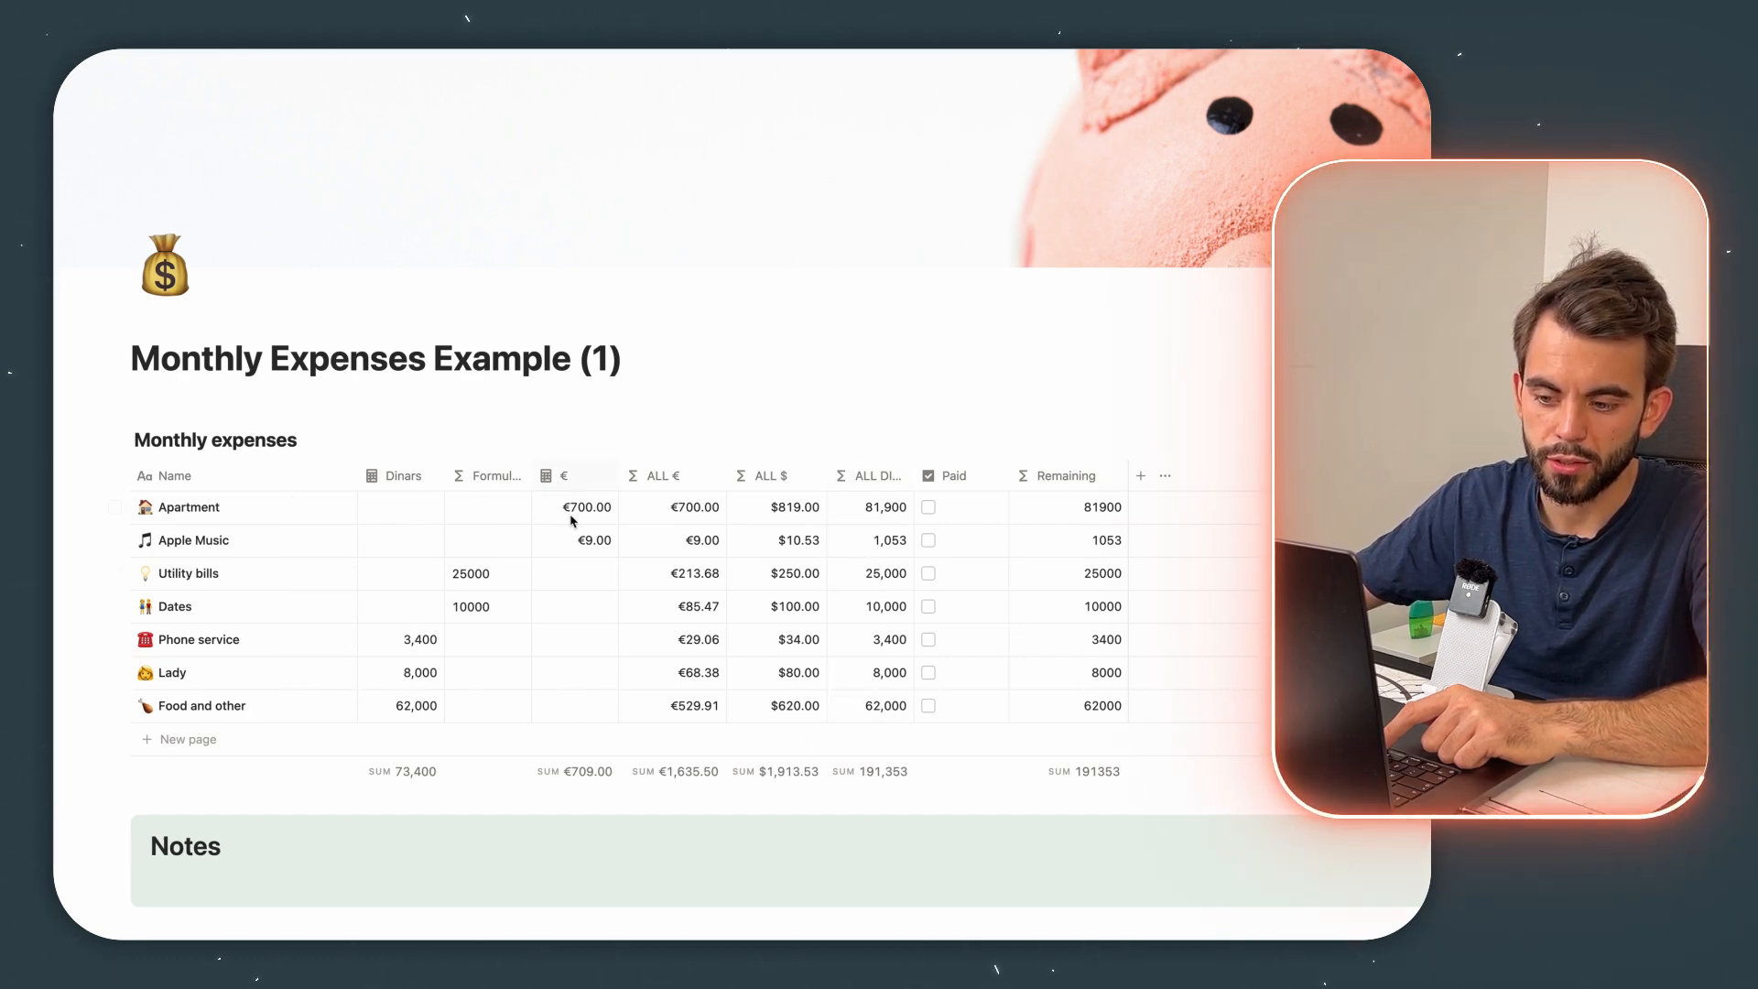
{"action": "left_click_drag", "start_coordinate": [396, 797], "coordinate": [591, 479]}
{"action": "left_click_drag", "start_coordinate": [655, 793], "coordinate": [886, 470]}
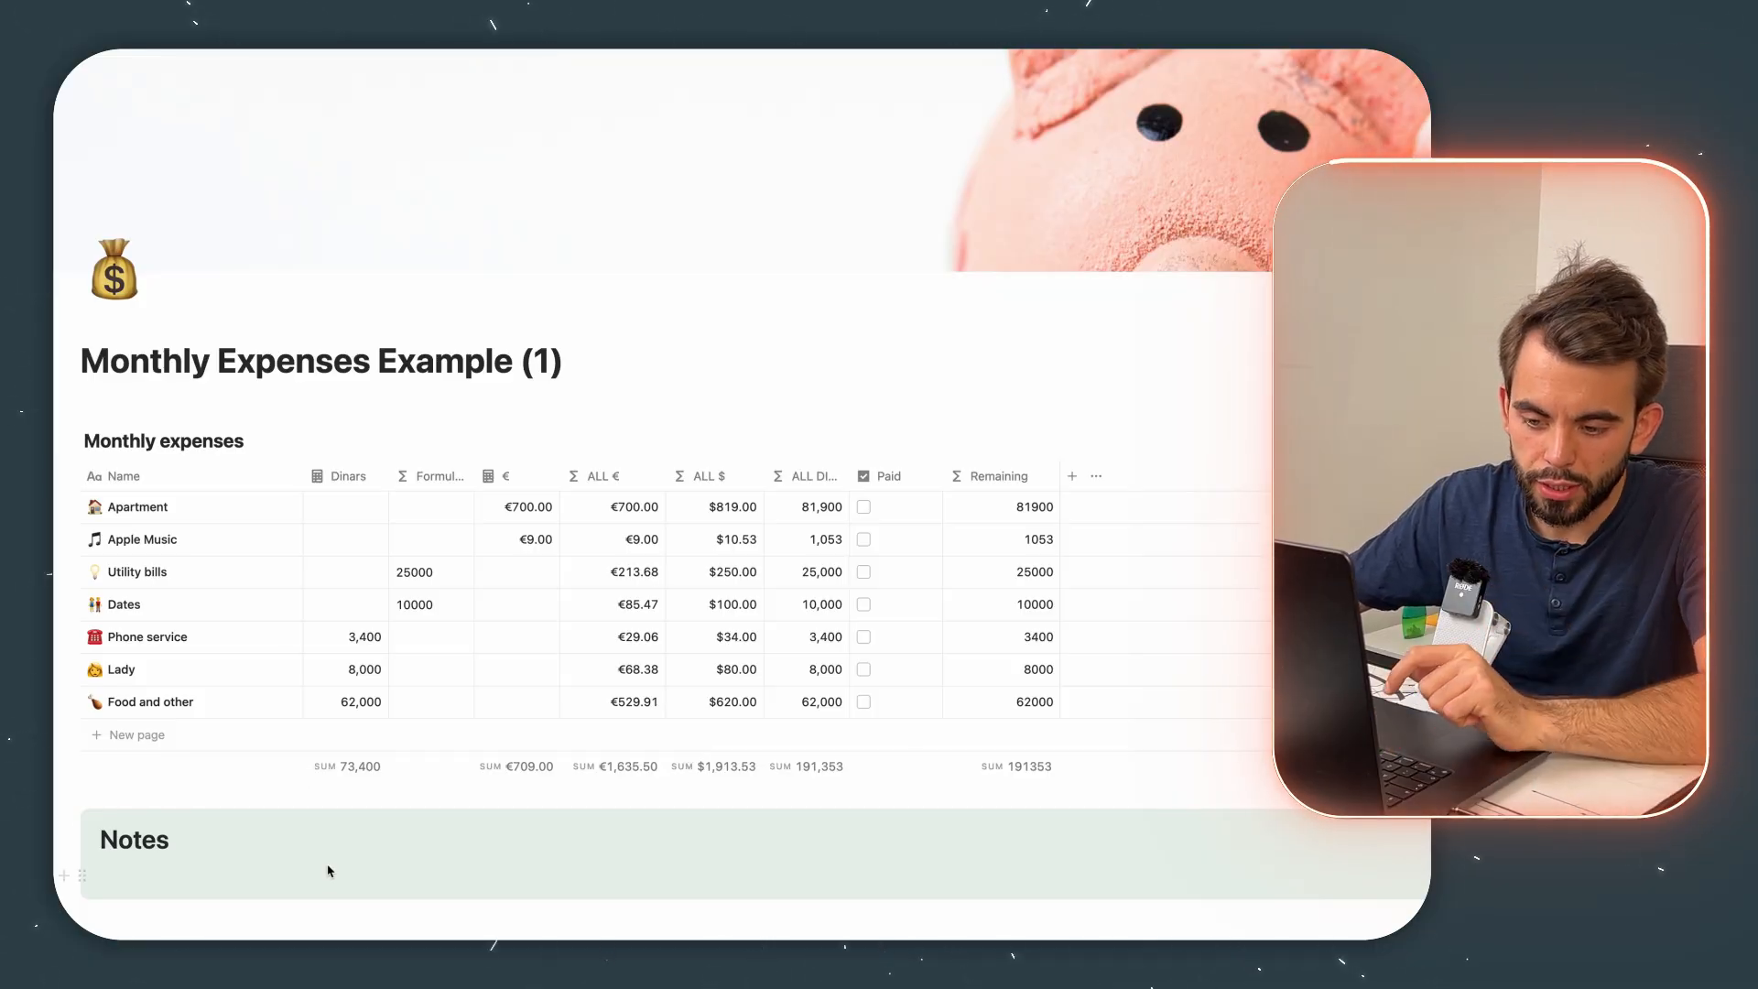
Step: Add a new expense named Movies to the Monthly expenses table
{"action": "left_click", "coordinate": [136, 737]}
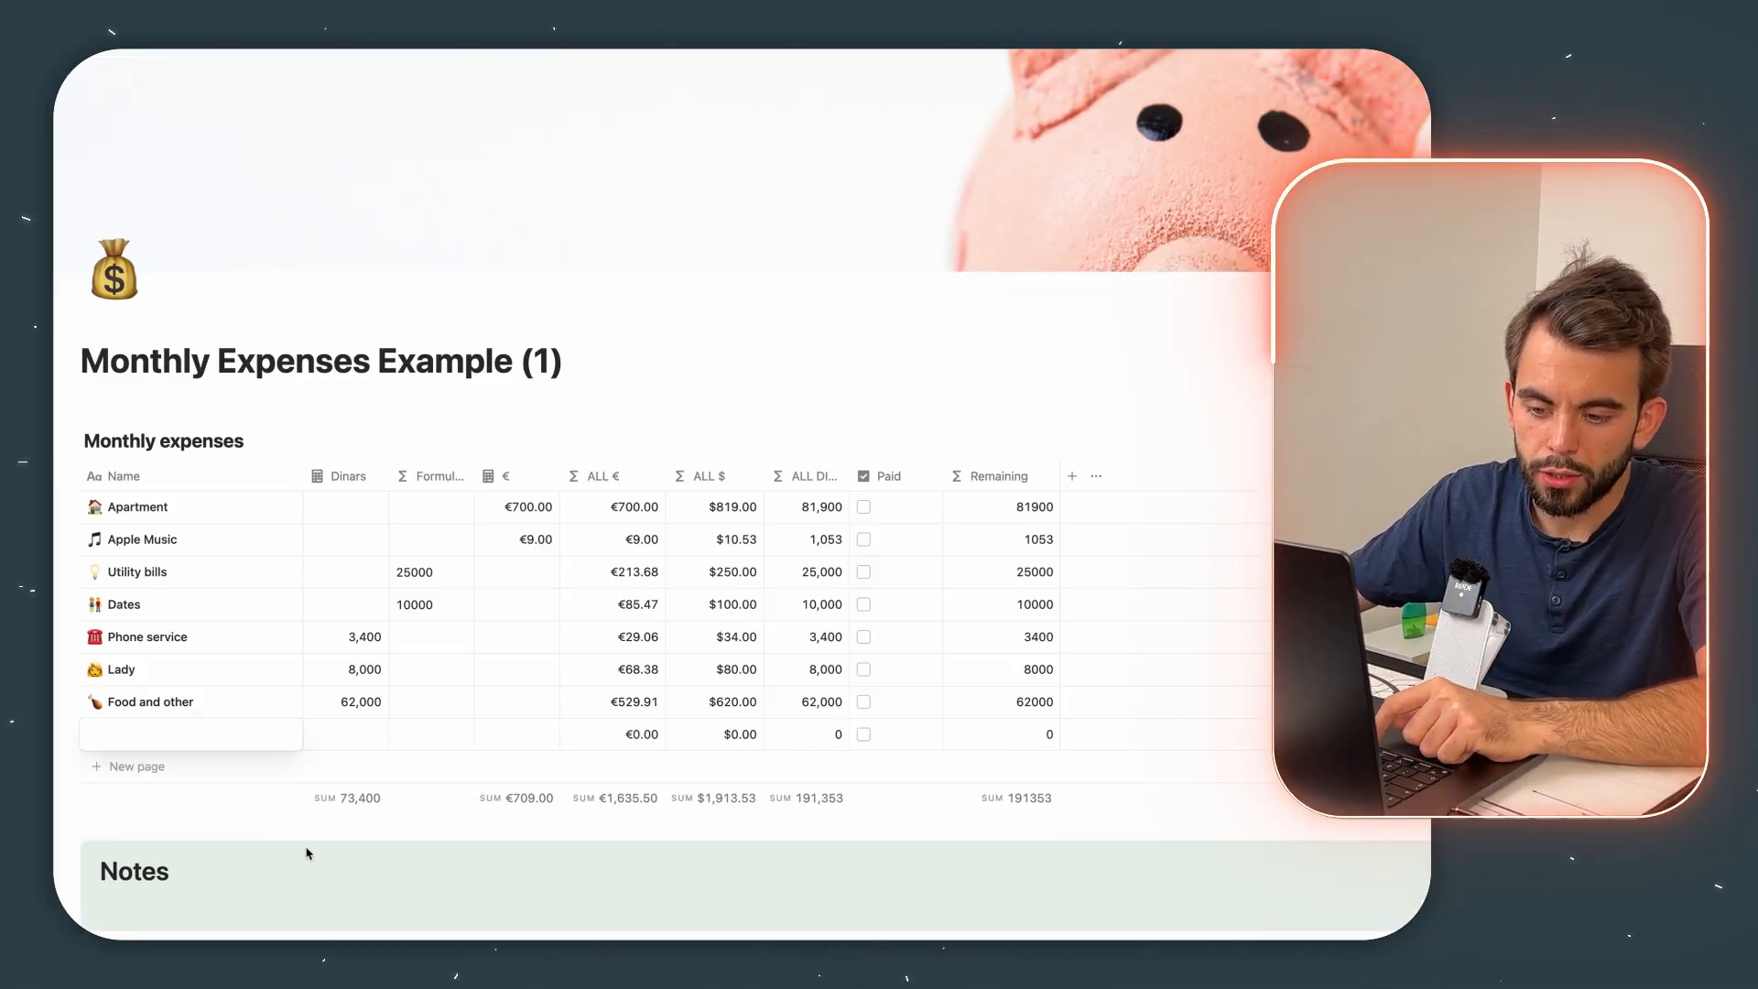
{"action": "key", "text": "Escape"}
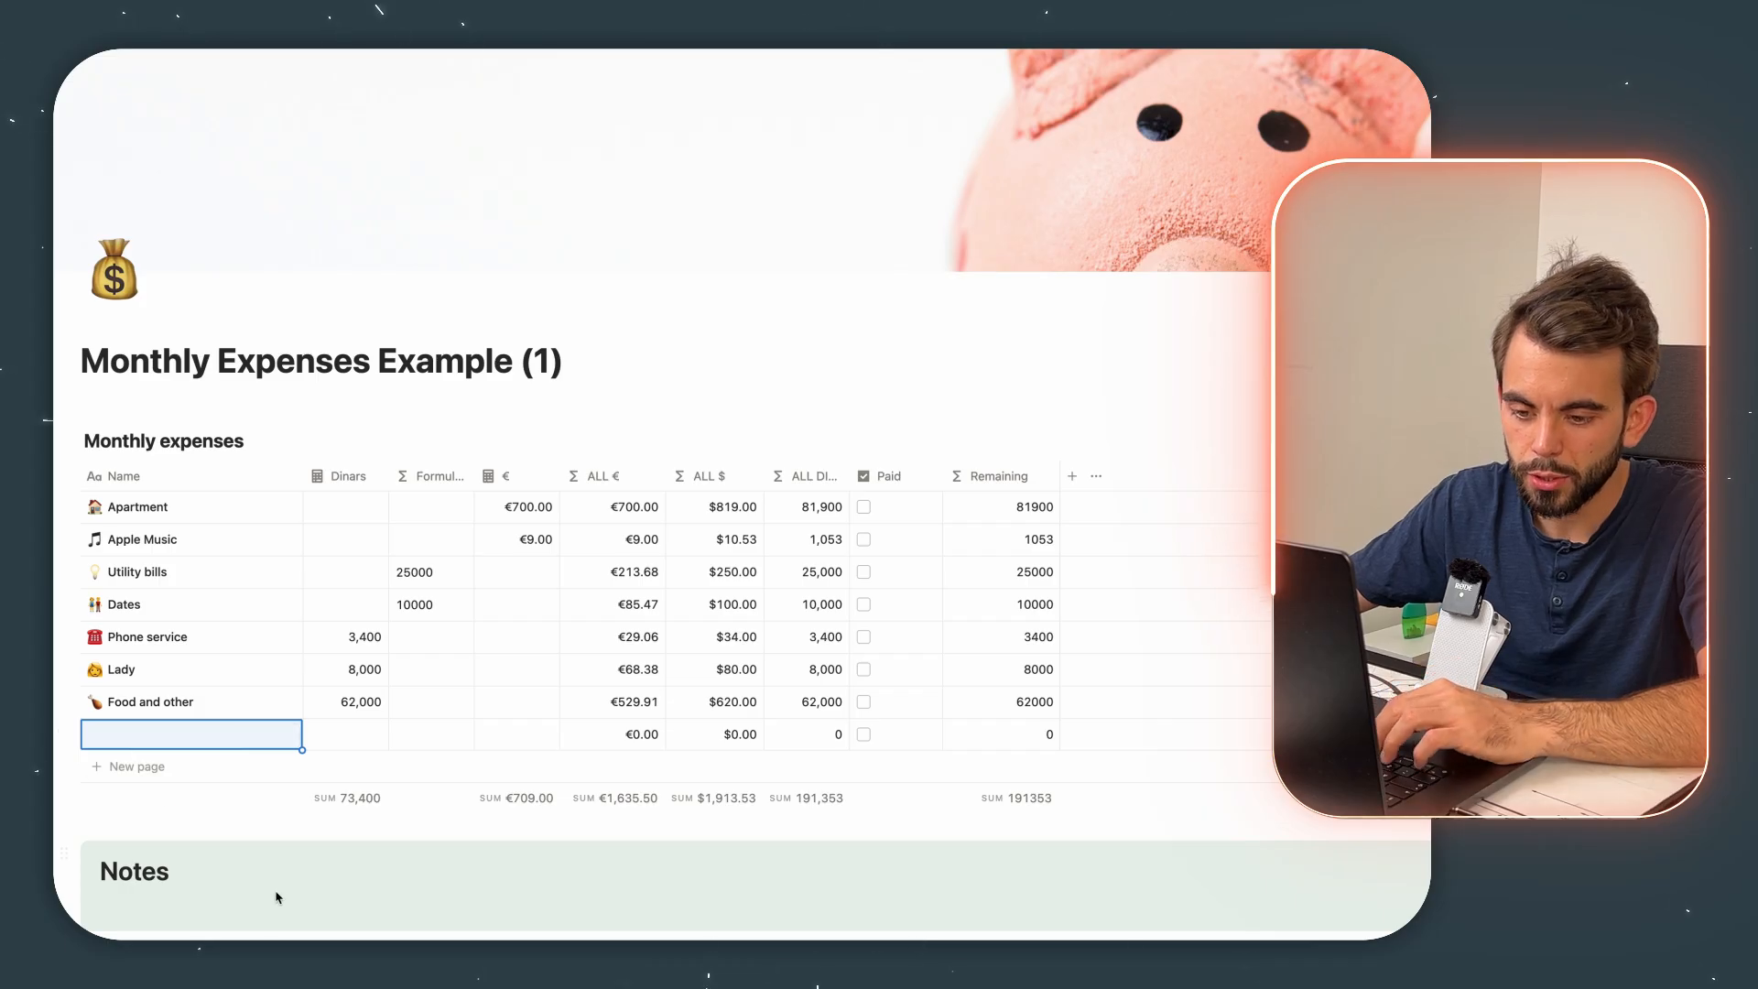
{"action": "type", "text": "Movies"}
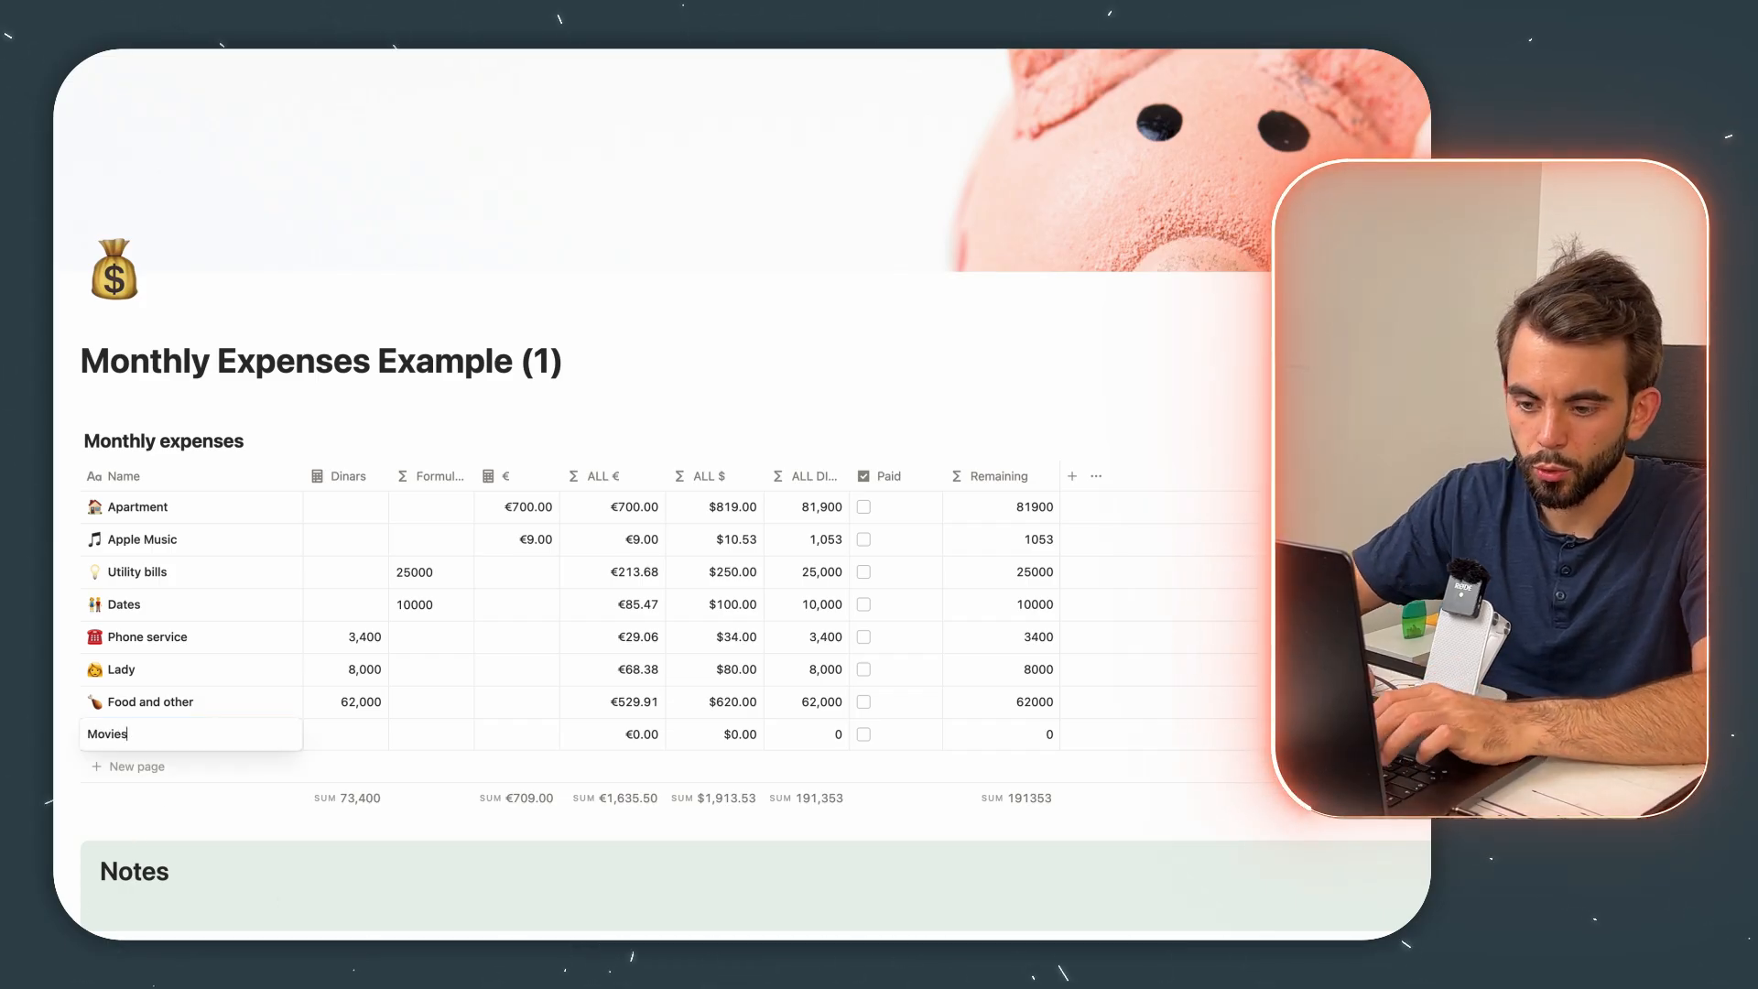
{"action": "key", "text": "Return"}
Step: Set the Dinars amount of the Movies expense to 5000
{"action": "left_click", "coordinate": [353, 734]}
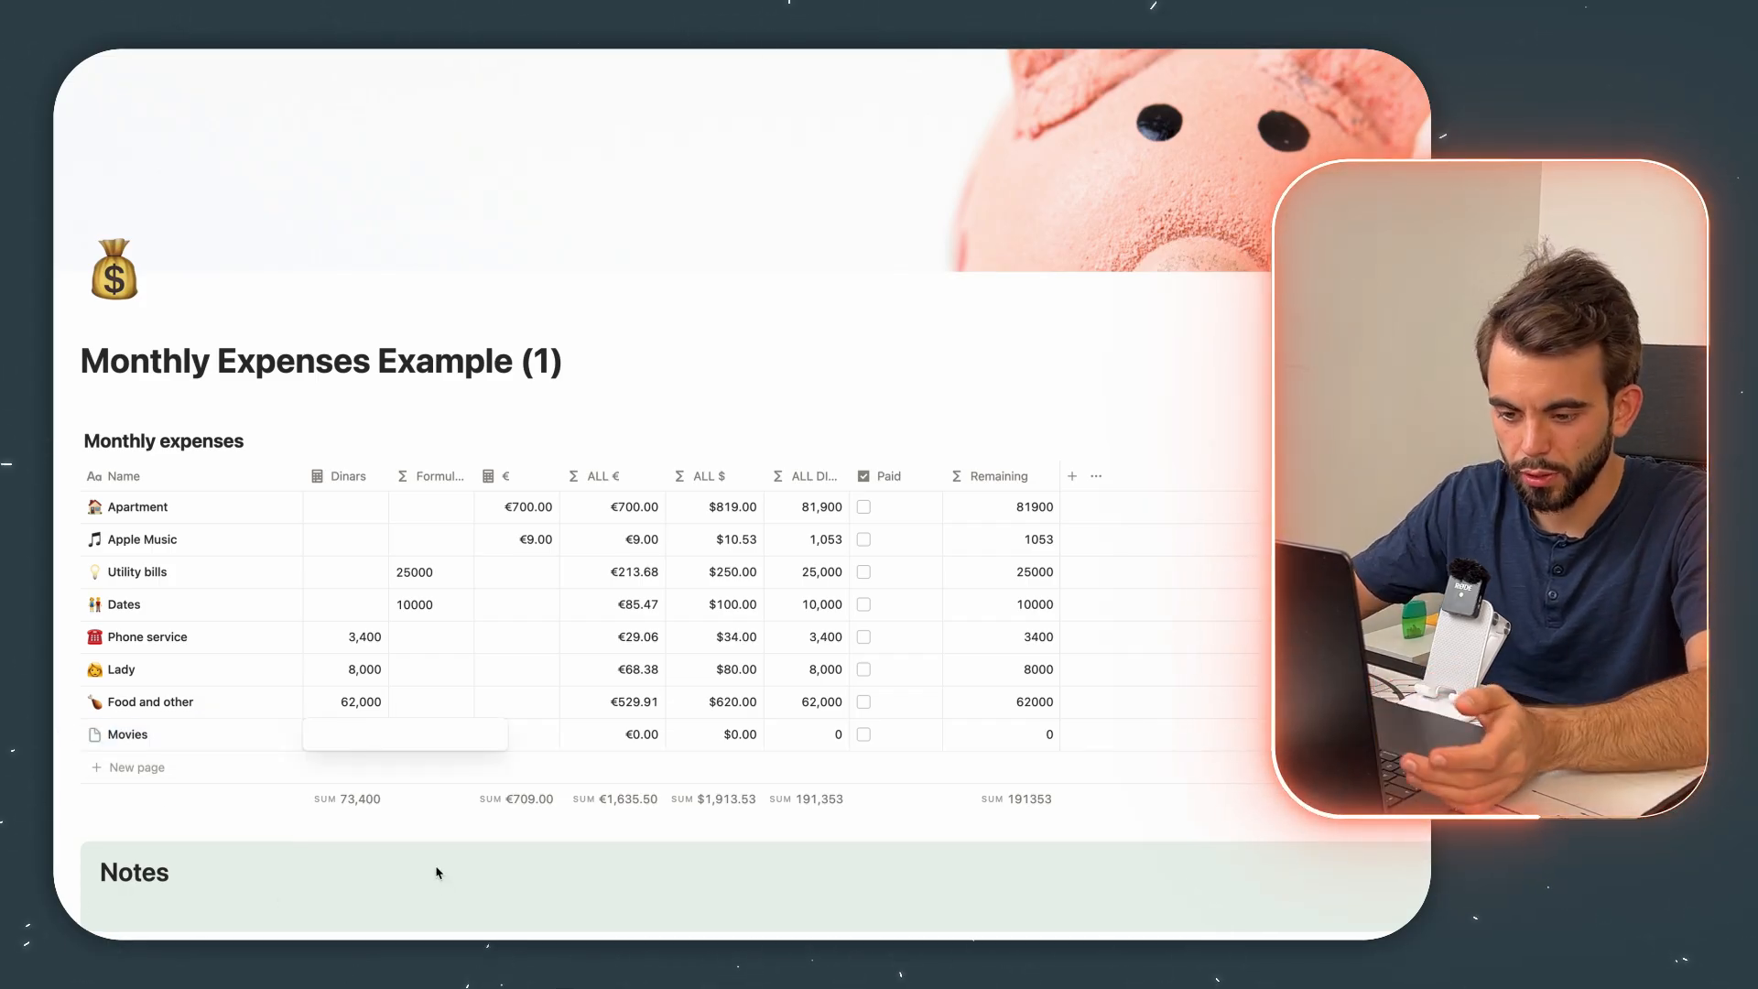
{"action": "type", "text": "5,0"}
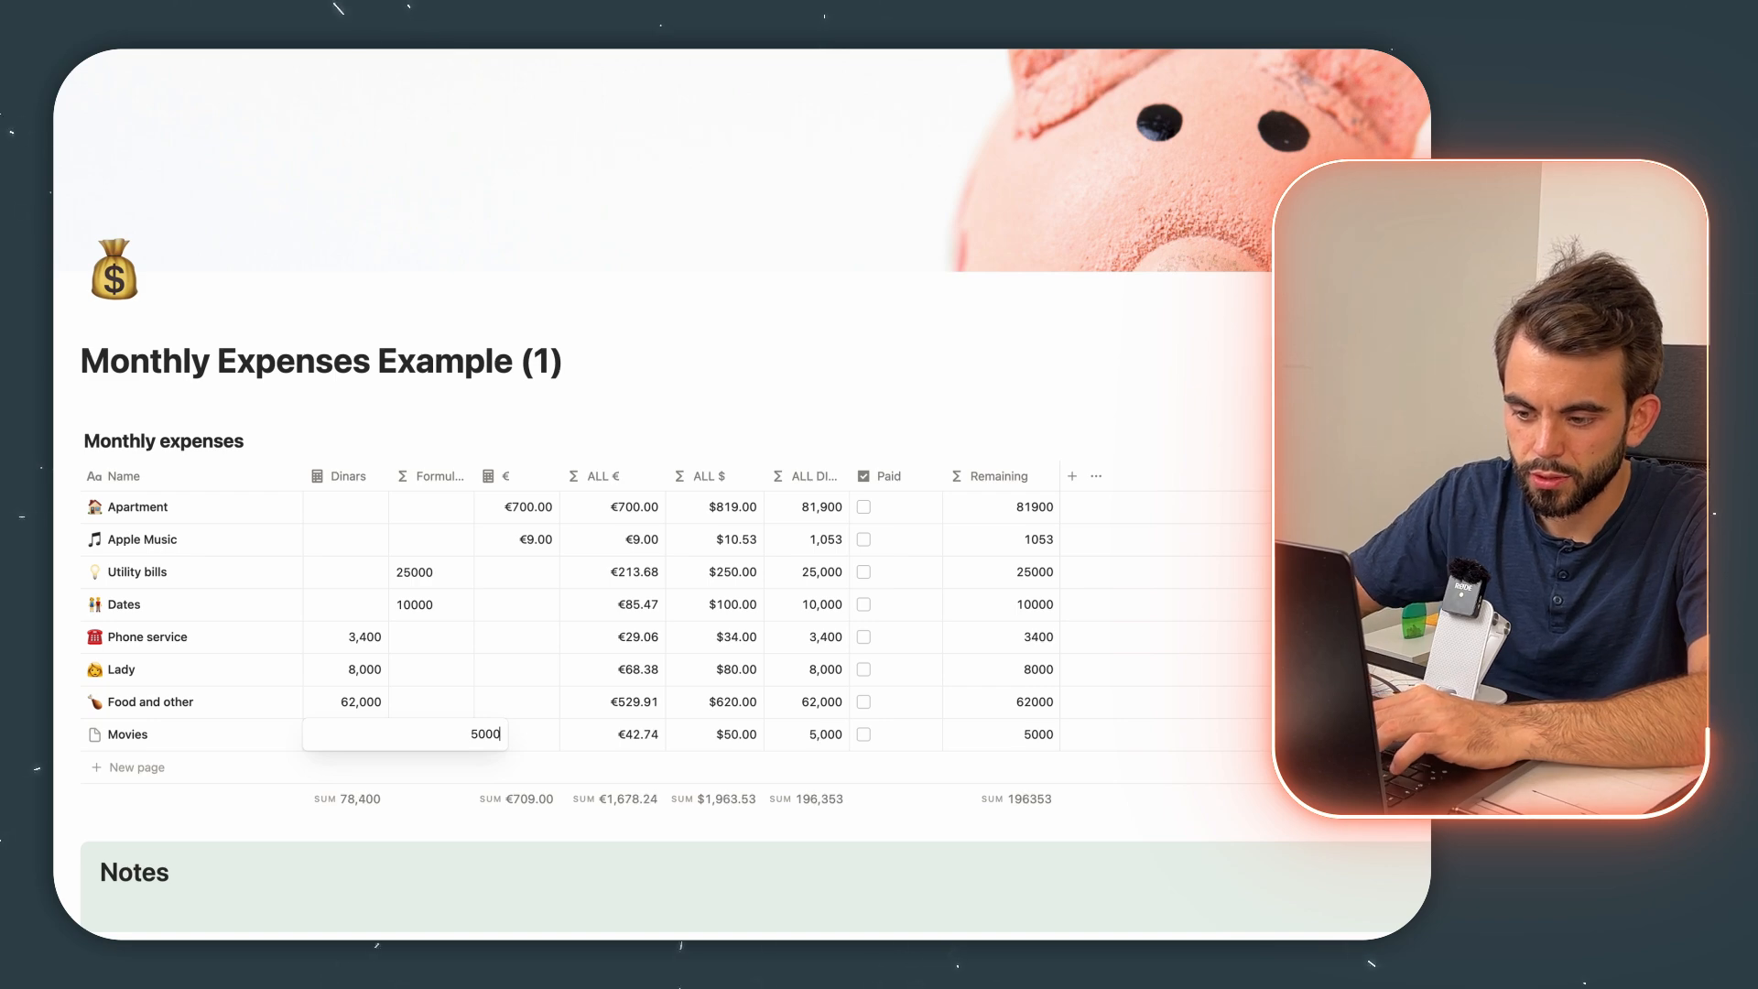
{"action": "type", "text": "00"}
{"action": "key", "text": "Return"}
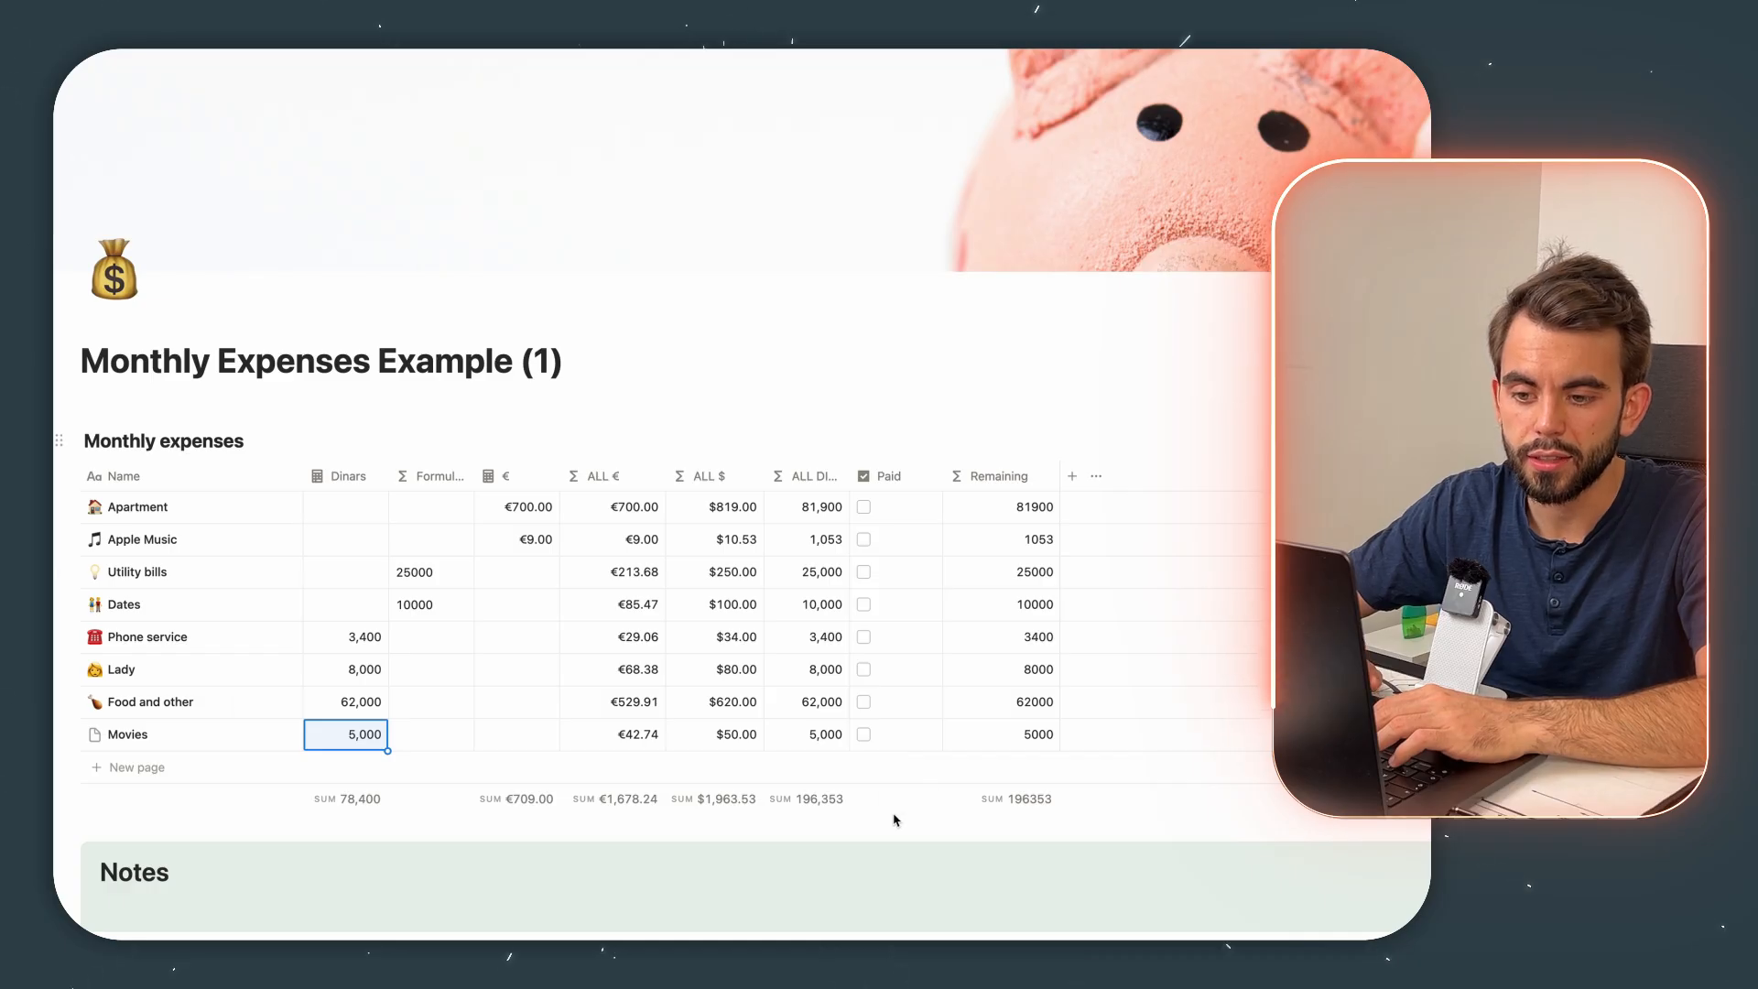
Step: Mark the Apartment expense as paid to check its effect on the Remaining sum, and unmark it again
{"action": "left_click", "coordinate": [866, 509]}
{"action": "left_click", "coordinate": [865, 508]}
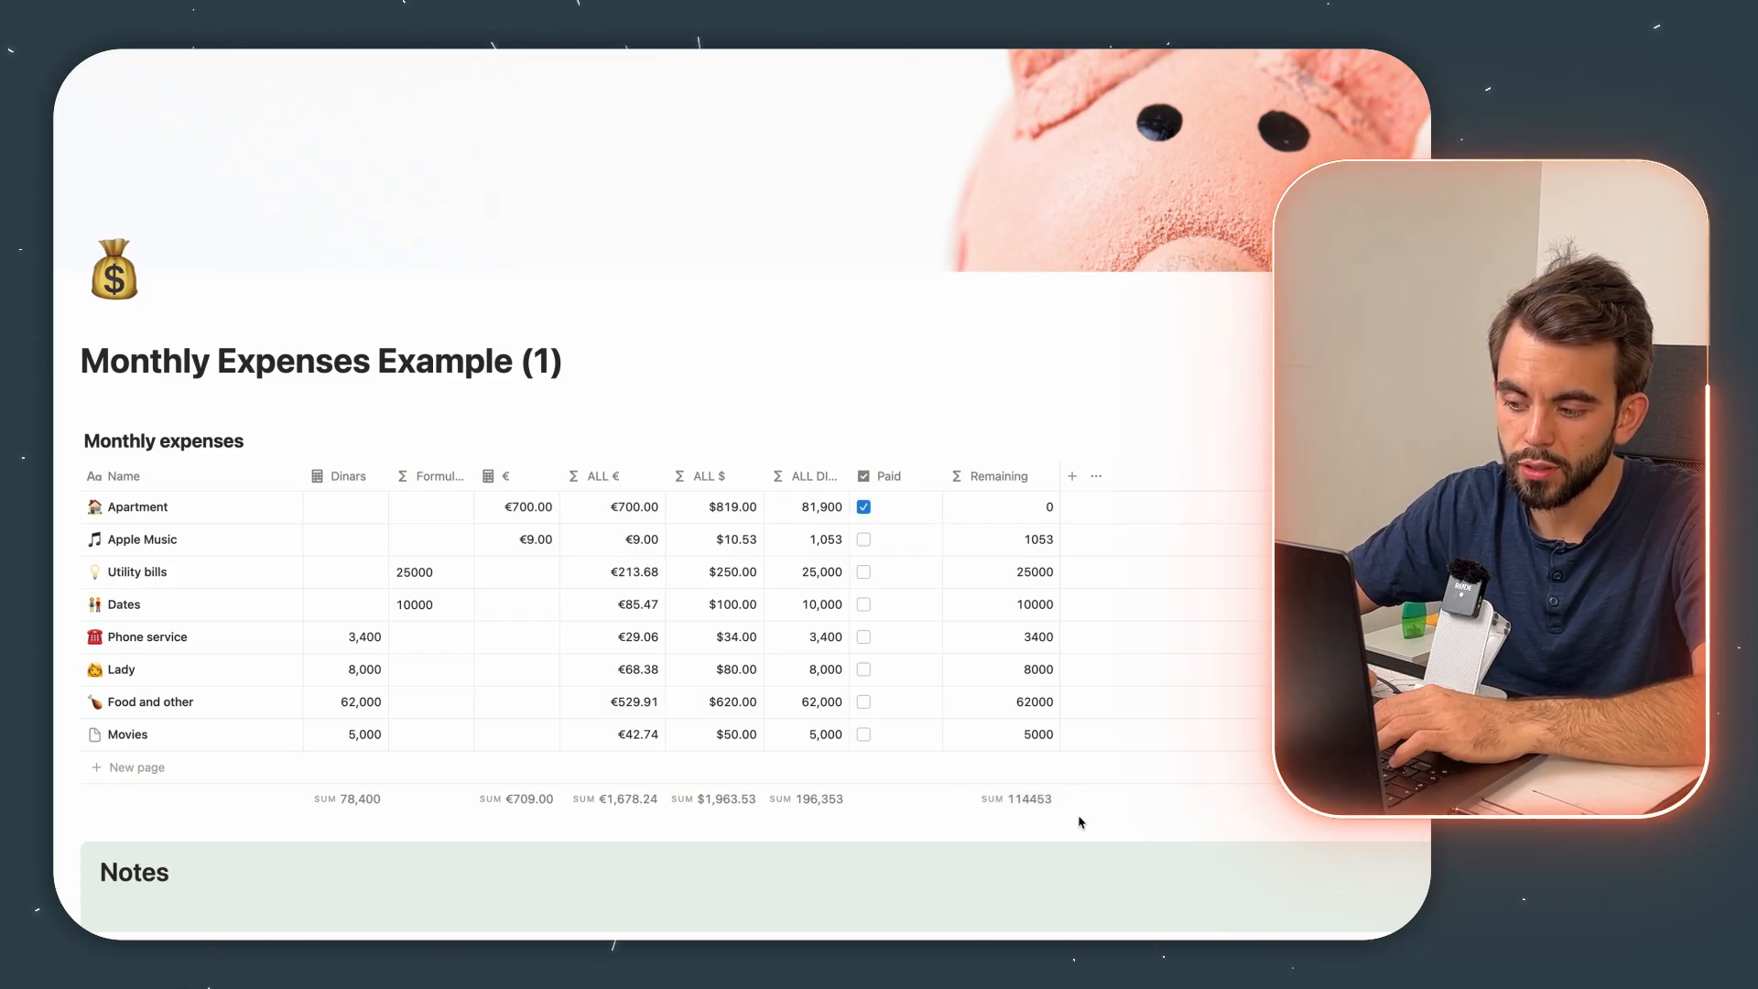
{"action": "left_click_drag", "start_coordinate": [1080, 816], "coordinate": [1014, 785]}
{"action": "left_click", "coordinate": [984, 815]}
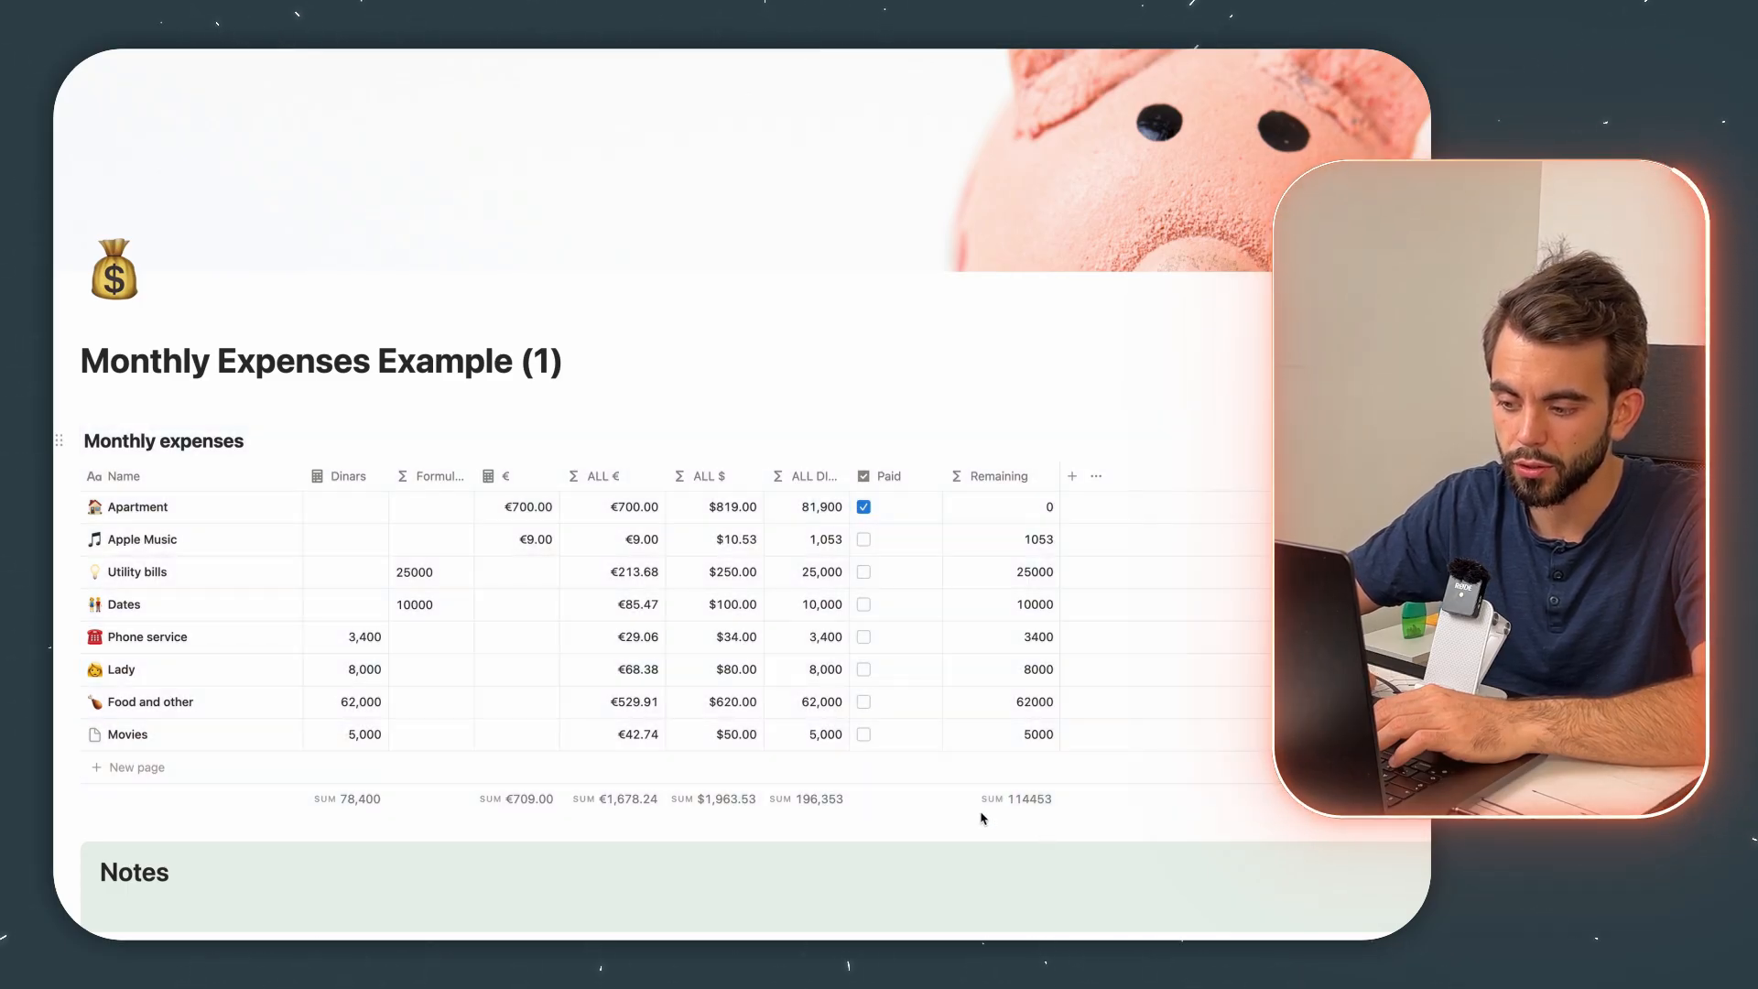
{"action": "left_click", "coordinate": [864, 507]}
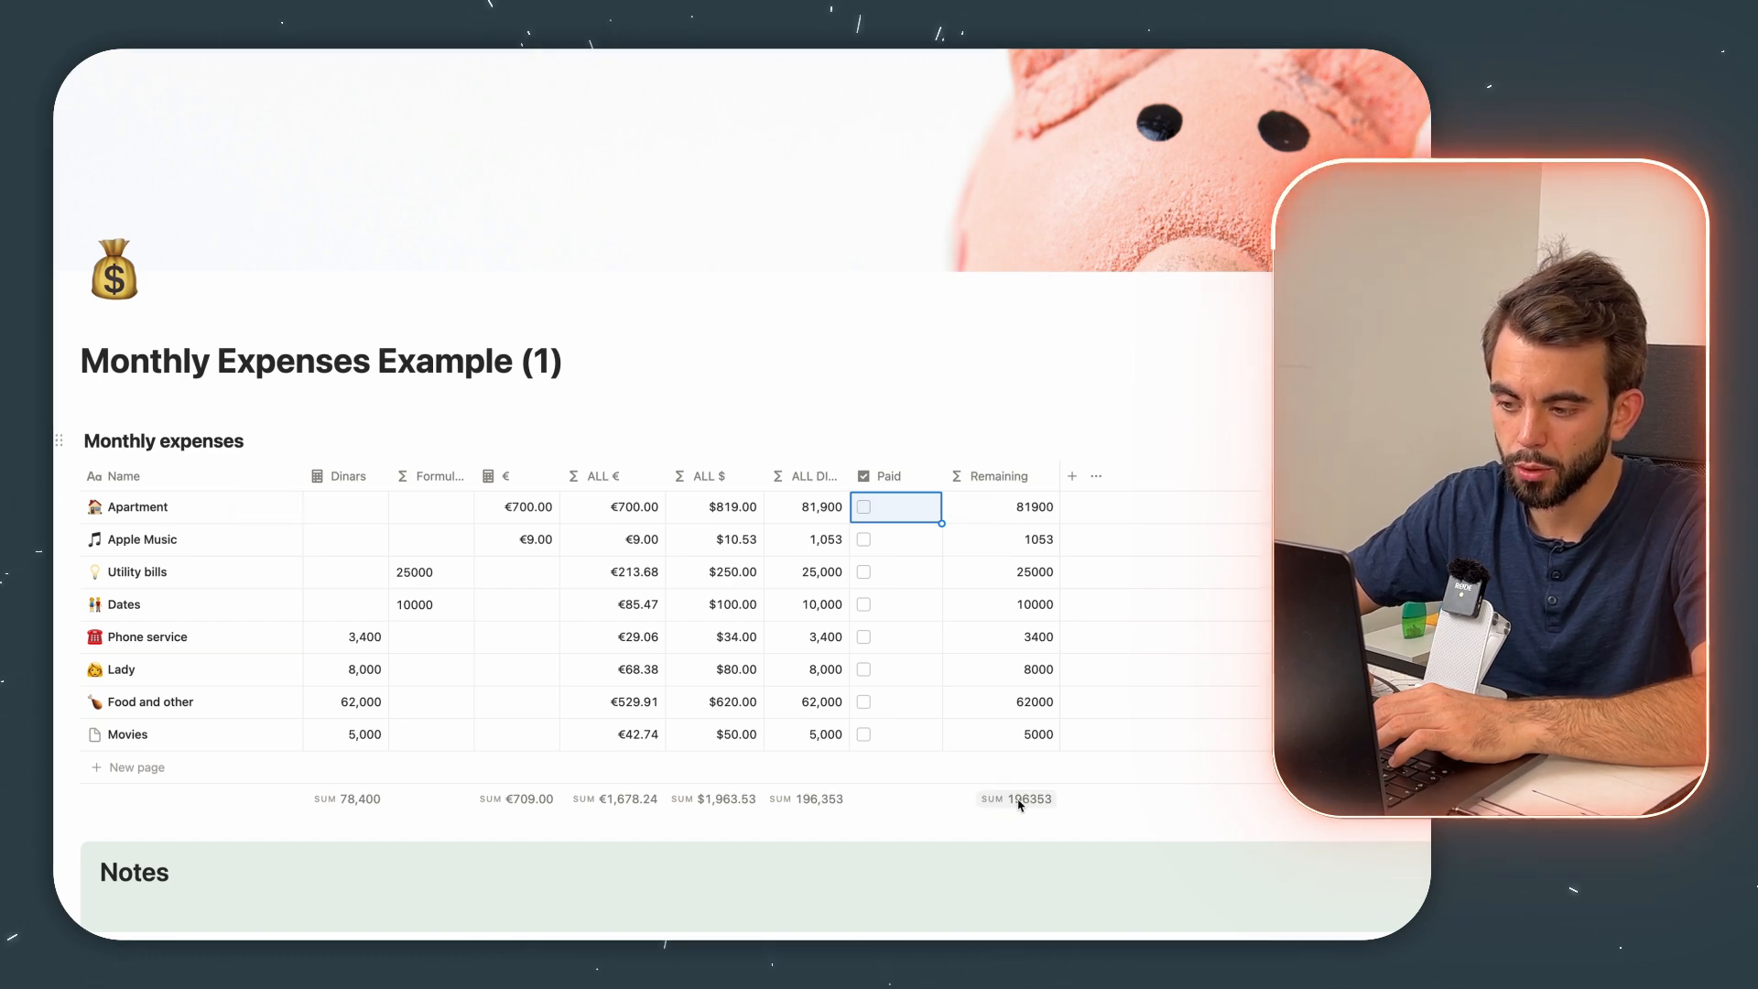
{"action": "left_click", "coordinate": [865, 507]}
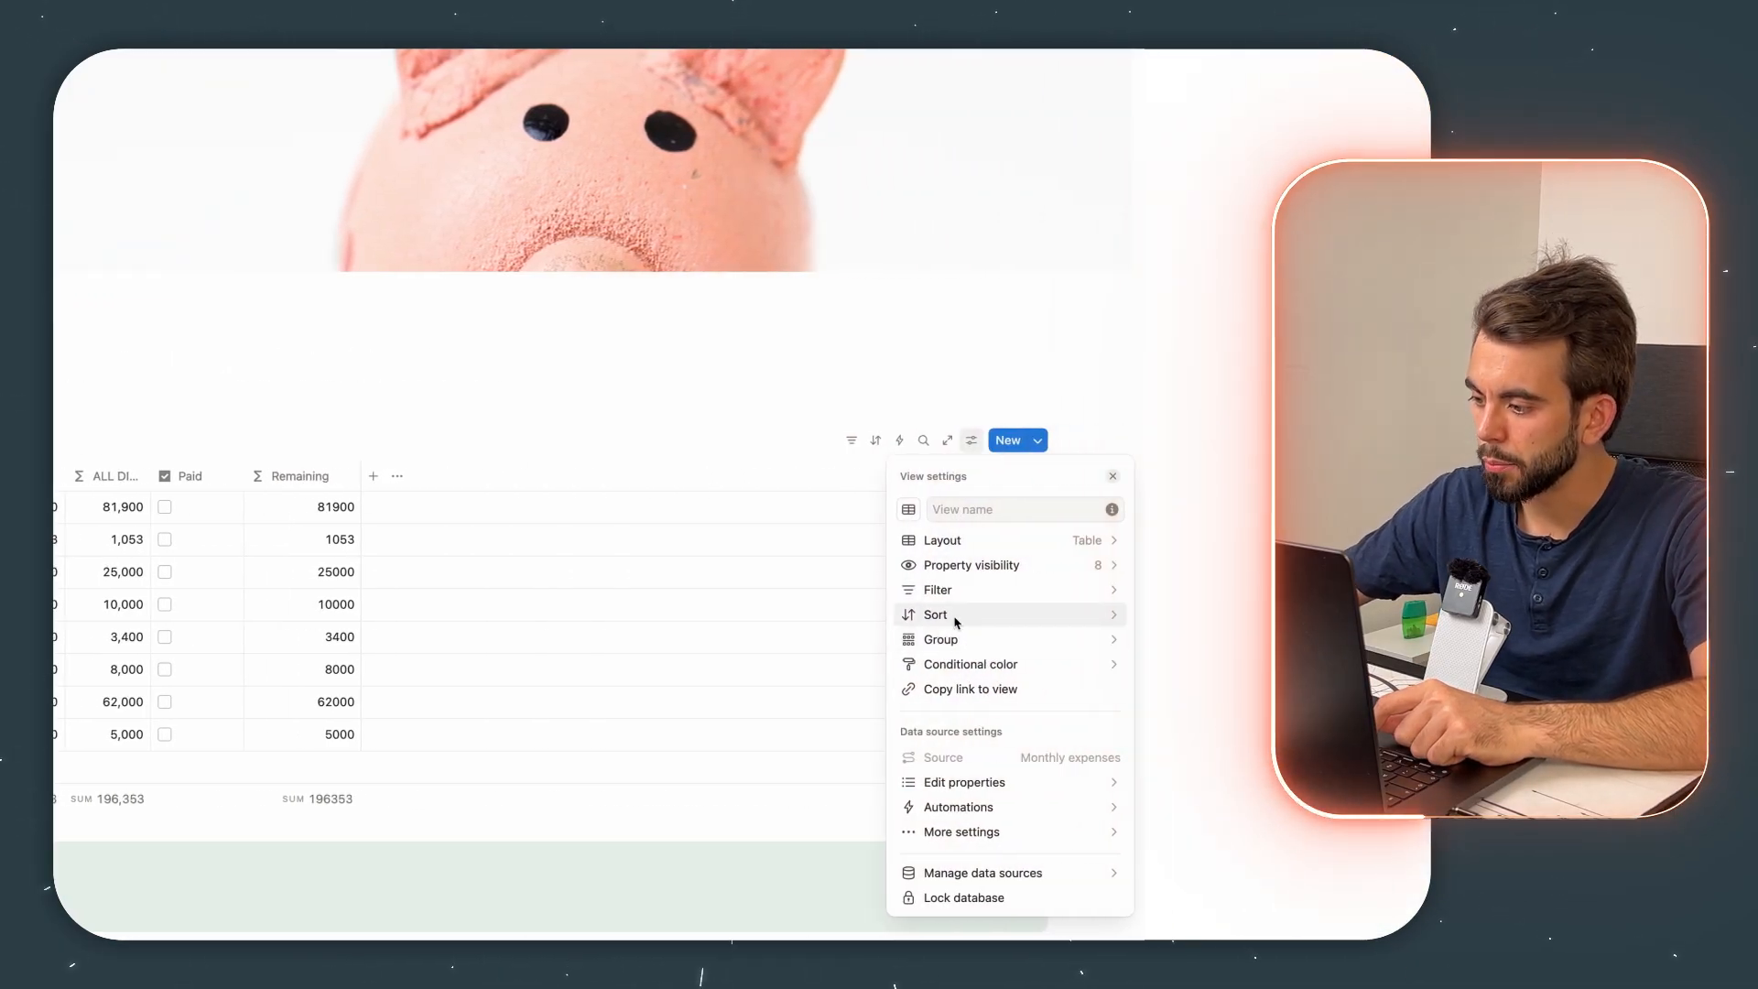
Step: Hide the Dinars property in the Monthly expenses table
{"action": "left_click", "coordinate": [964, 568]}
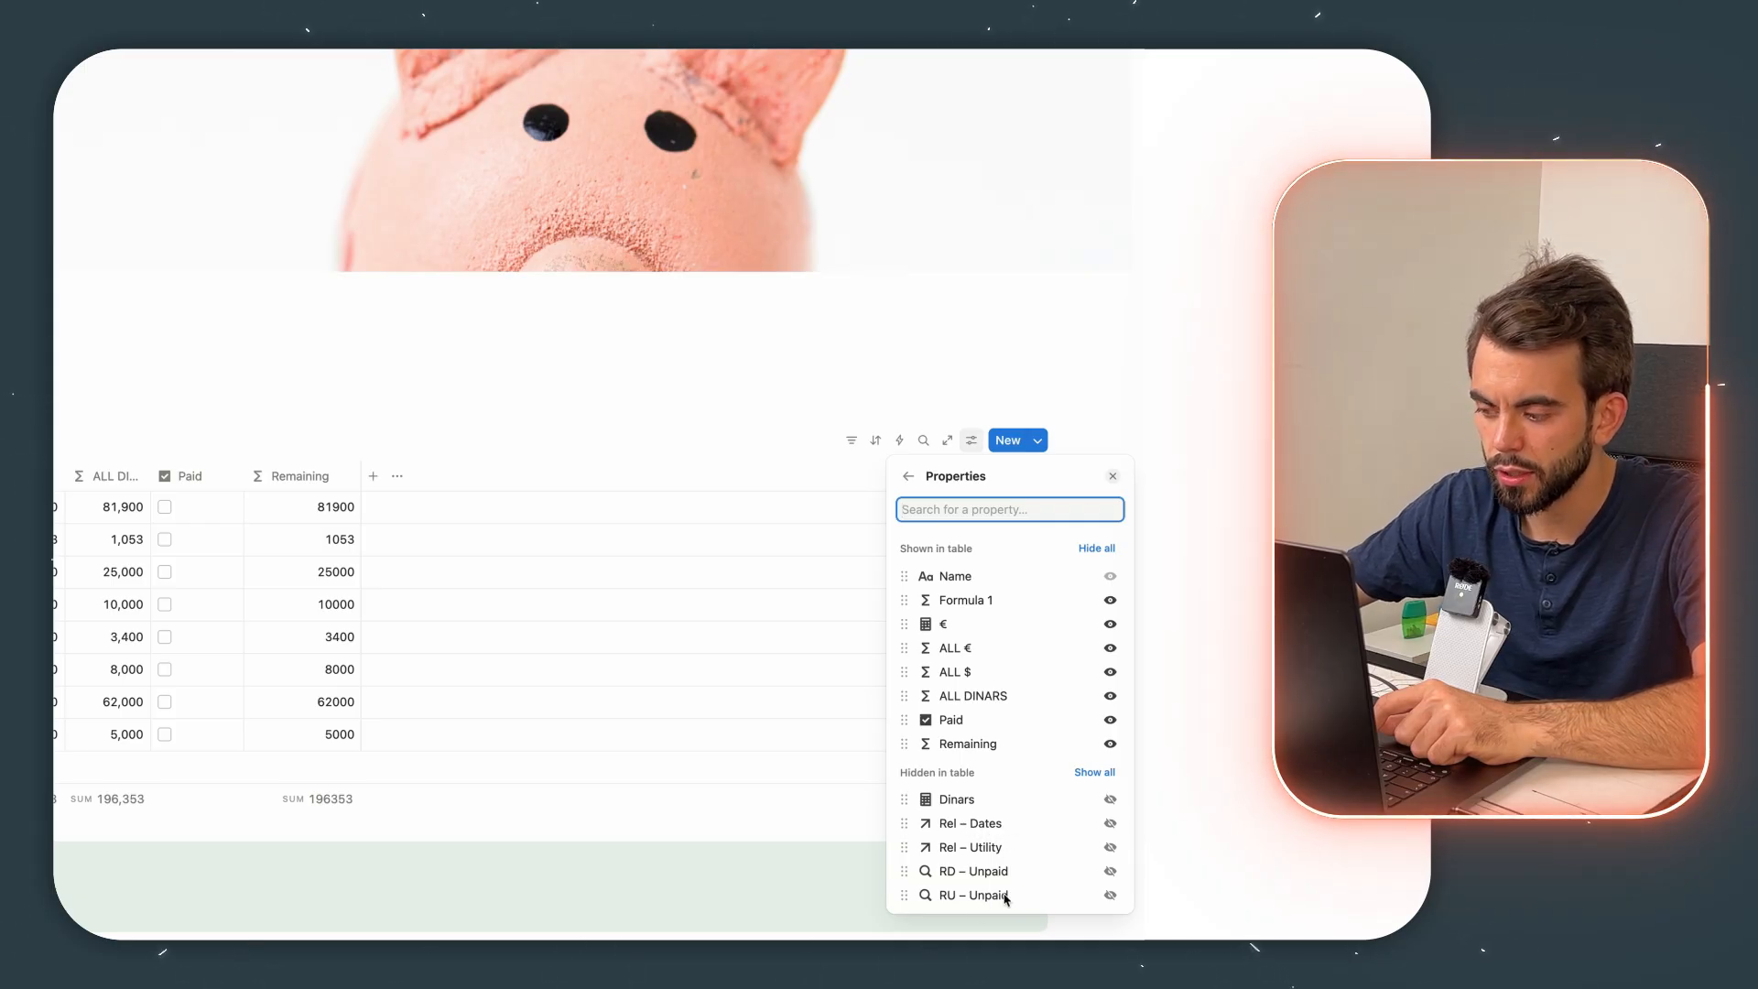
{"action": "left_click", "coordinate": [344, 718]}
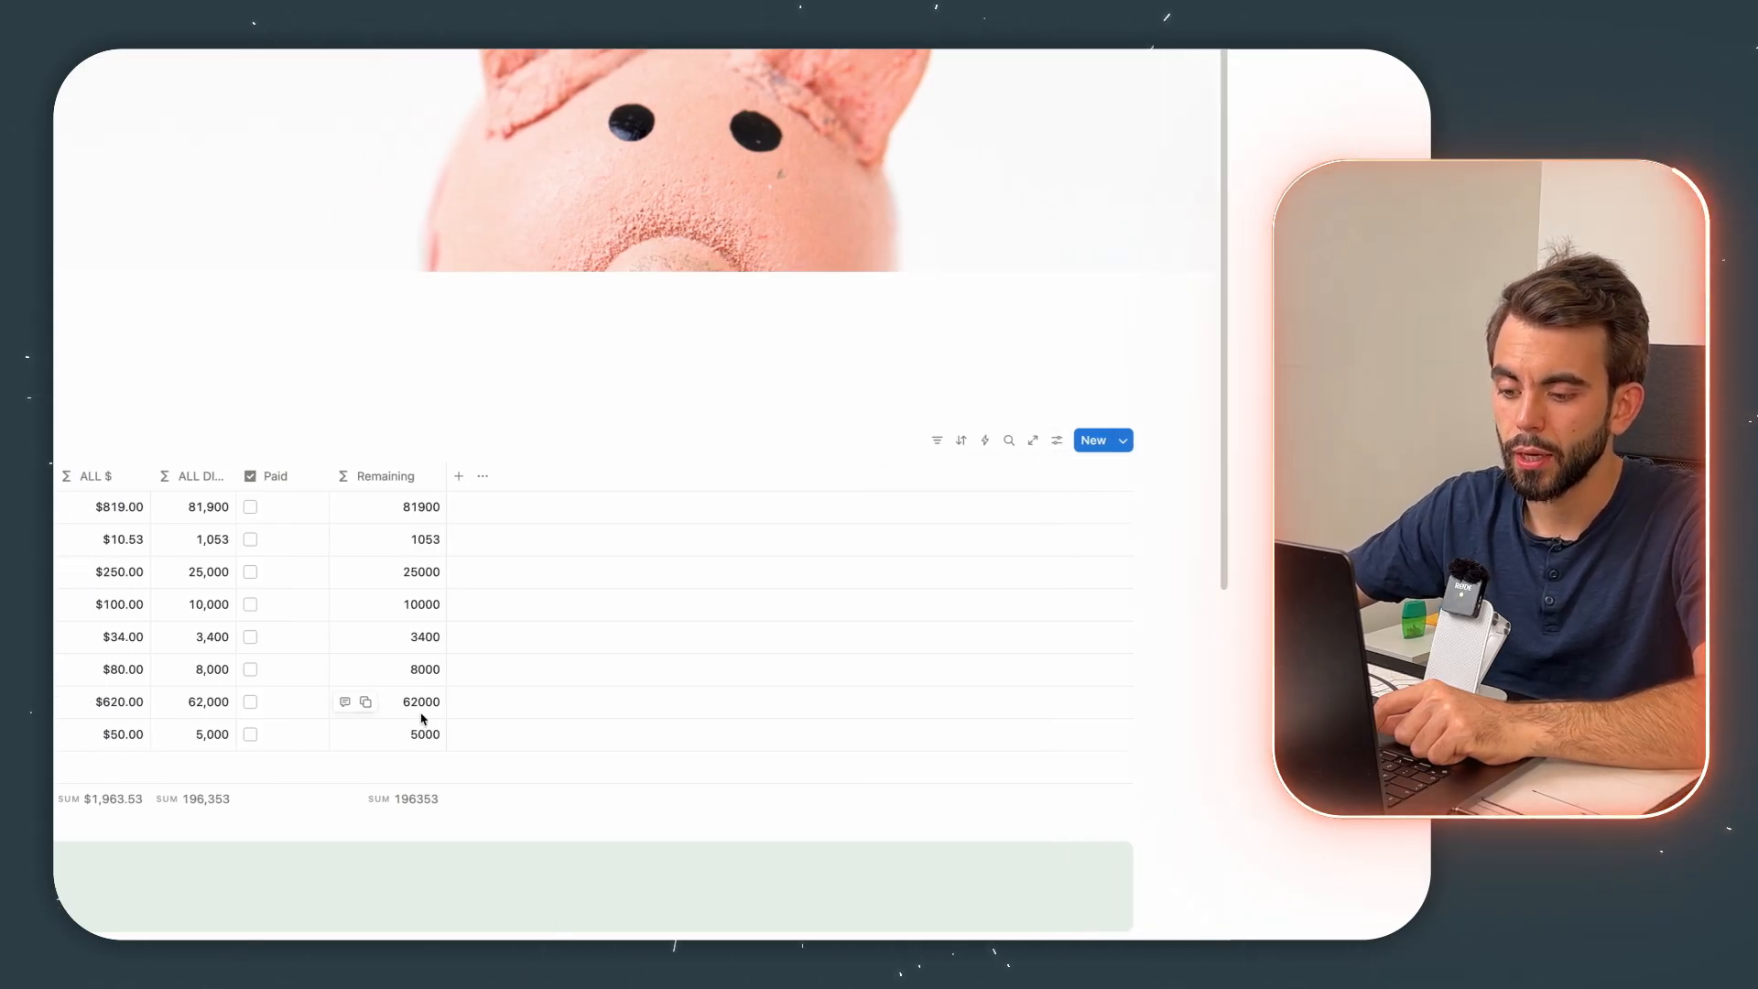
Step: Mark the Intetnet bill as paid in the Utility bills table and check its effect on the monthly expenses
{"action": "scroll", "coordinate": [347, 719], "scroll_direction": "down", "scroll_amount": 5}
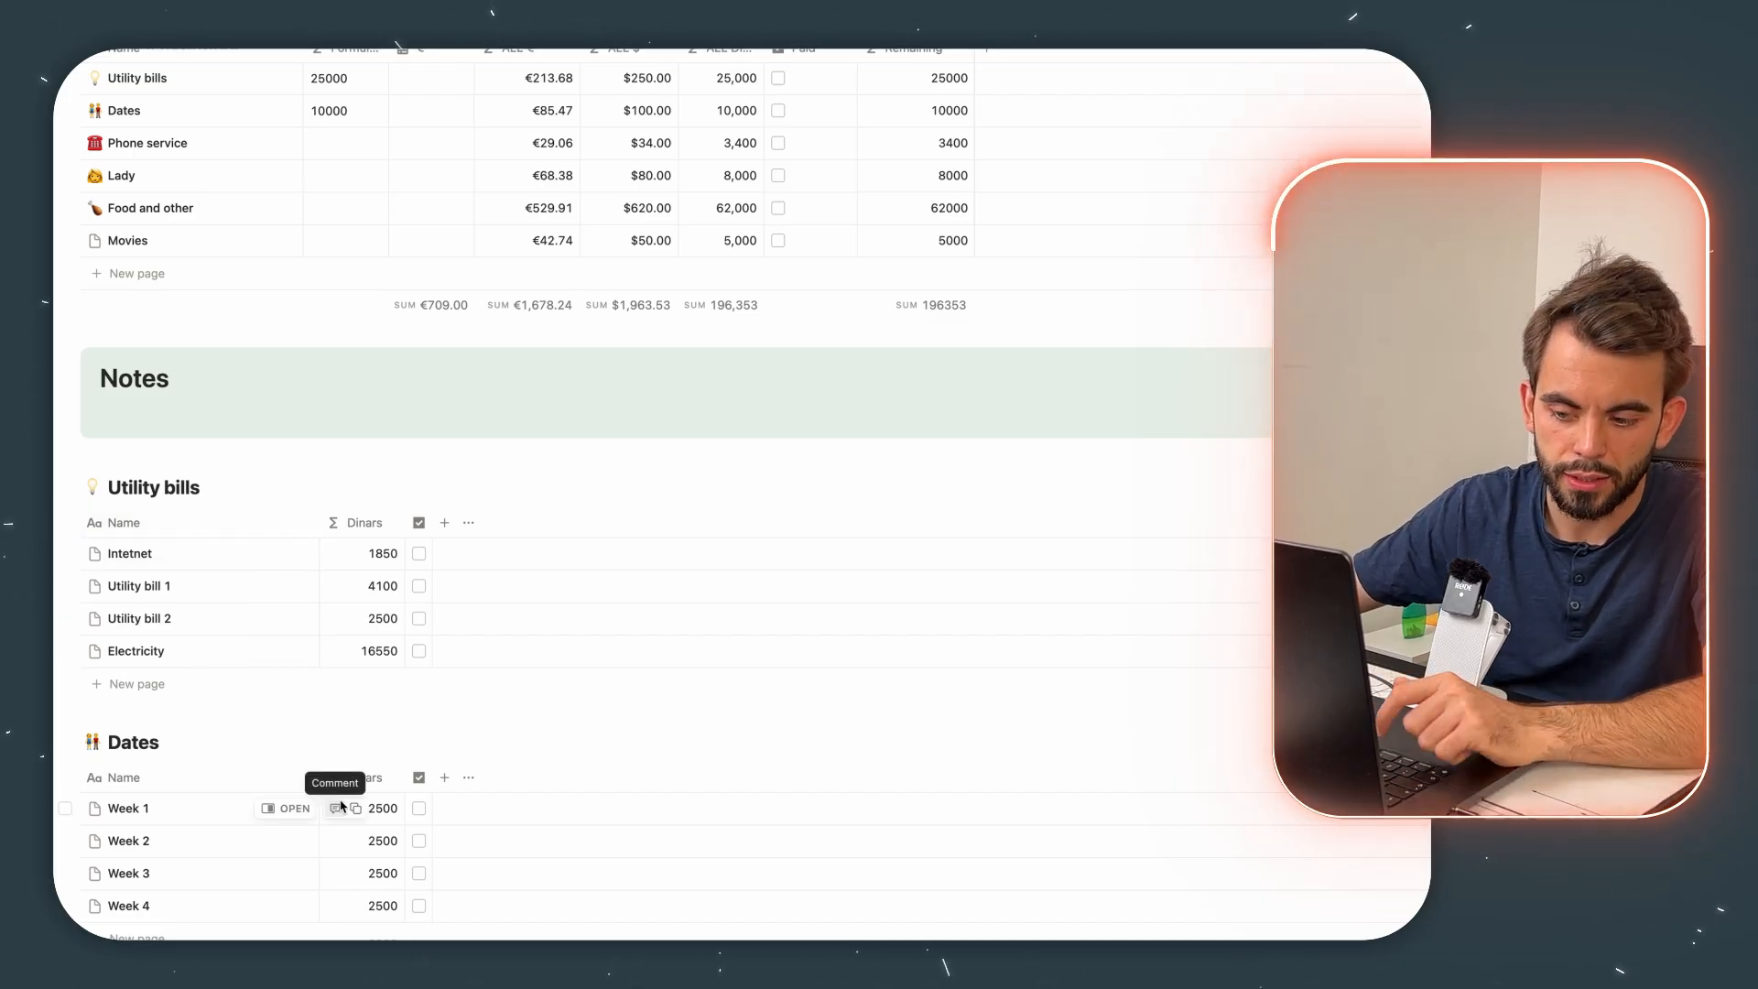
{"action": "scroll", "coordinate": [125, 663], "scroll_direction": "up", "scroll_amount": 1}
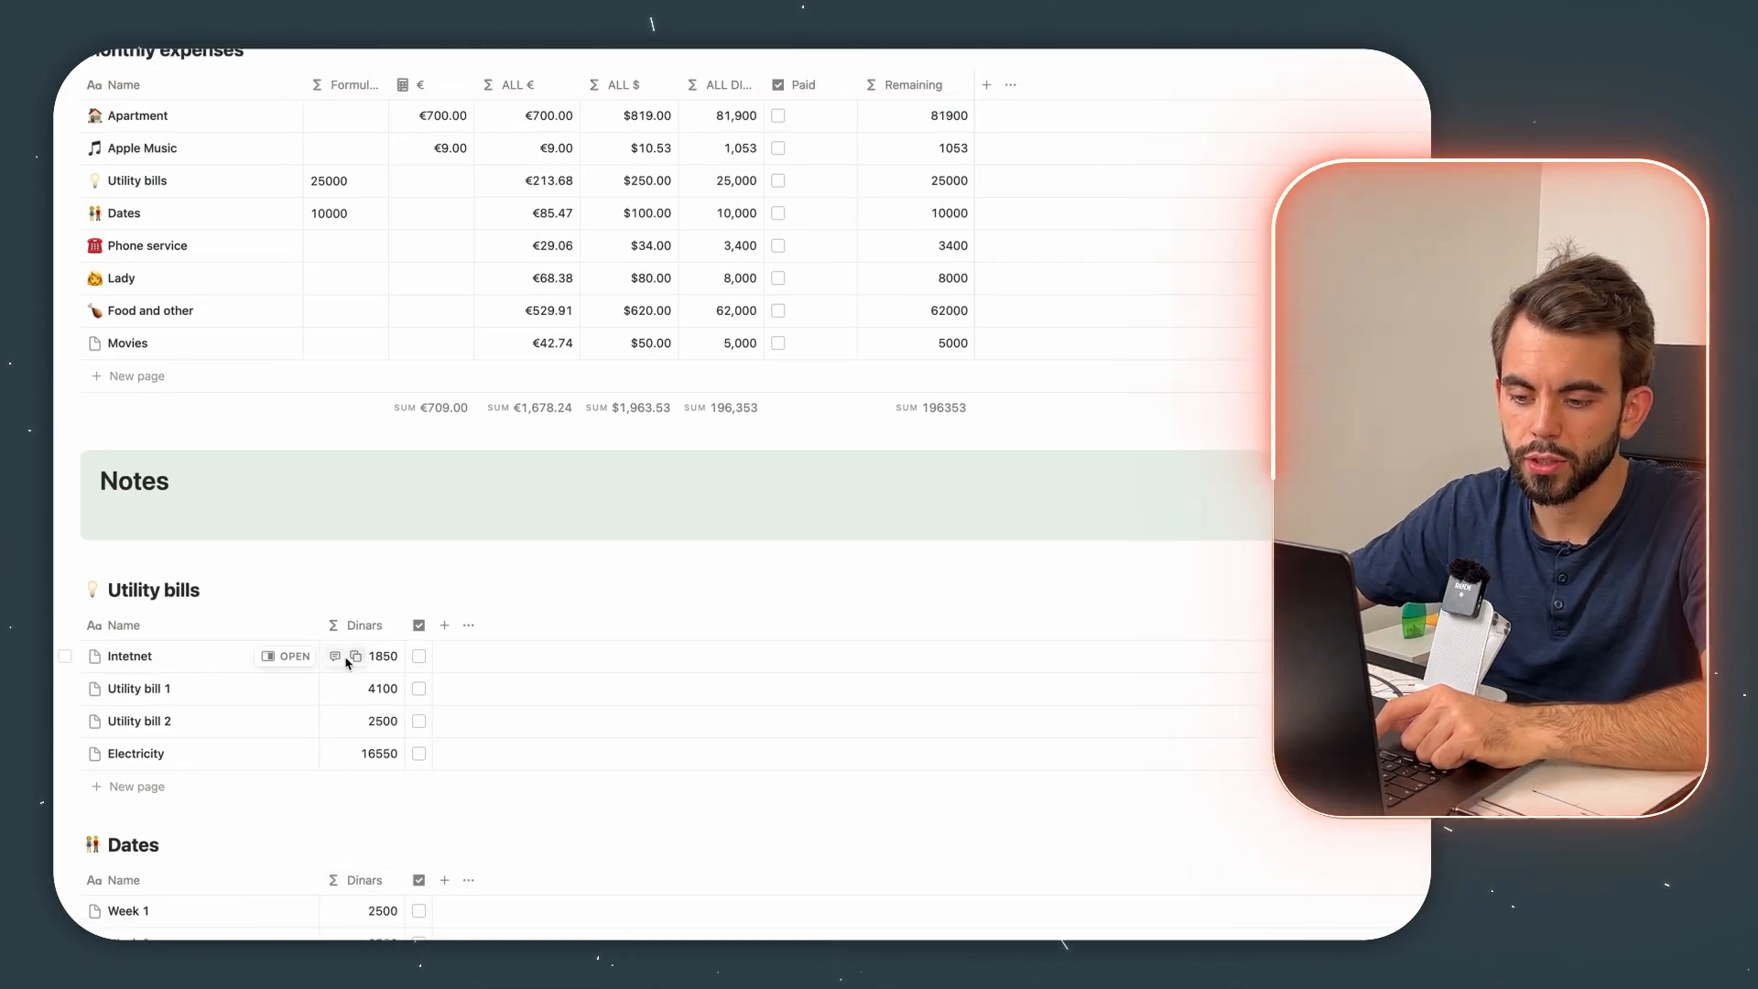
{"action": "left_click", "coordinate": [419, 656]}
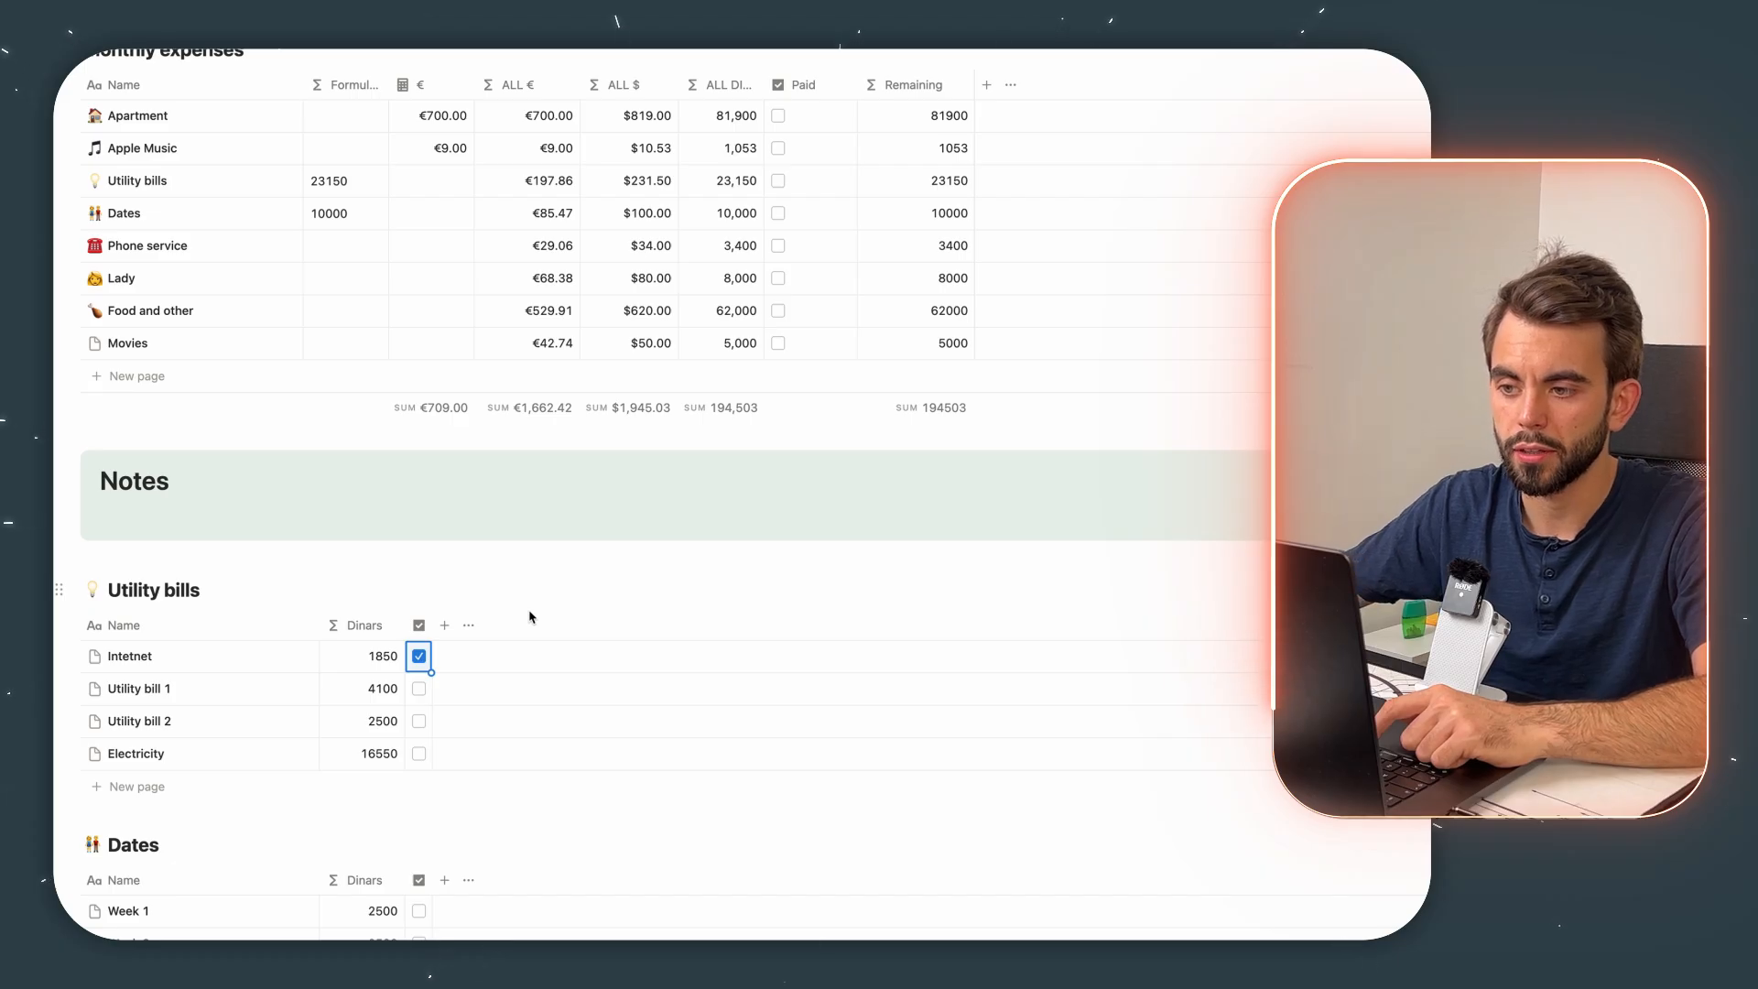
{"action": "scroll", "coordinate": [529, 617], "scroll_direction": "up", "scroll_amount": 2}
{"action": "scroll", "coordinate": [529, 617], "scroll_direction": "down", "scroll_amount": 2}
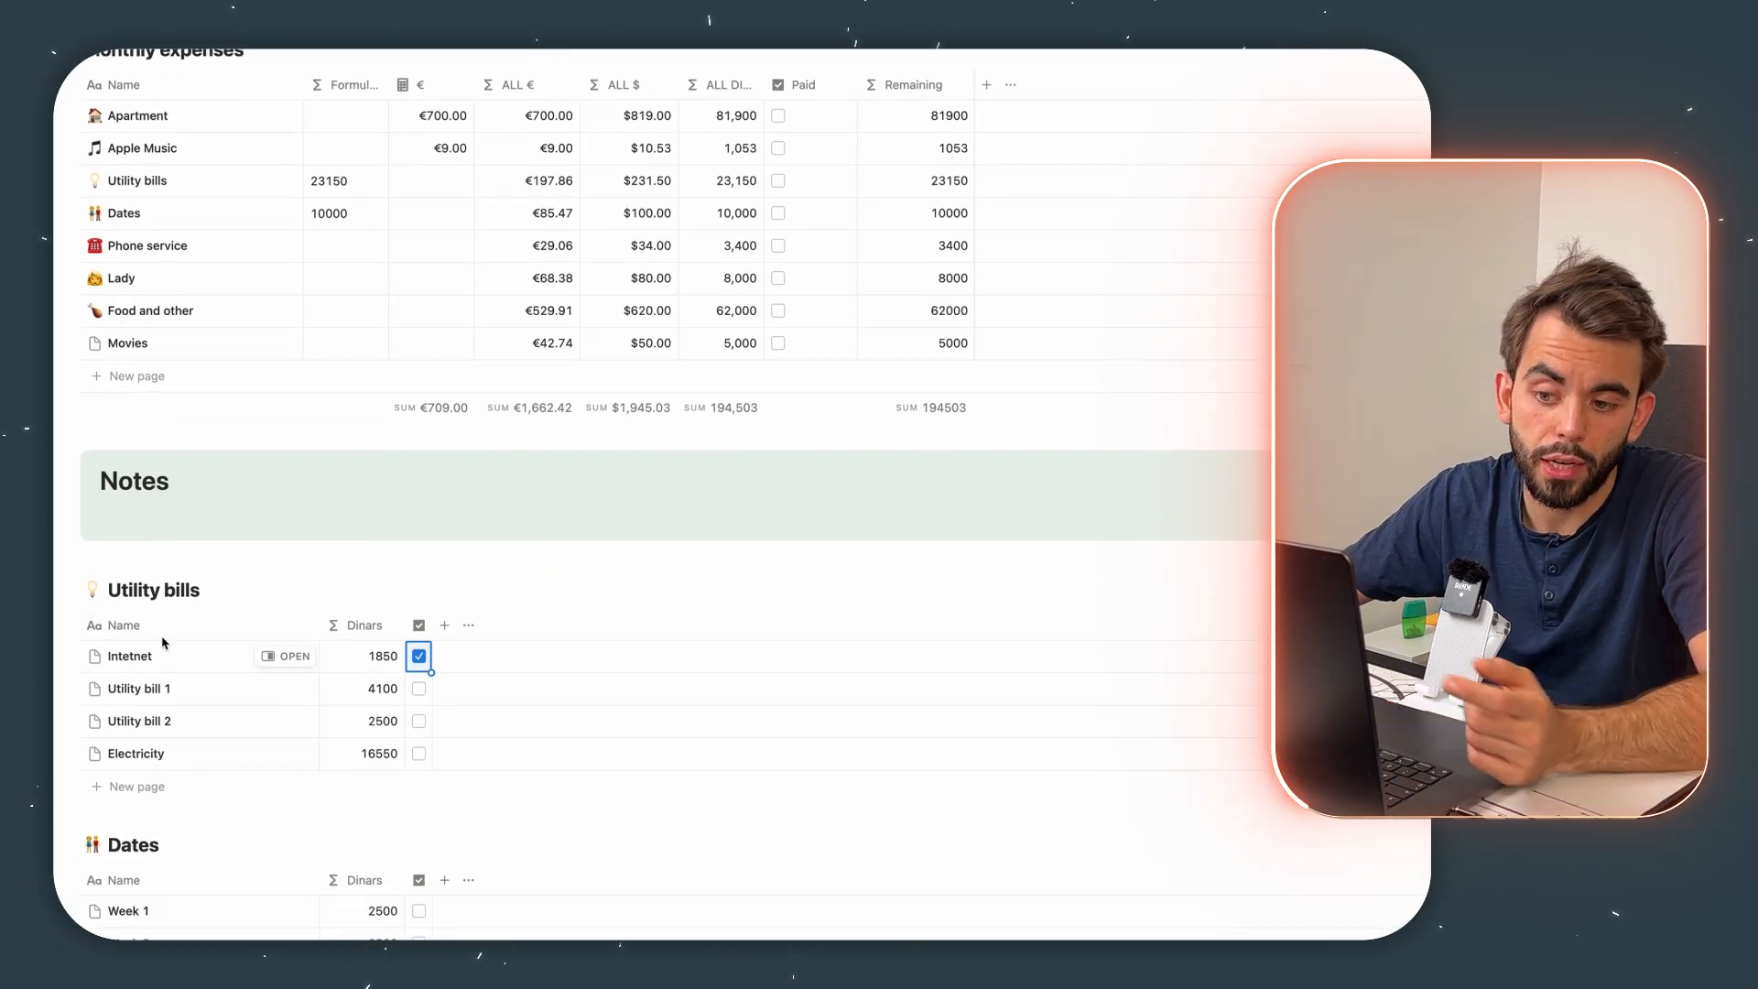
{"action": "left_click", "coordinate": [418, 660]}
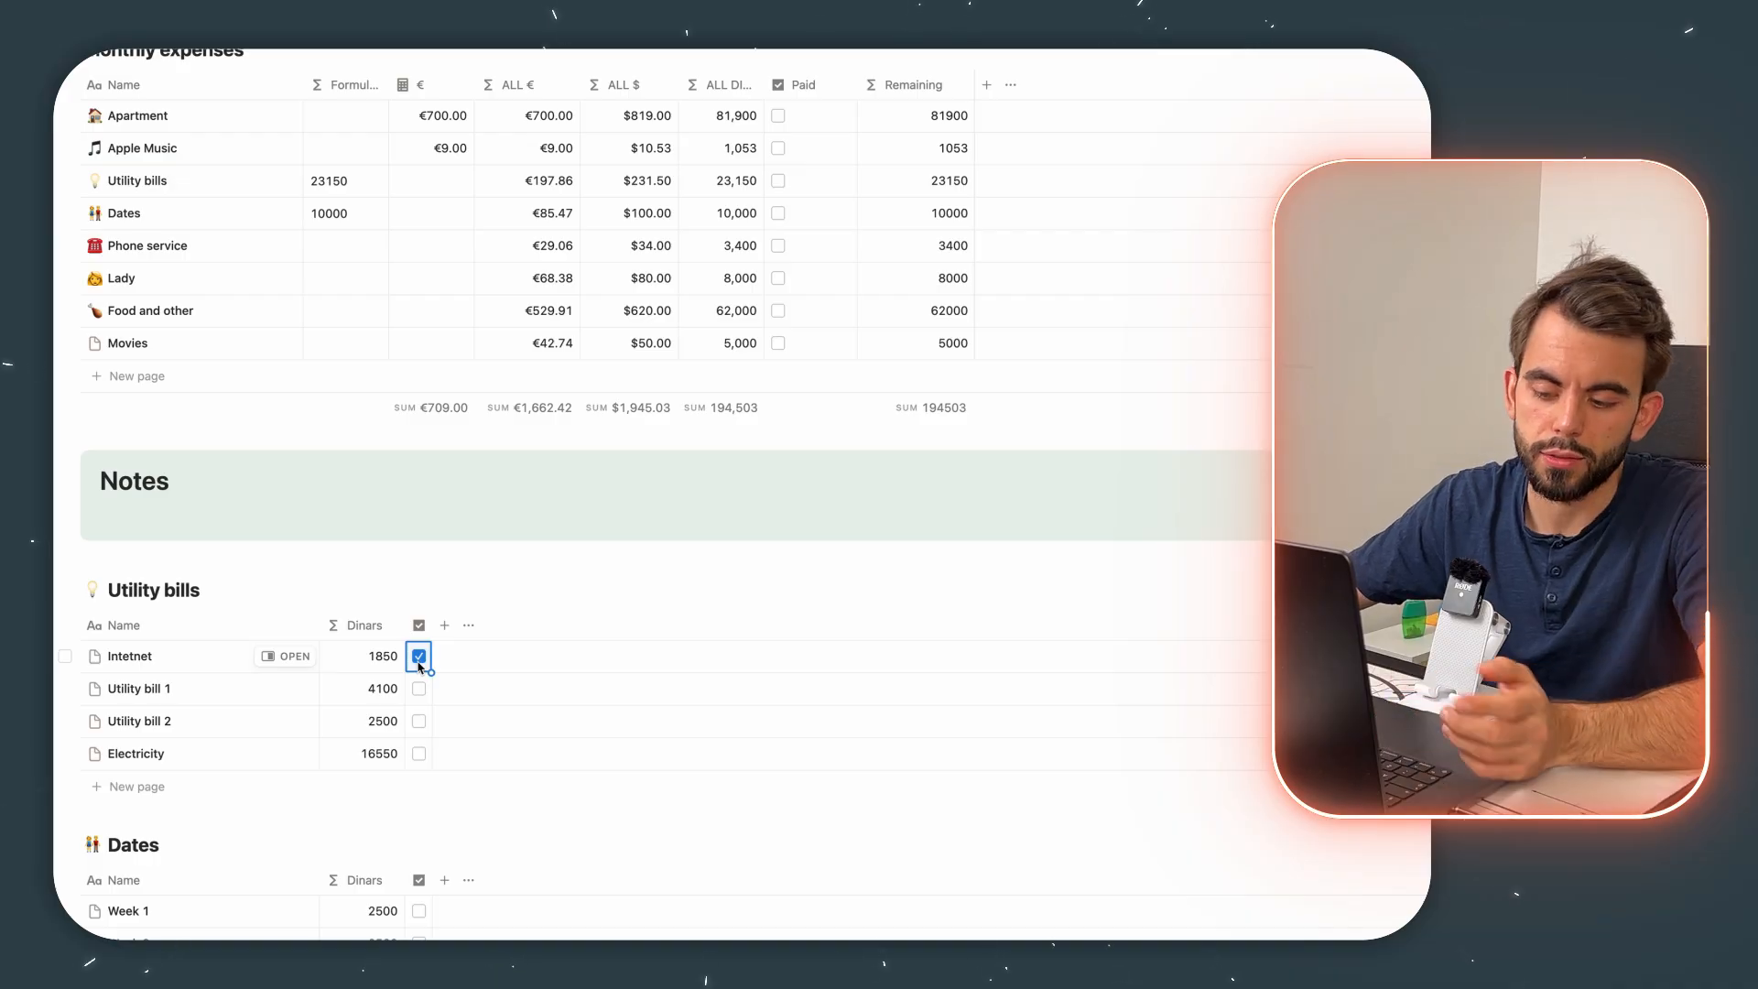
{"action": "left_click", "coordinate": [422, 665]}
Step: Try the Week 1 checkbox in the Dates table and clear the checkmark on the Intetnet bill
{"action": "scroll", "coordinate": [443, 678], "scroll_direction": "down", "scroll_amount": 2}
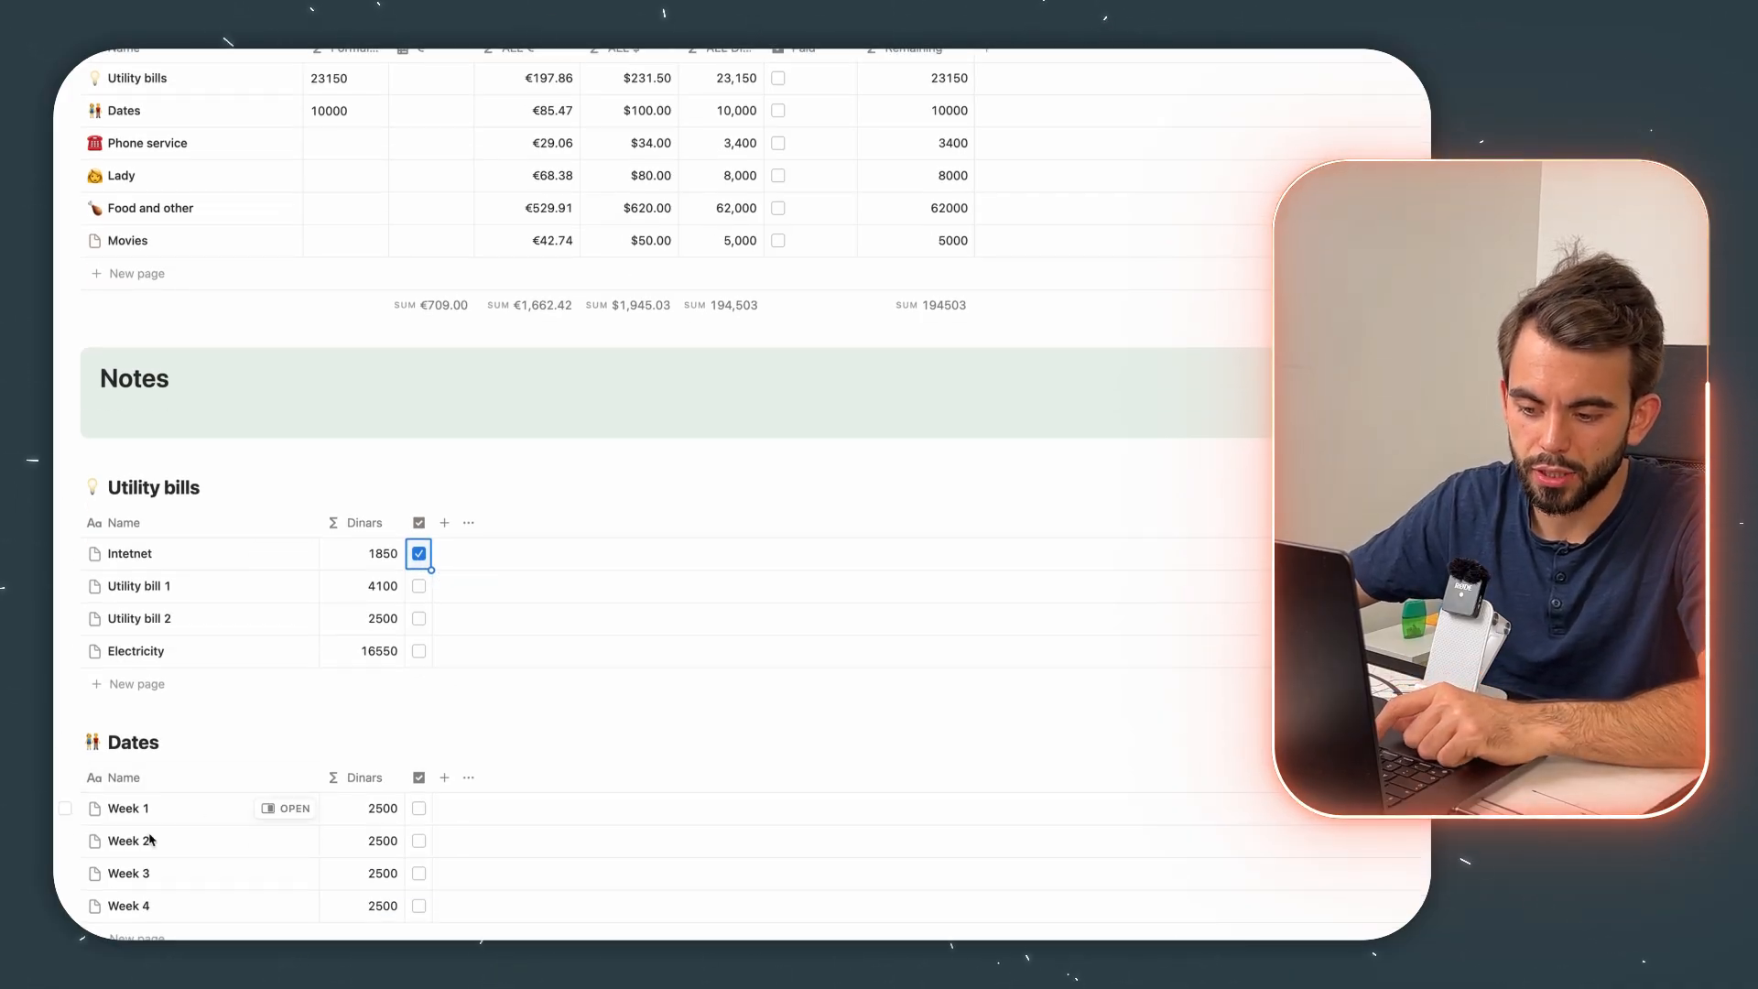
{"action": "left_click", "coordinate": [423, 818]}
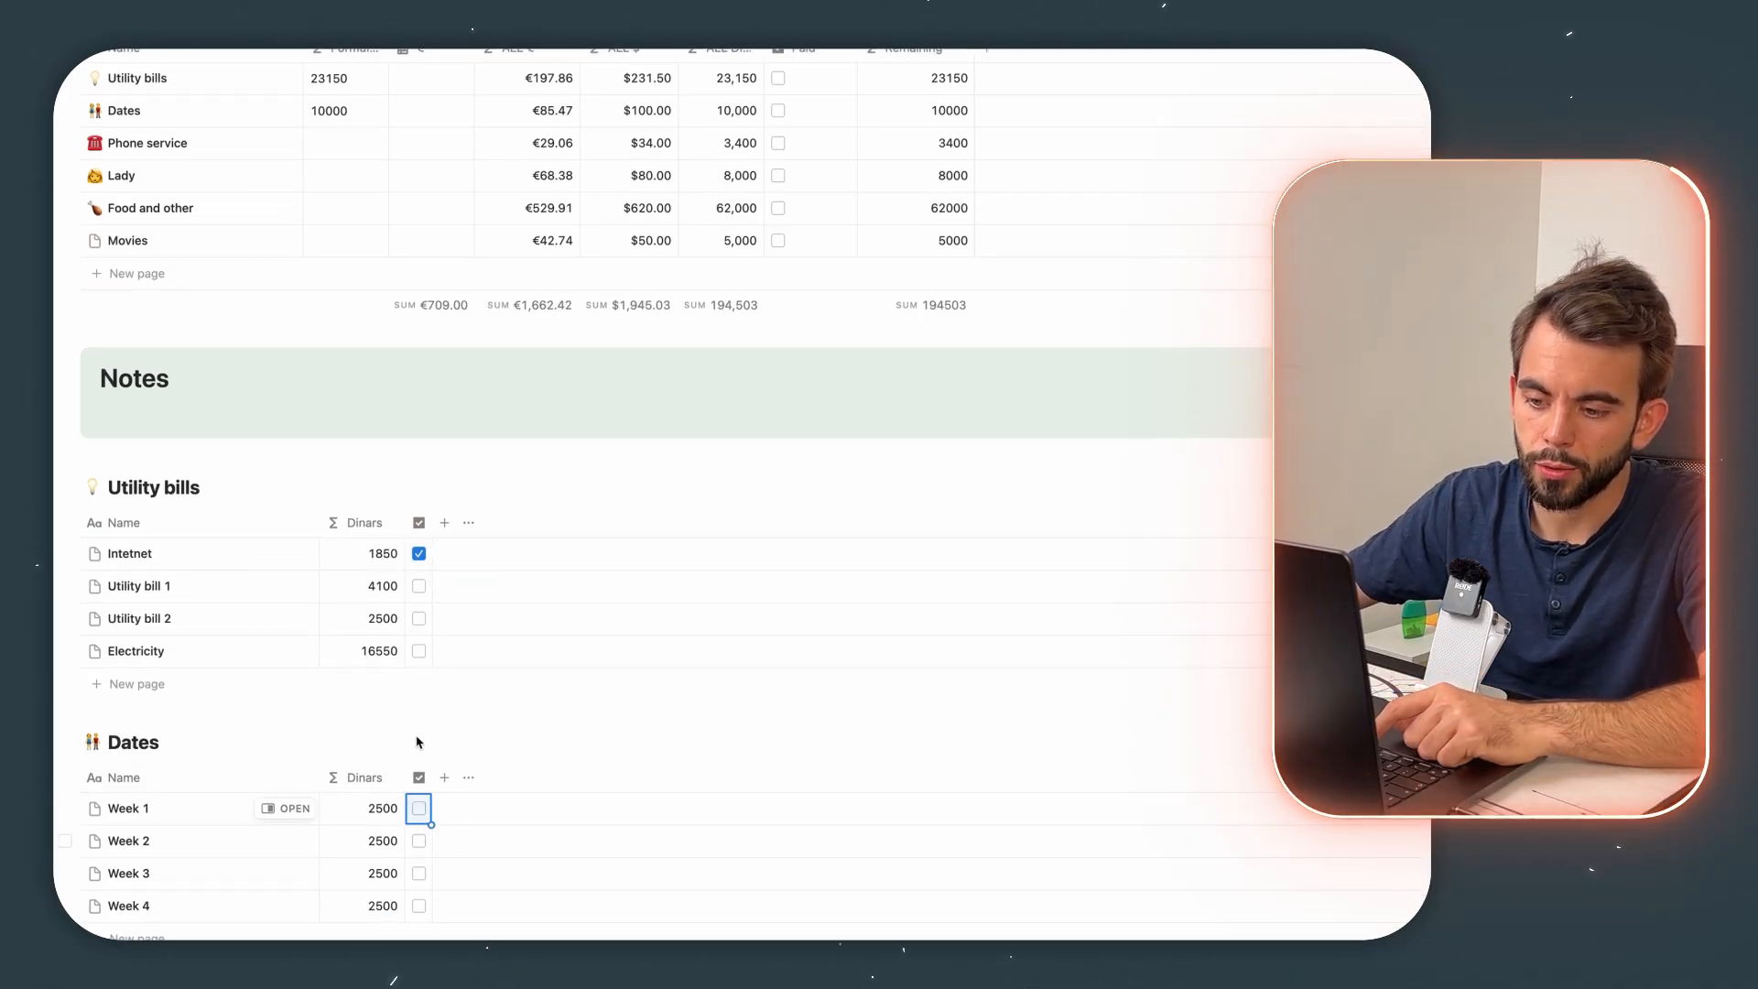
{"action": "scroll", "coordinate": [432, 816], "scroll_direction": "up", "scroll_amount": 5}
{"action": "scroll", "coordinate": [431, 815], "scroll_direction": "down", "scroll_amount": 2}
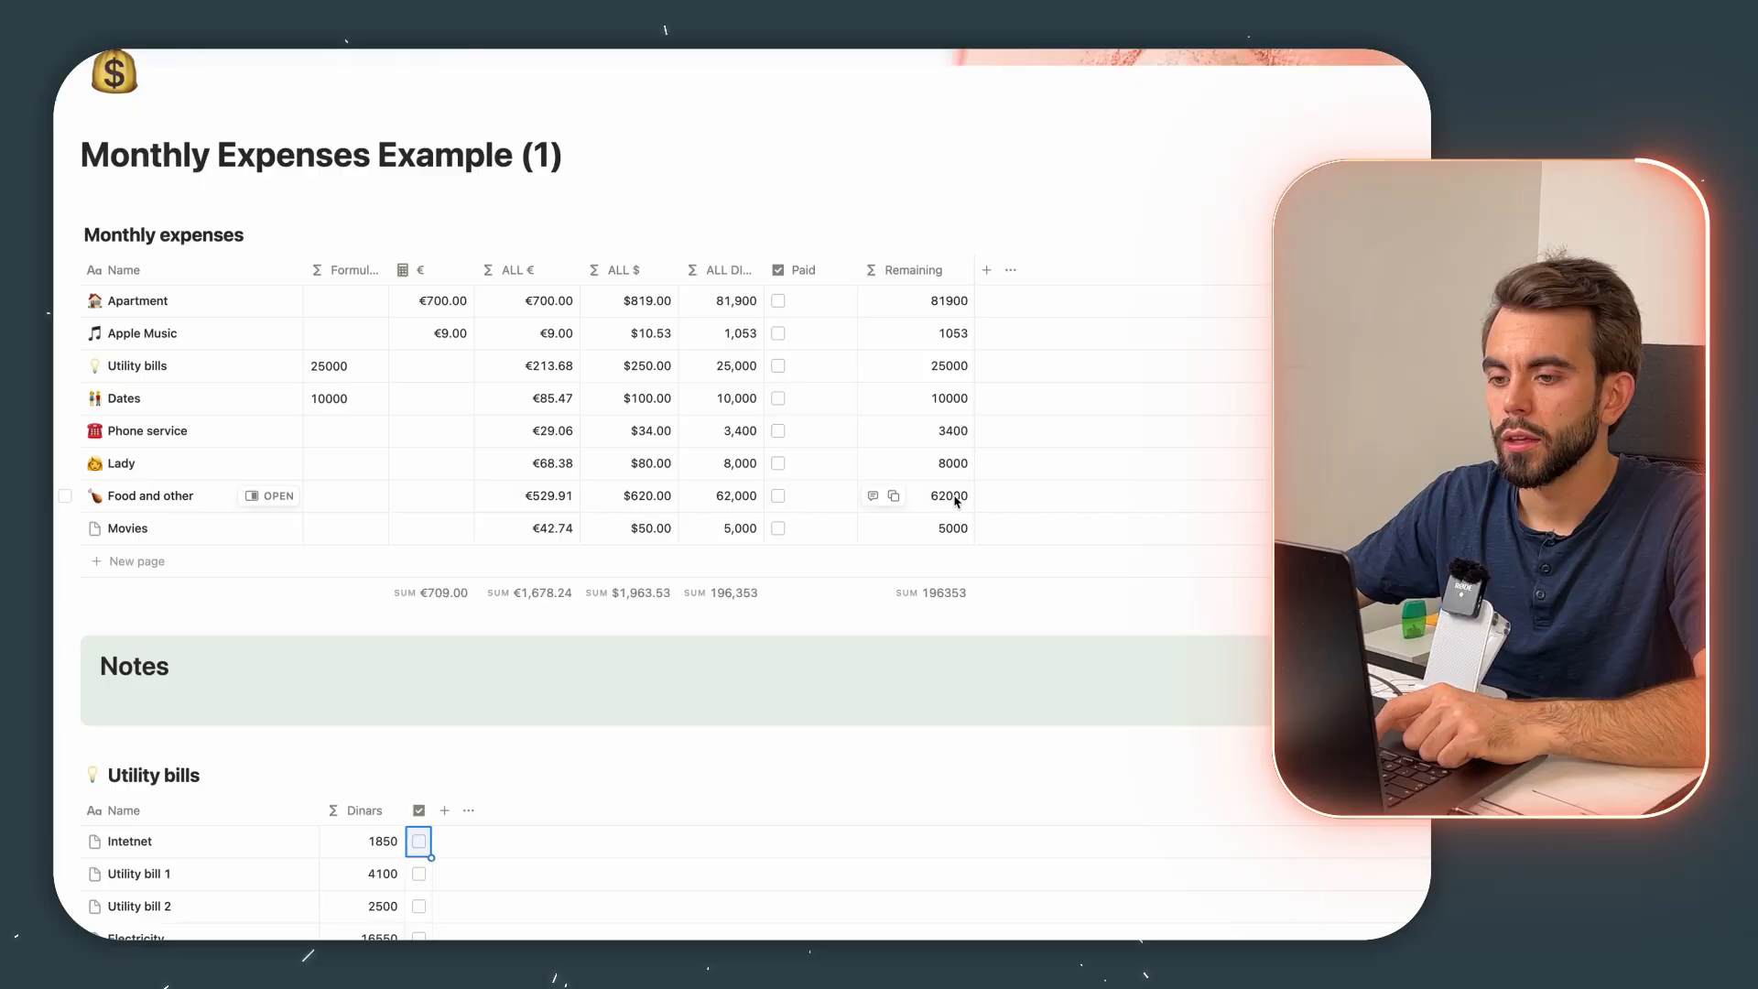
Step: Copy the entire formula of the Remaining column, leaving the formula itself unedited
{"action": "left_click", "coordinate": [930, 307]}
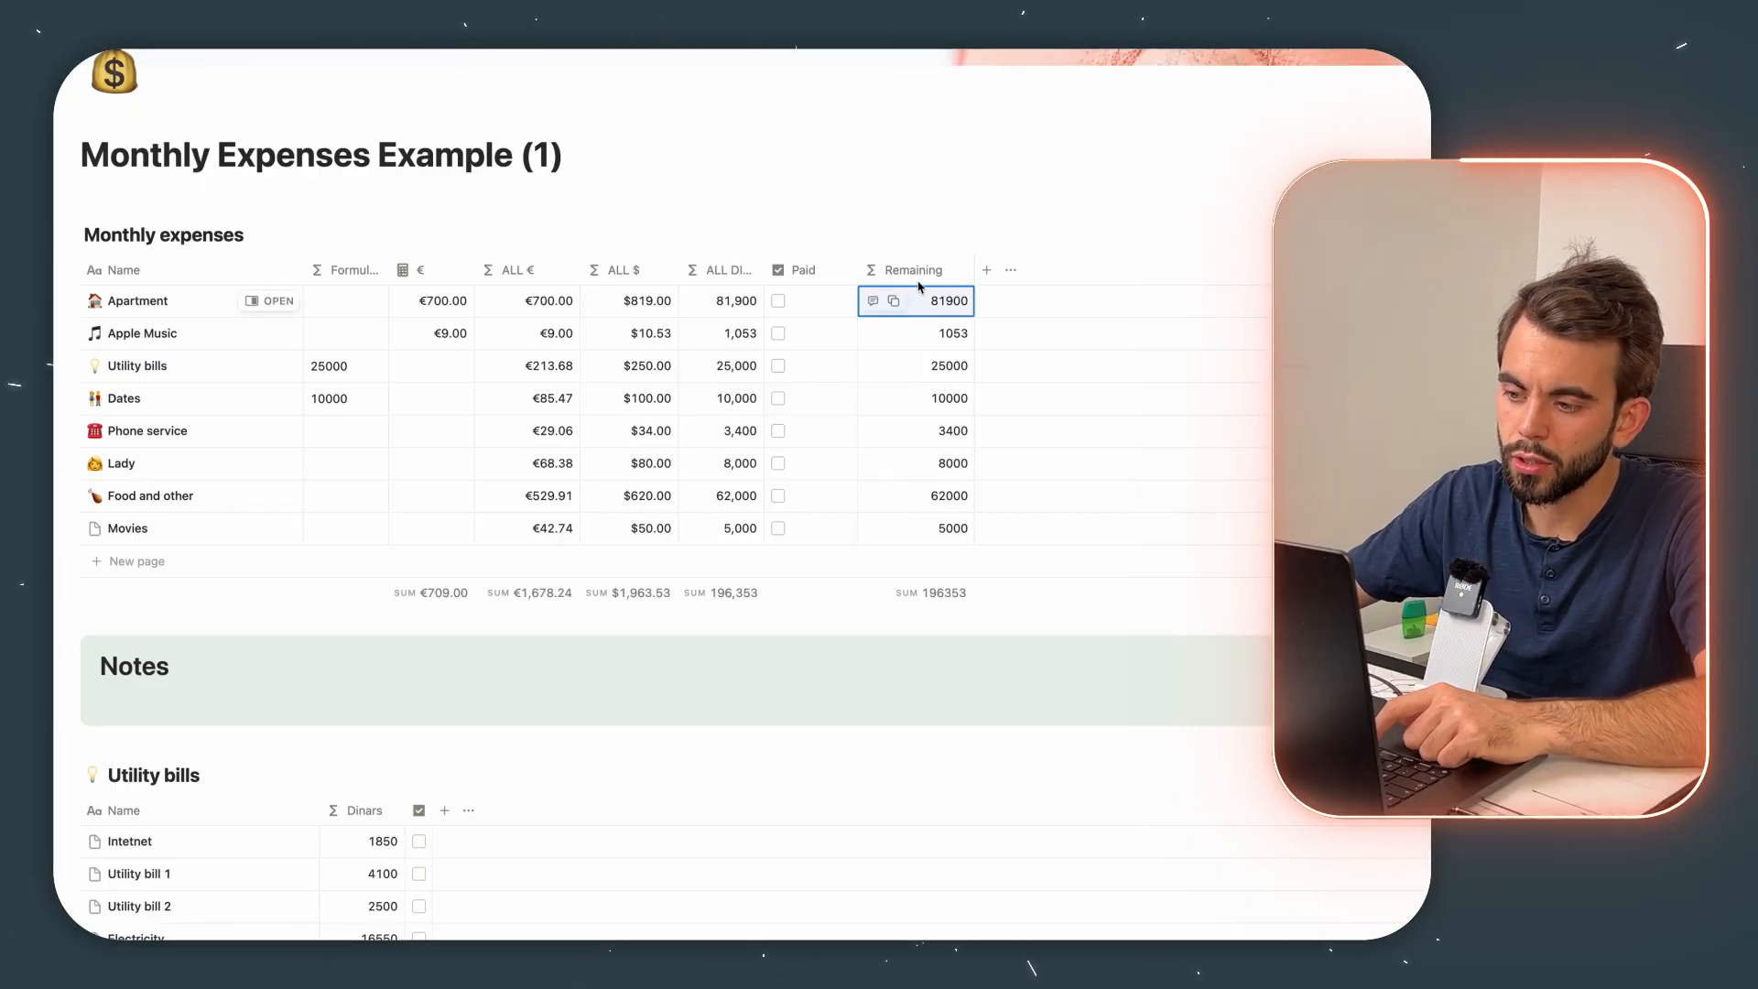
{"action": "left_click", "coordinate": [930, 436]}
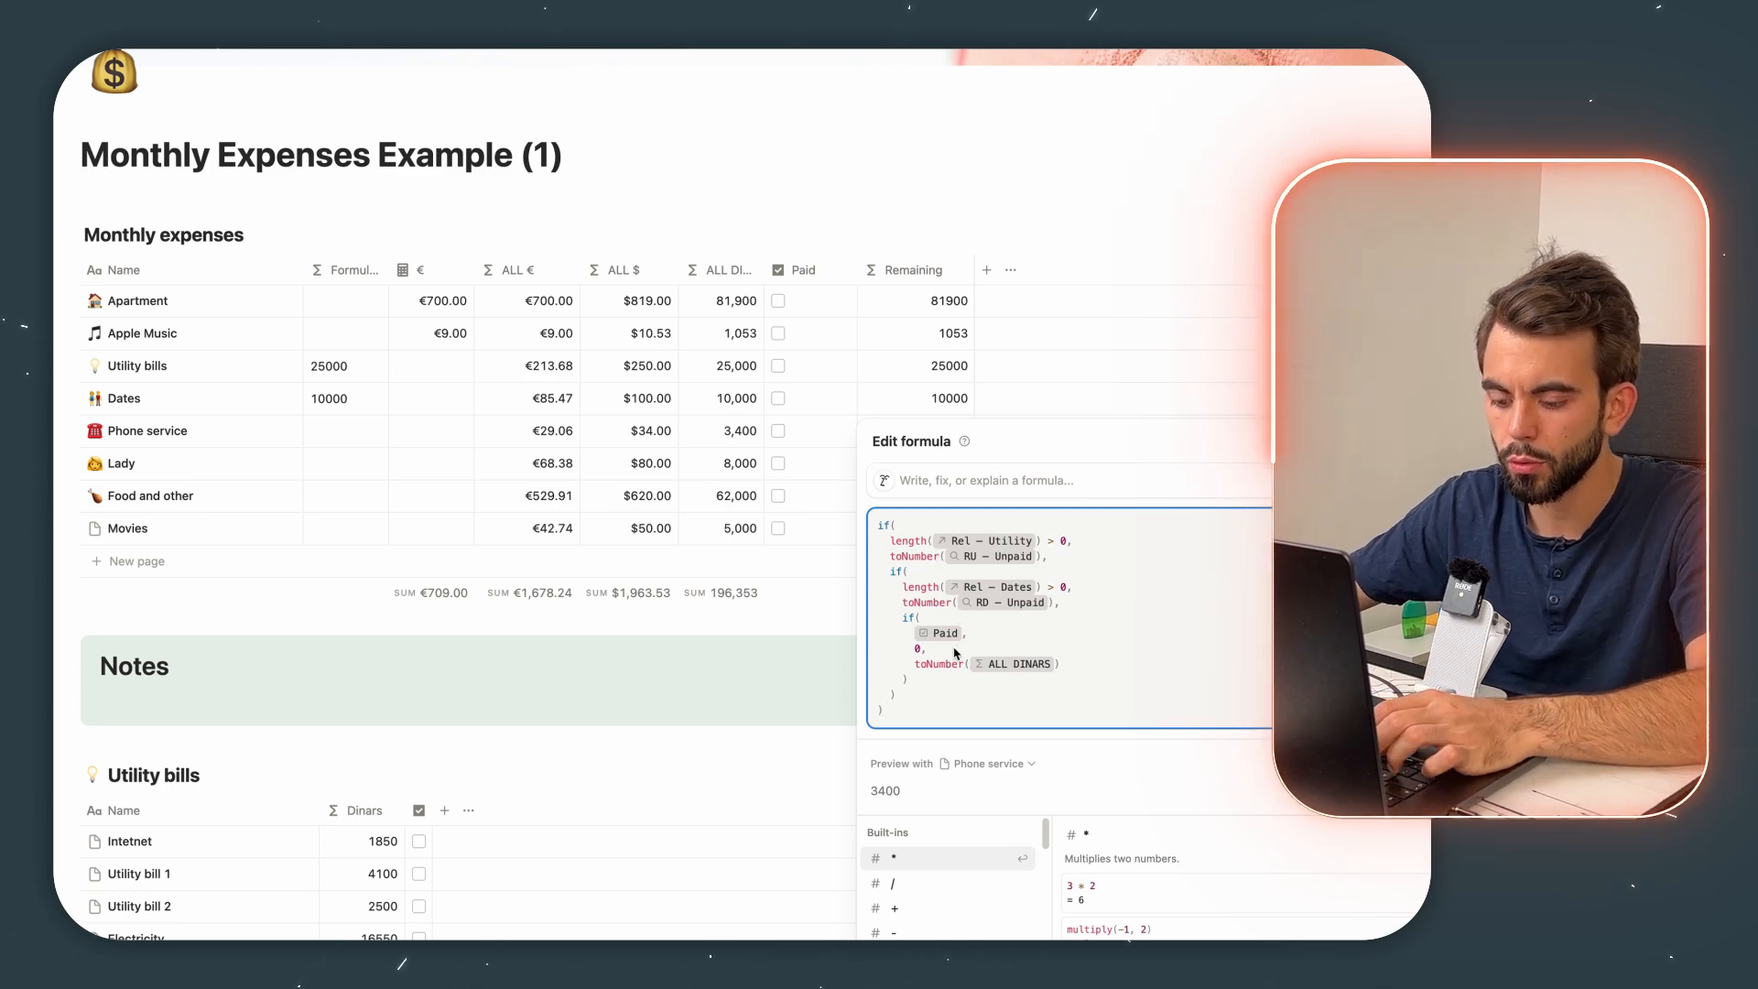
{"action": "key", "text": "ctrl+a"}
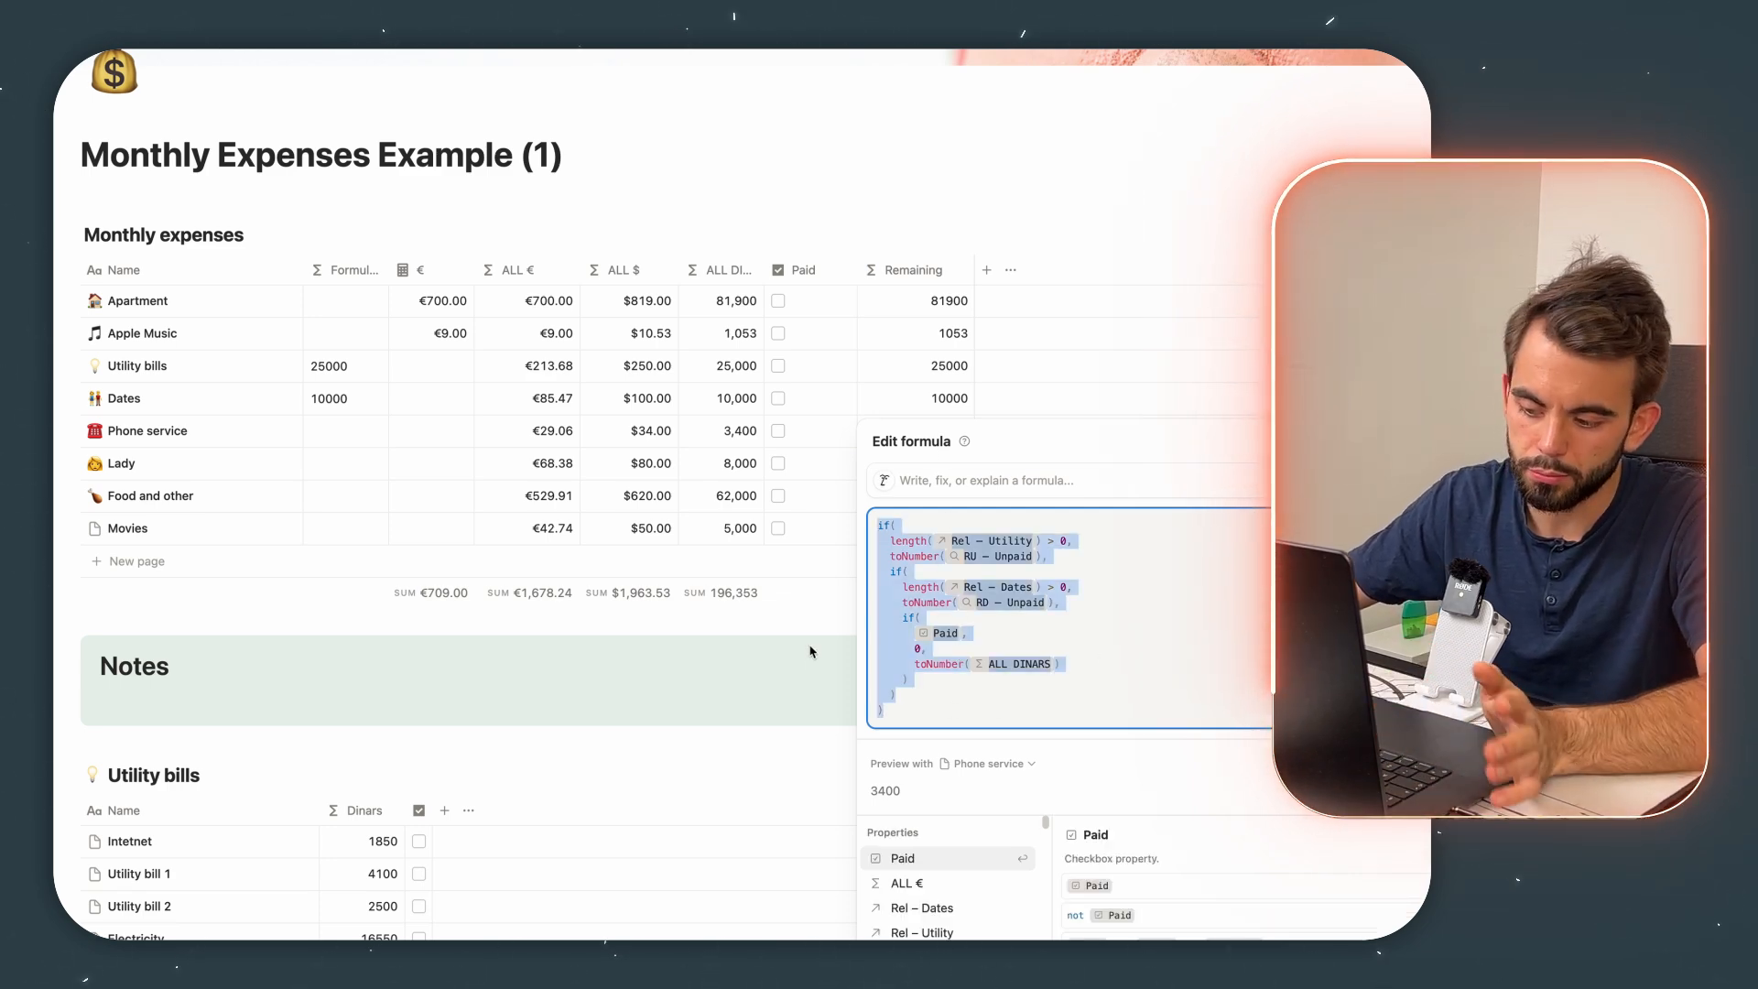
{"action": "key", "text": "Escape"}
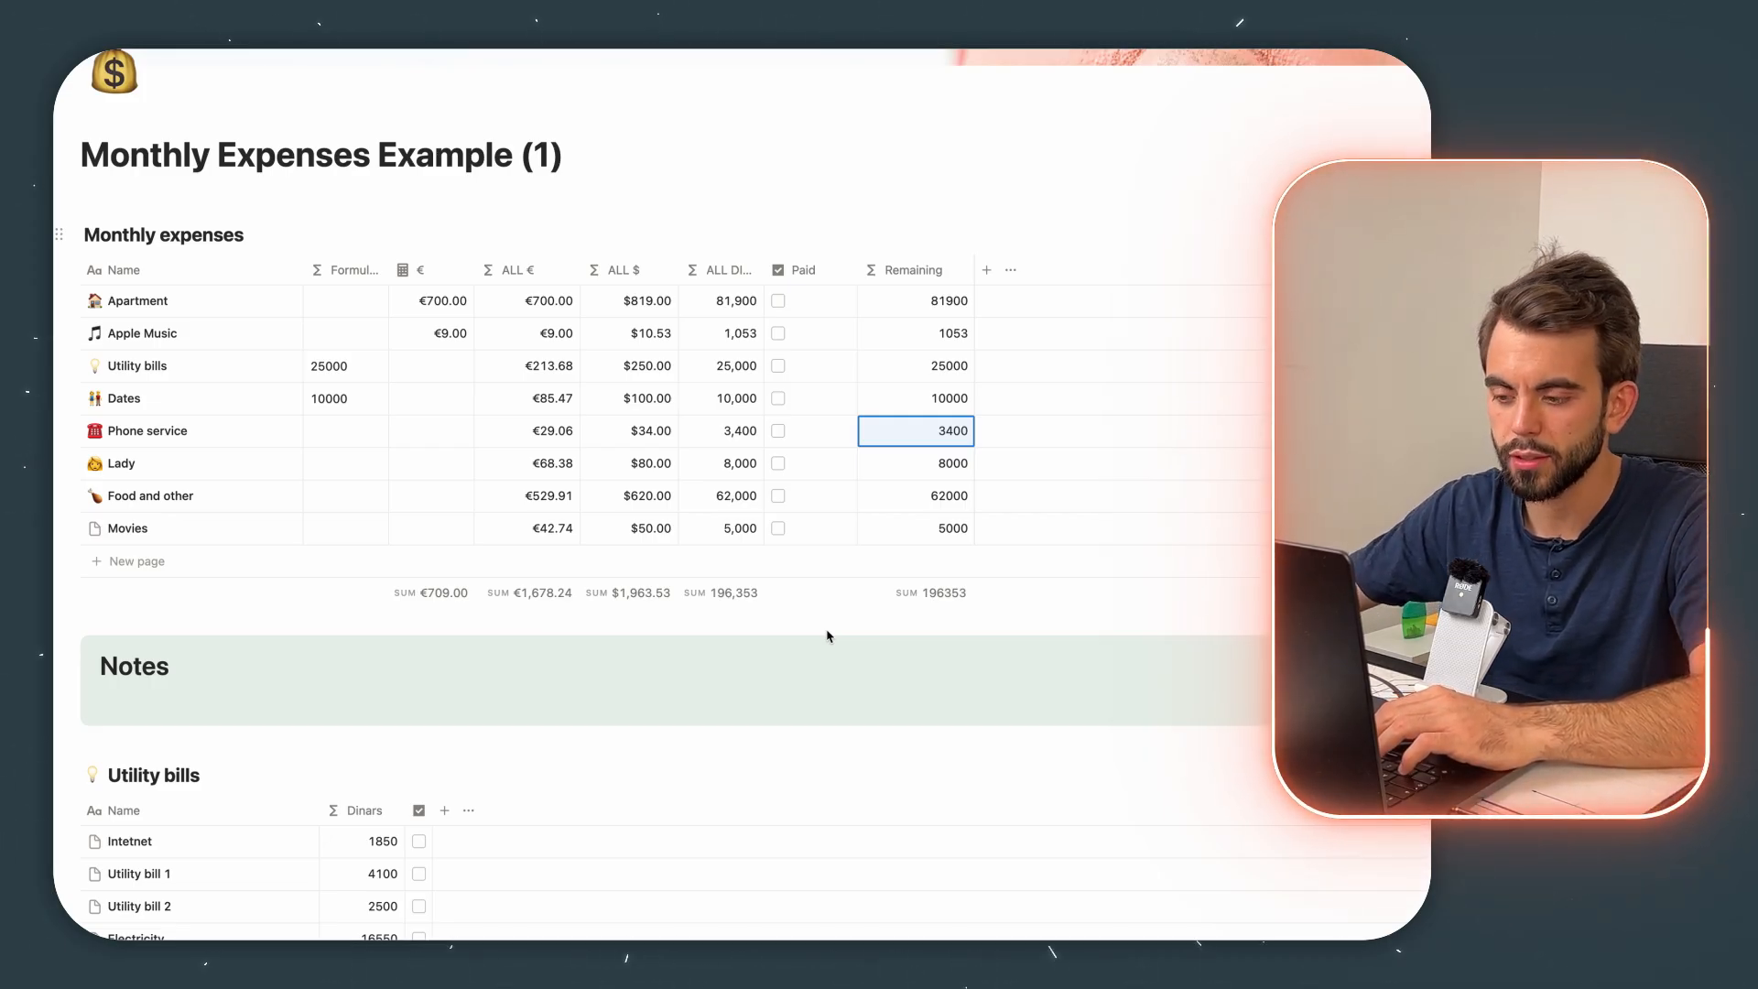
Step: Switch to the AI chat, paste the Remaining formula and submit it for conversion to euros
{"action": "key", "text": "super+Tab"}
{"action": "key", "text": "super+v"}
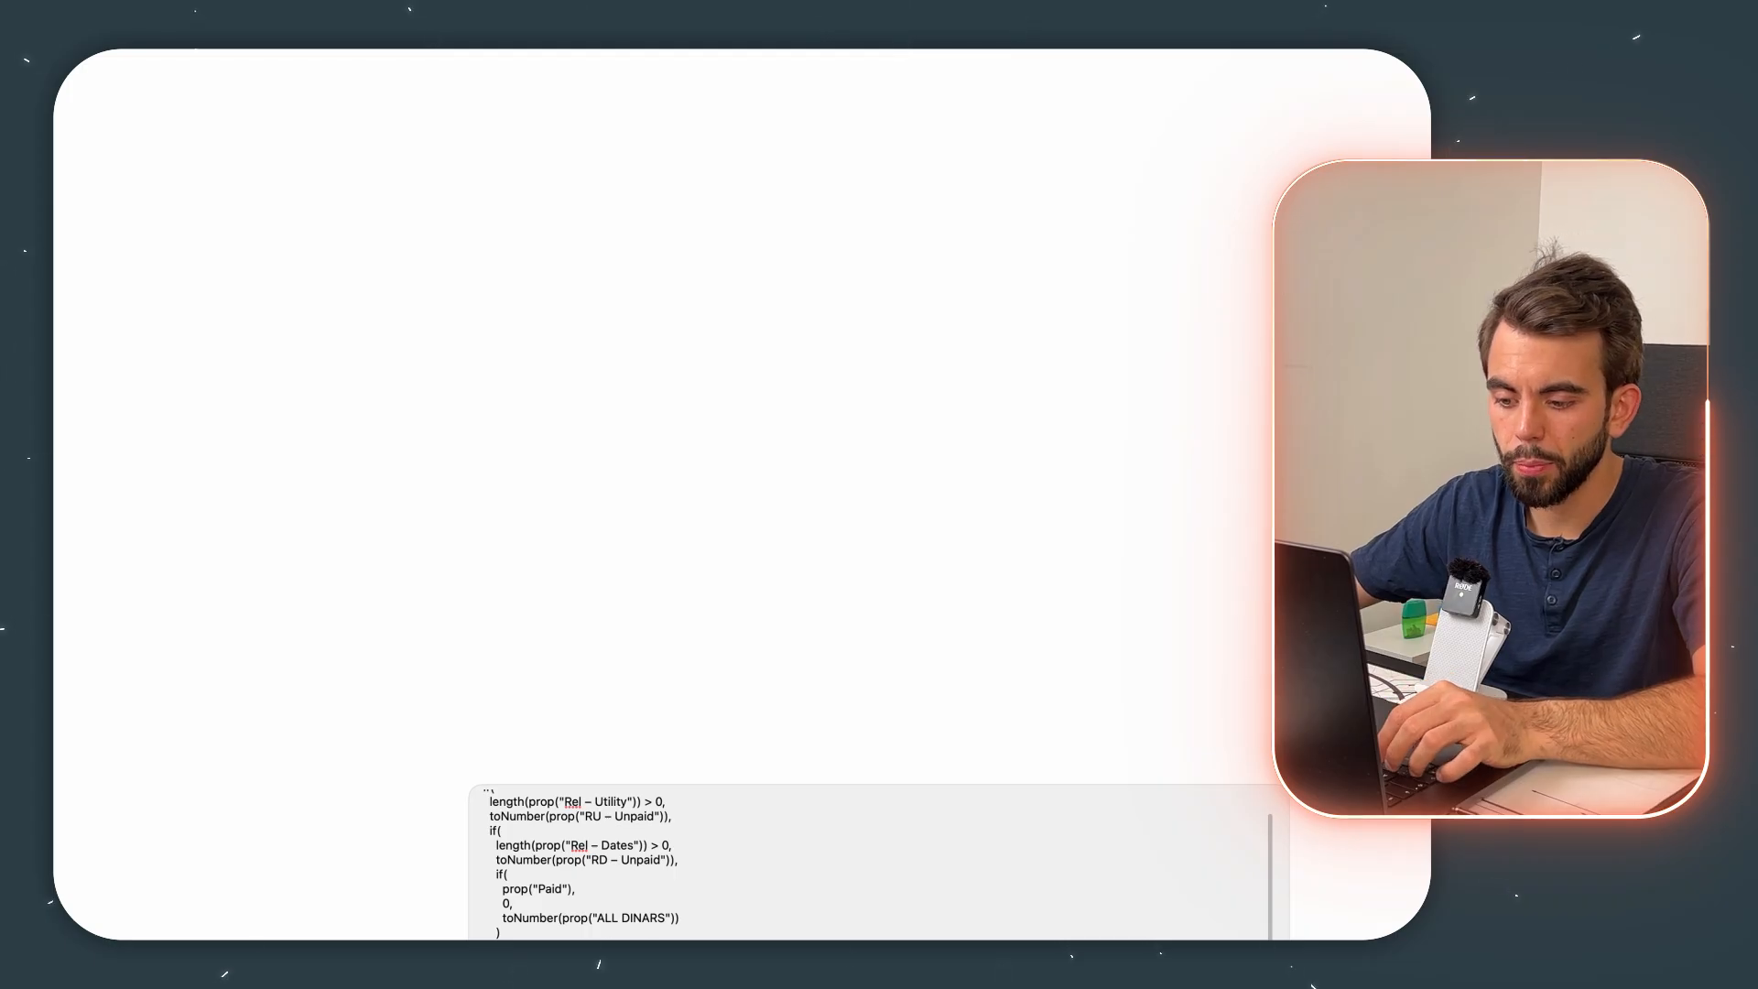
{"action": "scroll", "coordinate": [875, 882], "scroll_direction": "down", "scroll_amount": 2}
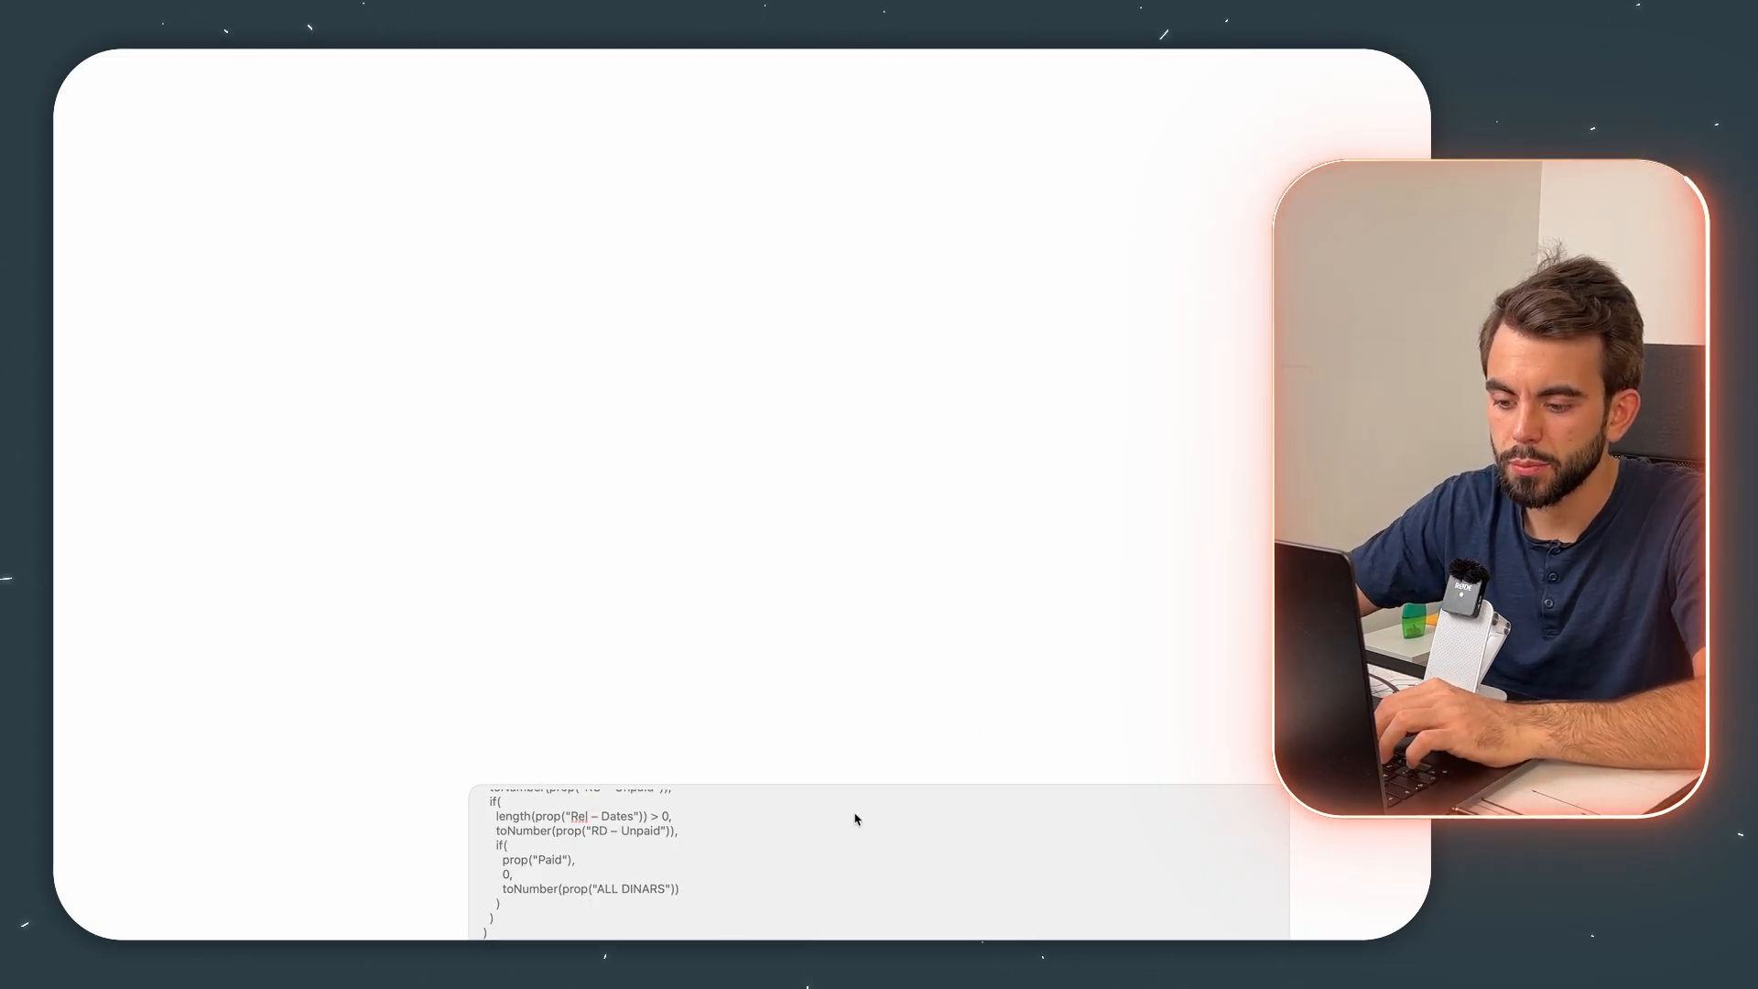
{"action": "scroll", "coordinate": [856, 818], "scroll_direction": "up", "scroll_amount": 2}
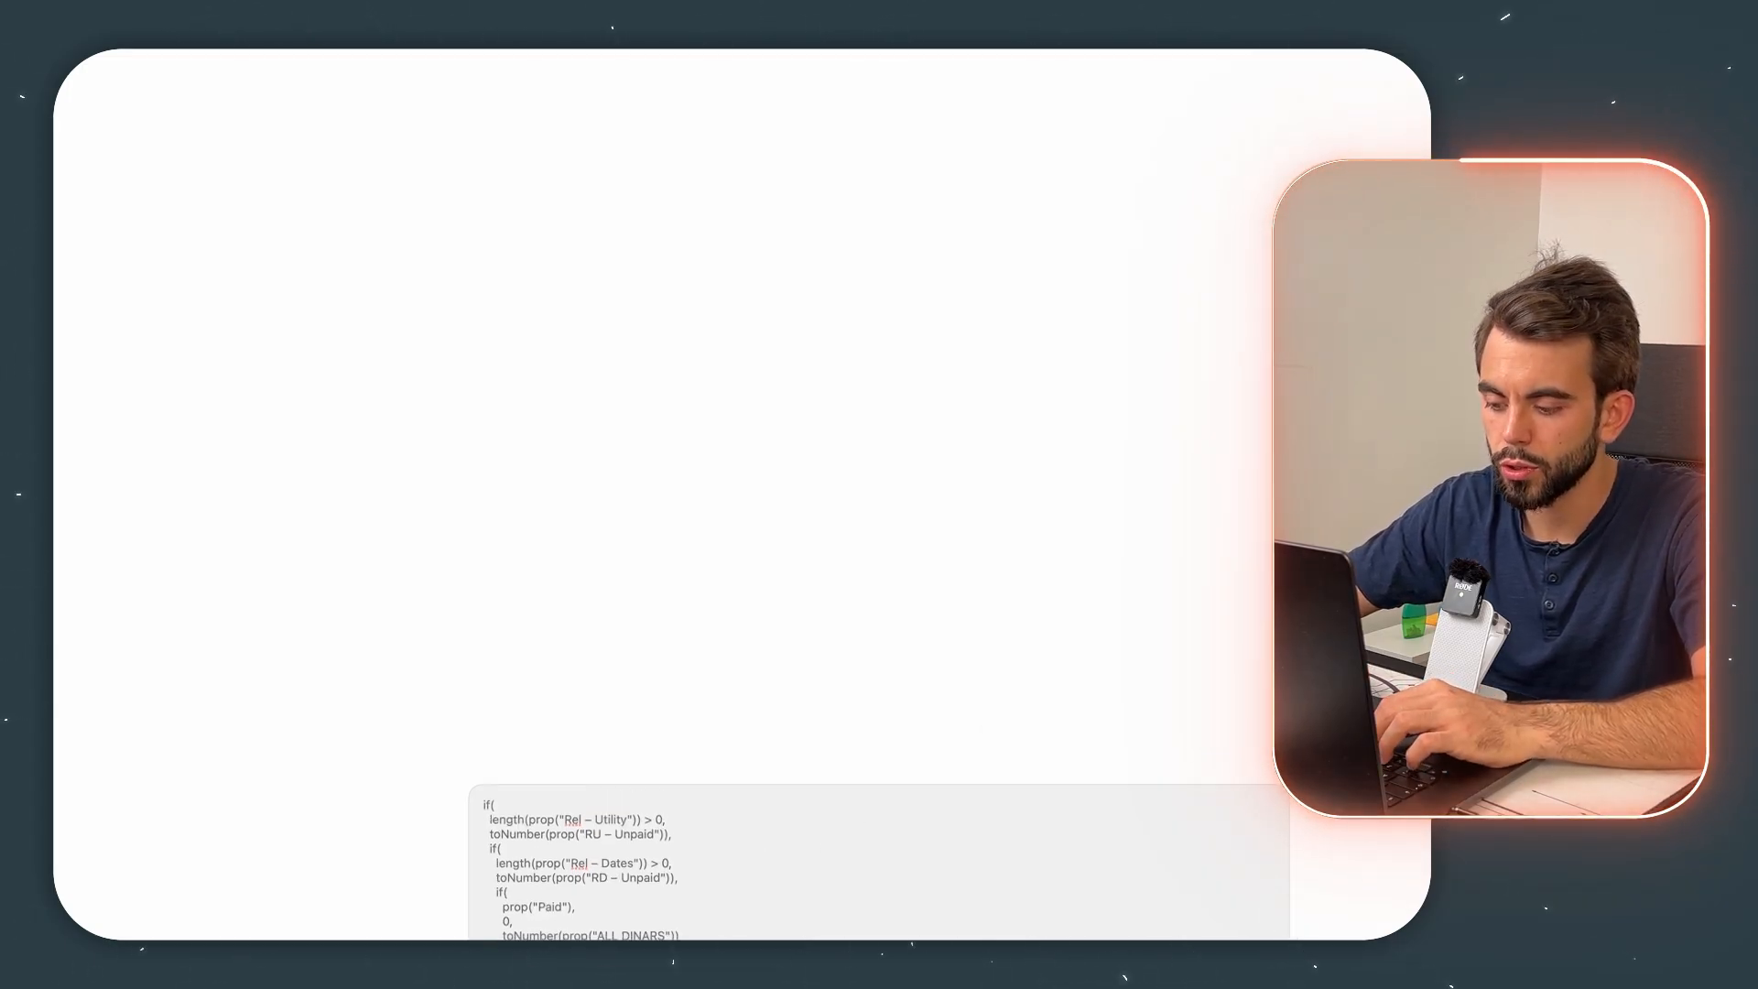
{"action": "key", "text": "super+Tab"}
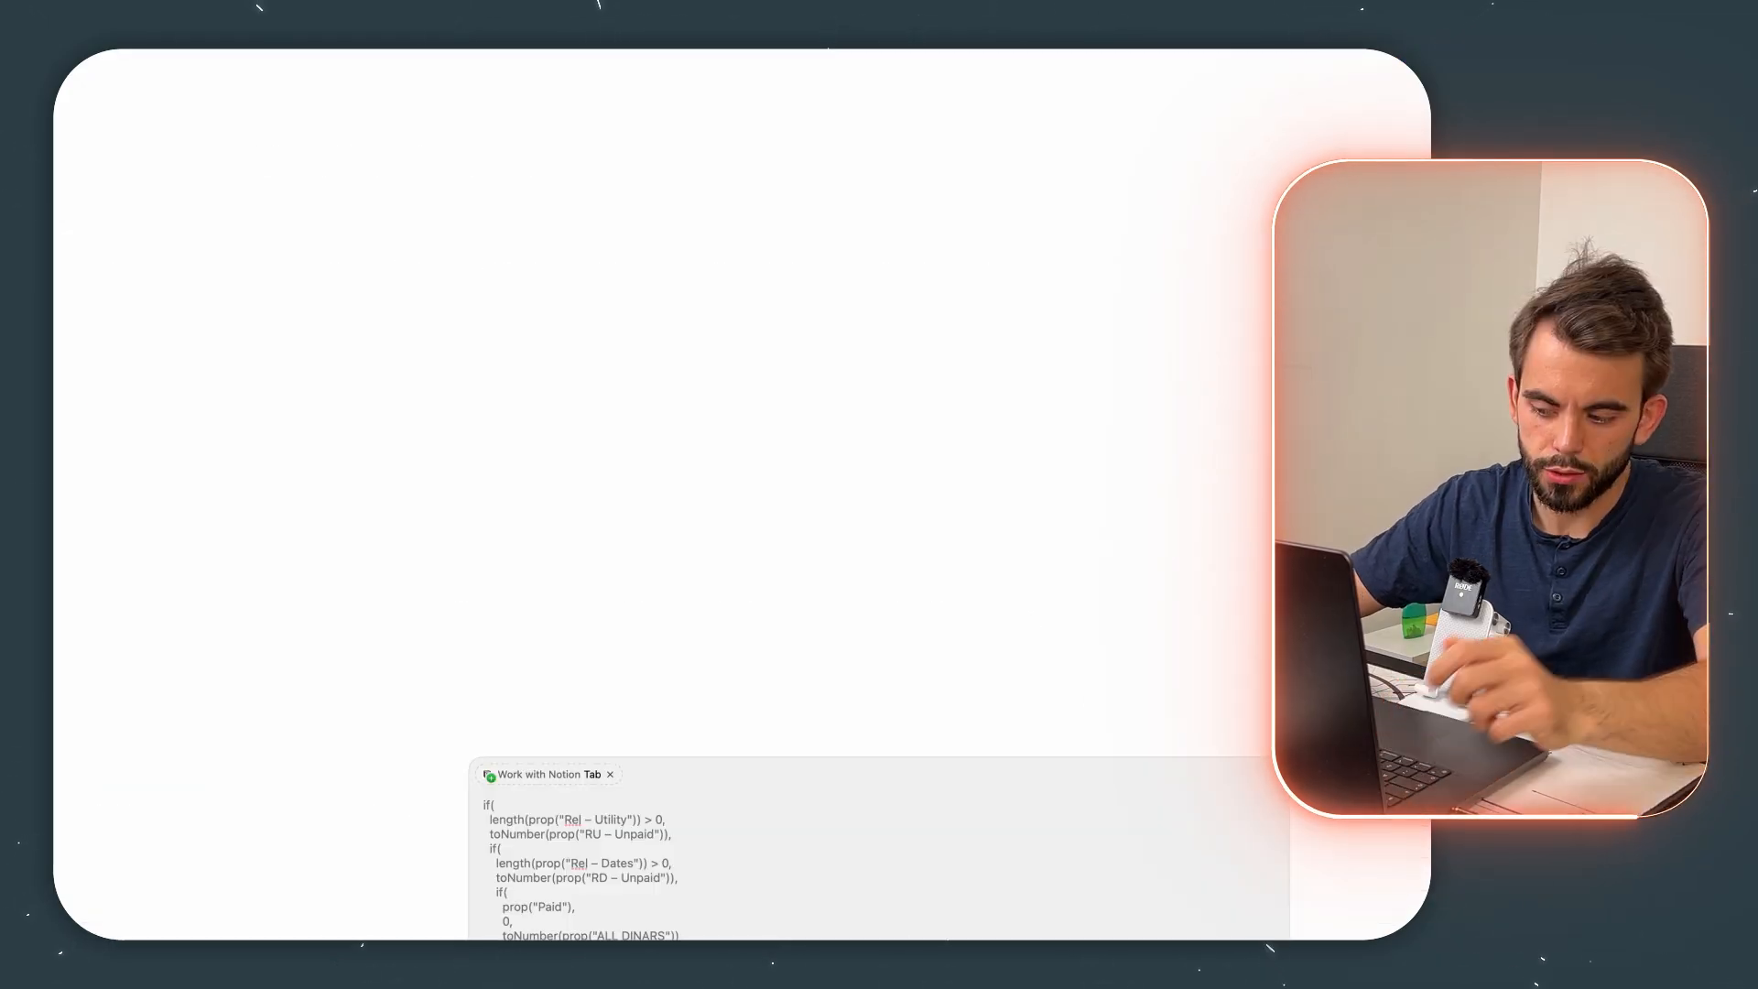
{"action": "key", "text": "Return"}
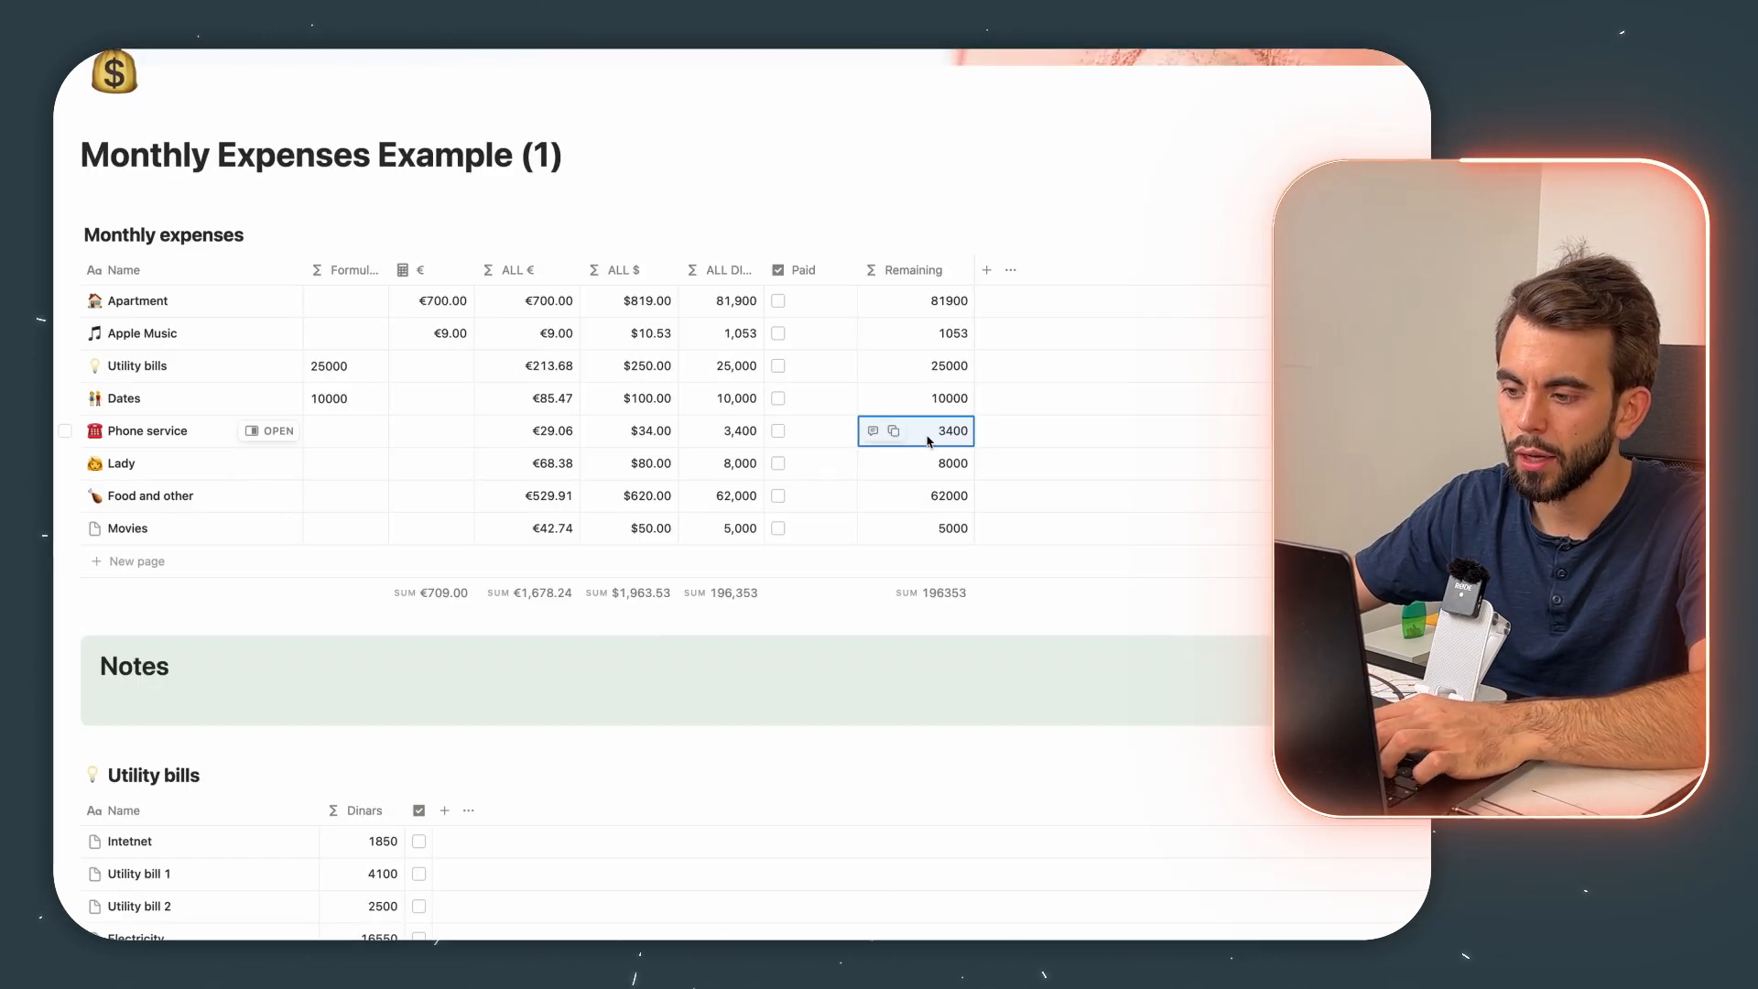
Step: Replace the Remaining column's formula with the generated version that converts the dinar amounts to euros
{"action": "left_click", "coordinate": [927, 440]}
{"action": "key", "text": "ctrl+a"}
{"action": "key", "text": "ctrl+v"}
{"action": "key", "text": "Return"}
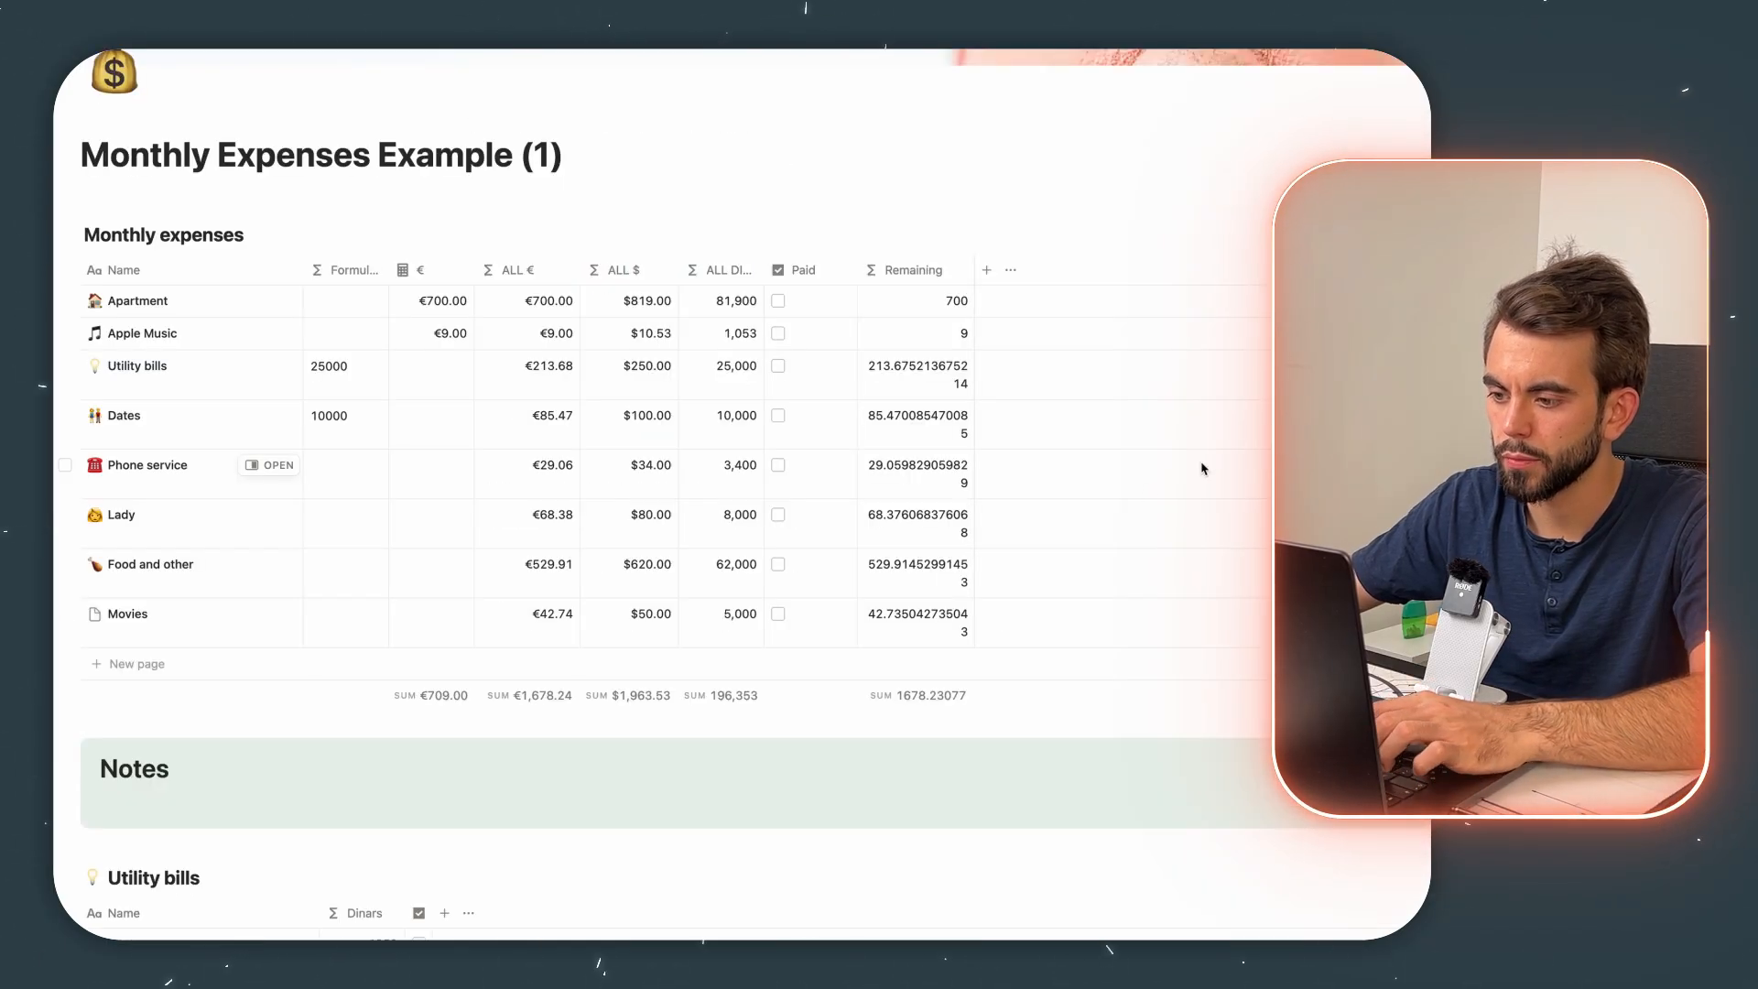
Step: Replace the Remaining column's formula with the version that divides by 117 and rounds to 2 decimals
{"action": "left_click", "coordinate": [929, 348]}
{"action": "key", "text": "super+a"}
{"action": "key", "text": "super+v"}
{"action": "key", "text": "Return"}
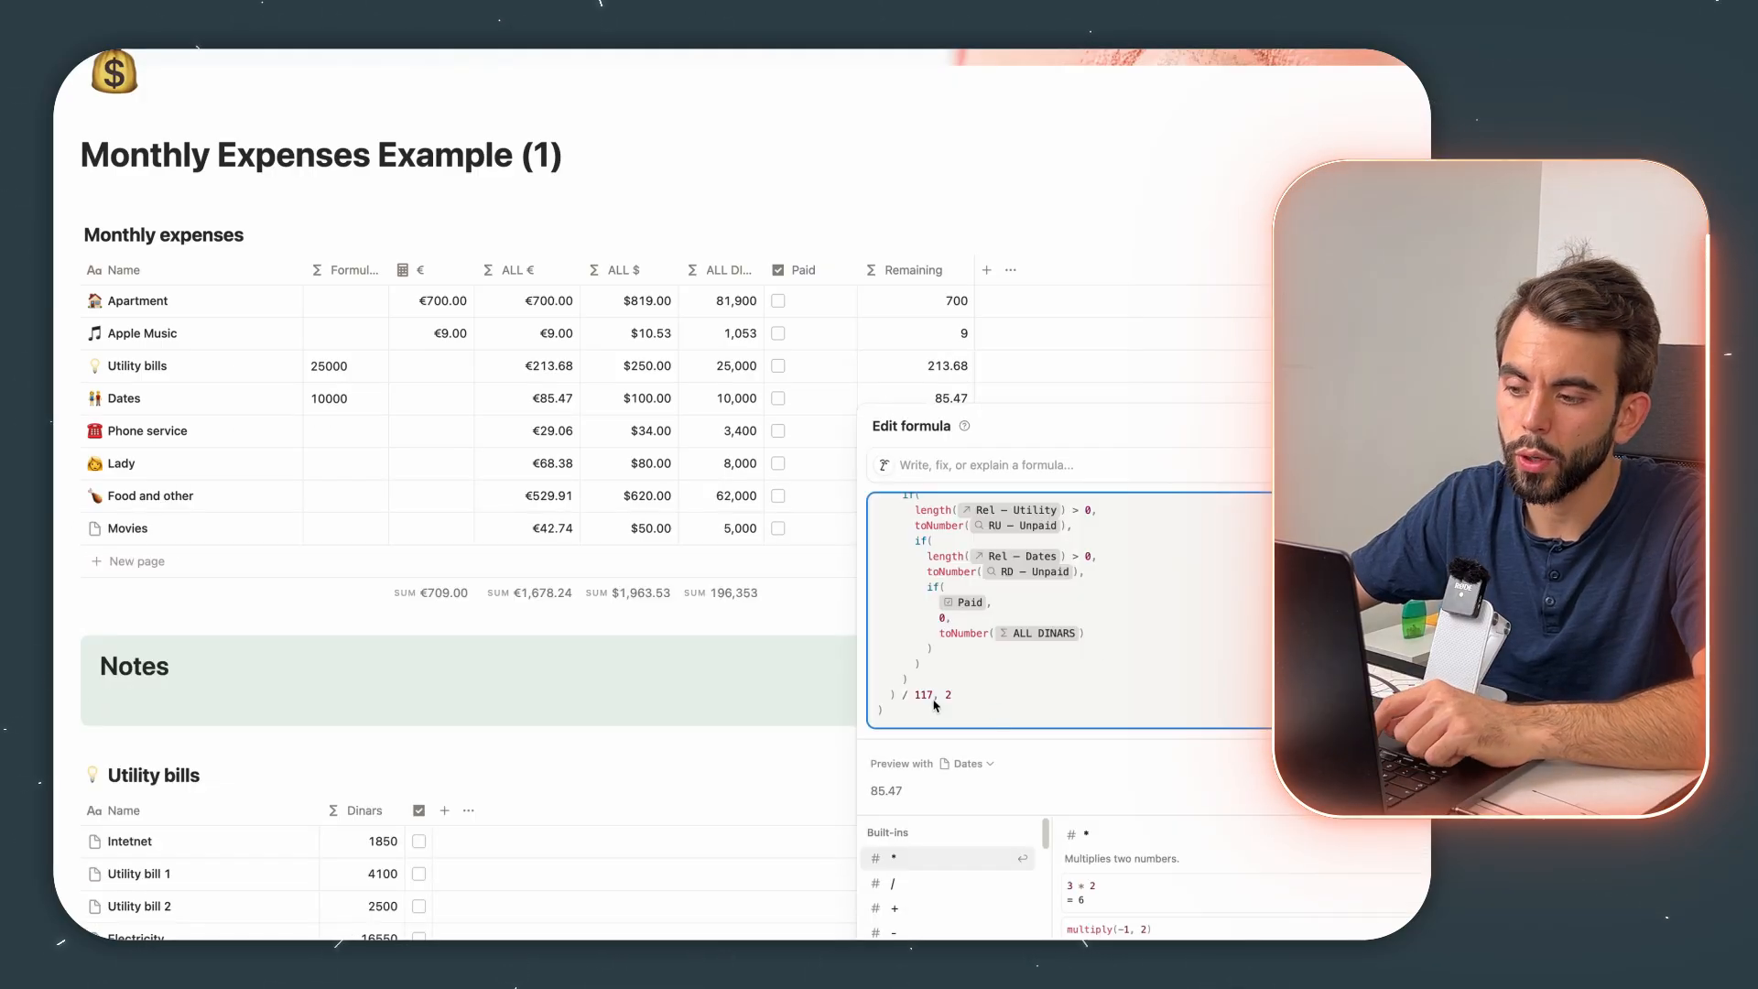
{"action": "left_click", "coordinate": [718, 626]}
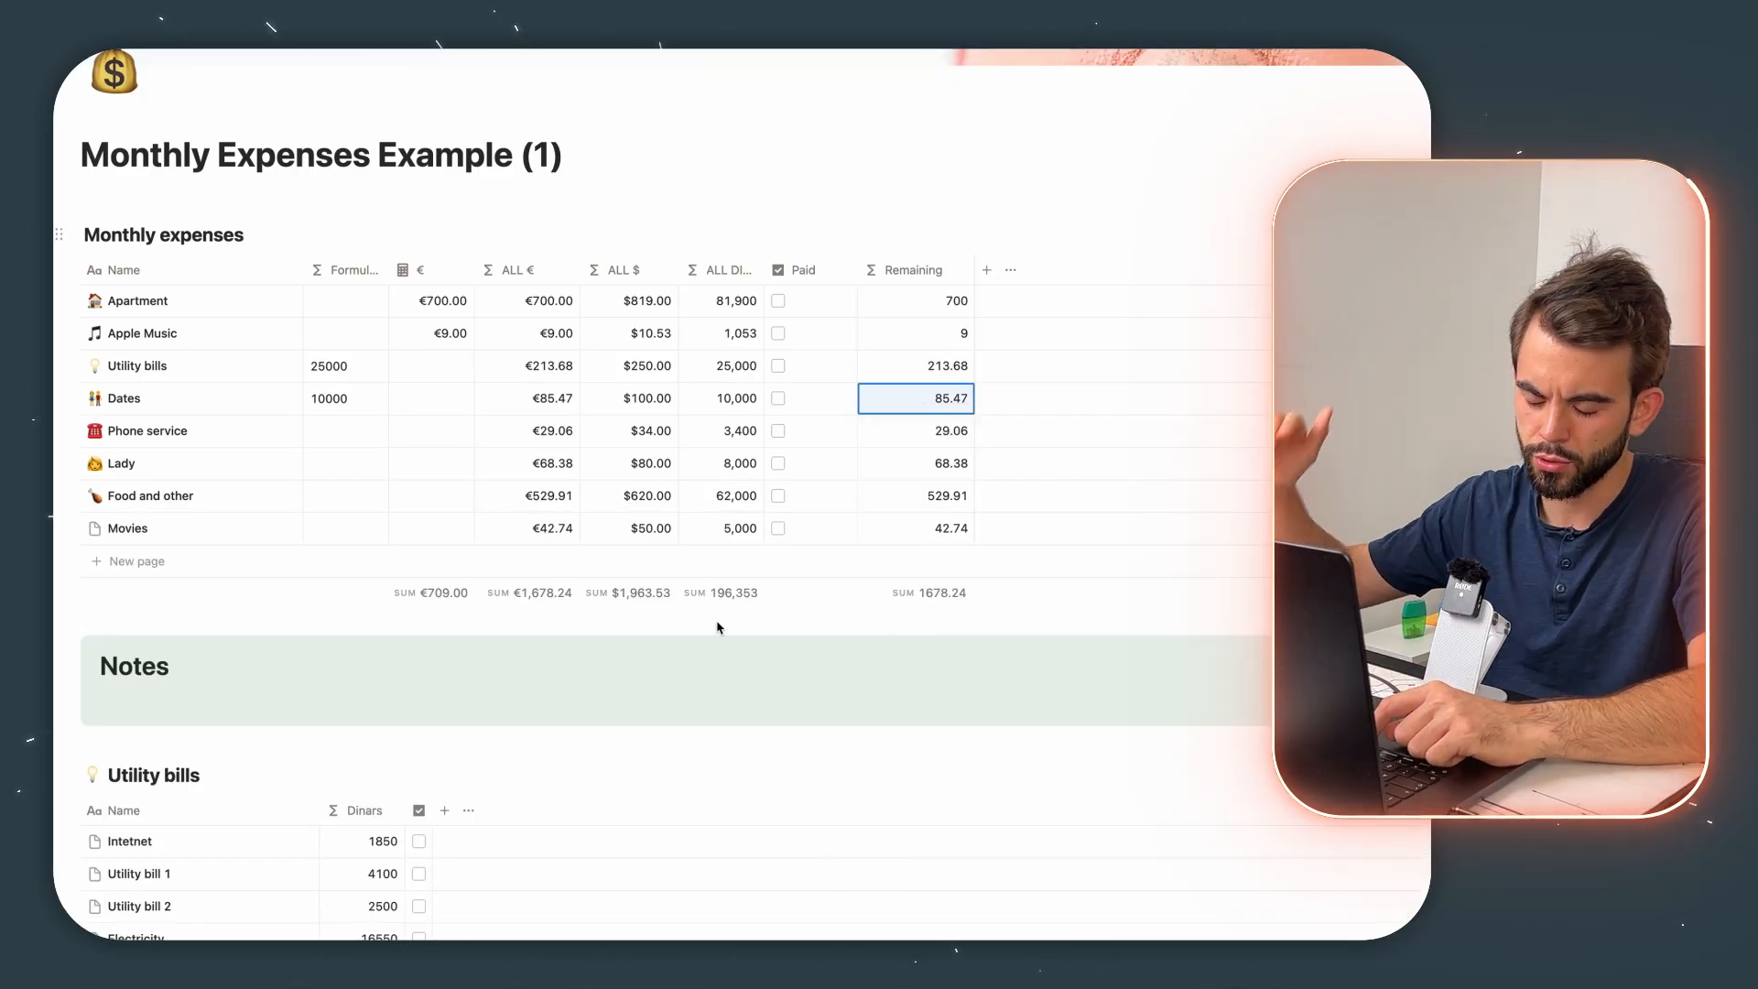
Step: Remove the Formula 1 column from the Monthly expenses table and set the Phone service amount to €50
{"action": "left_click", "coordinate": [346, 269]}
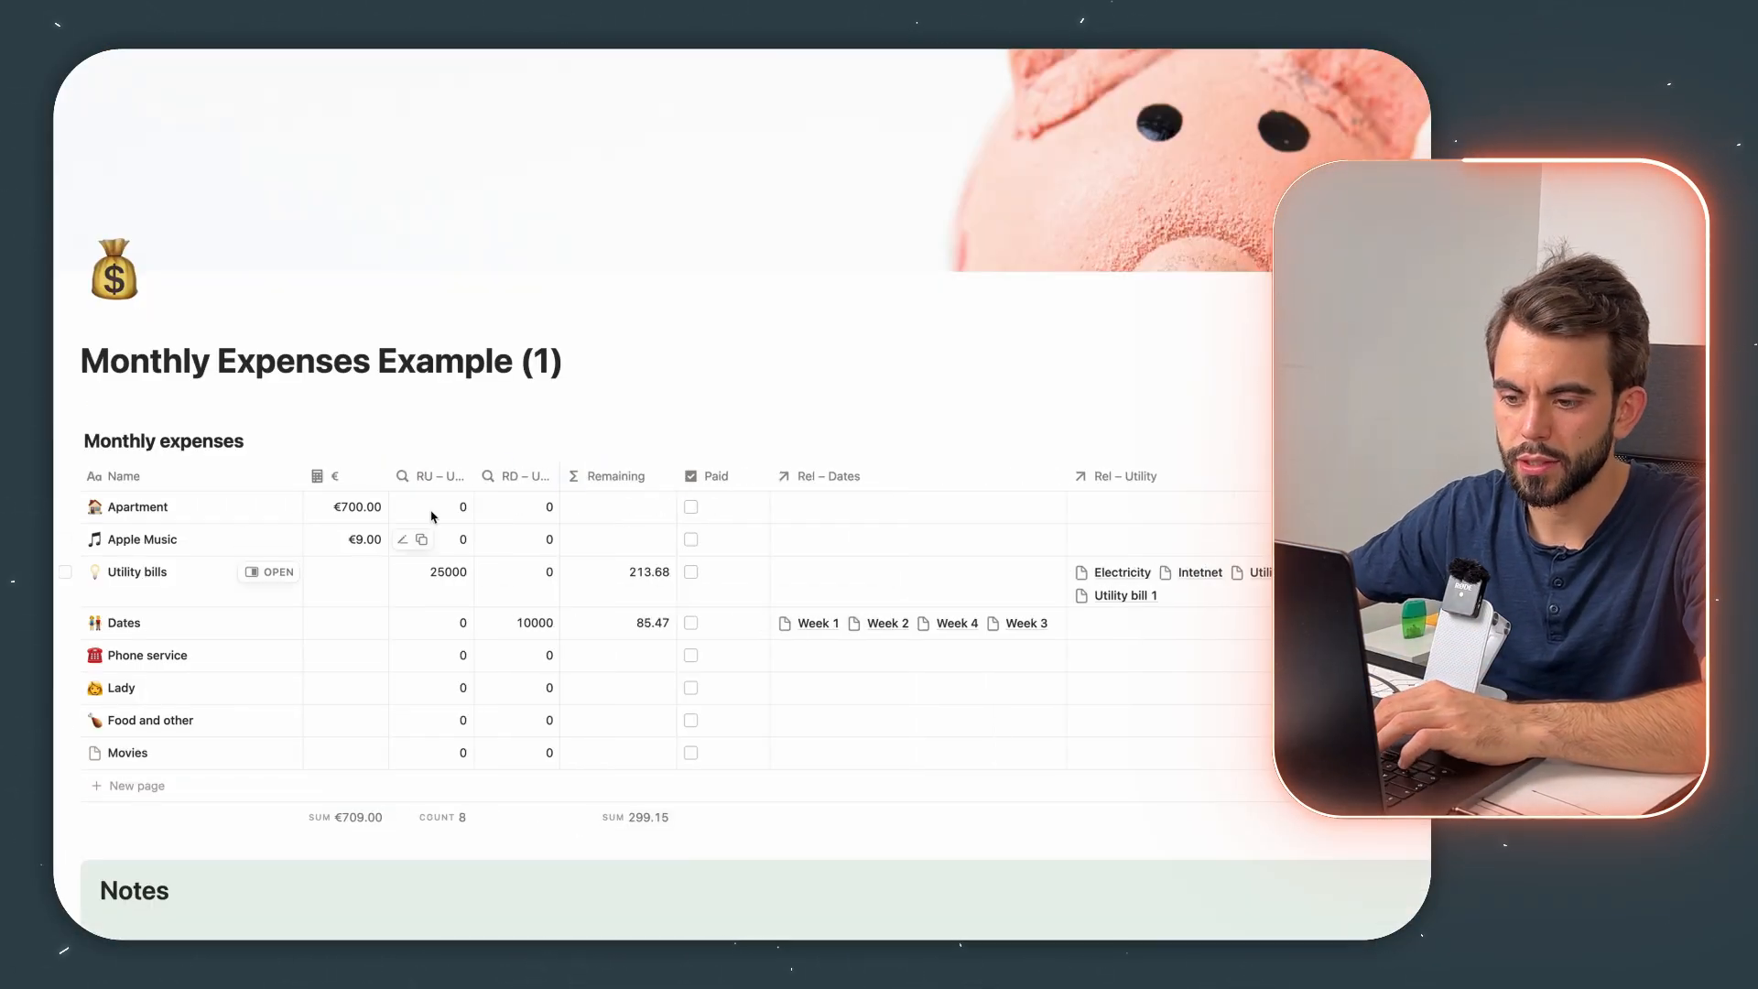
{"action": "scroll", "coordinate": [383, 651], "scroll_direction": "down", "scroll_amount": 5}
{"action": "left_click", "coordinate": [383, 651]}
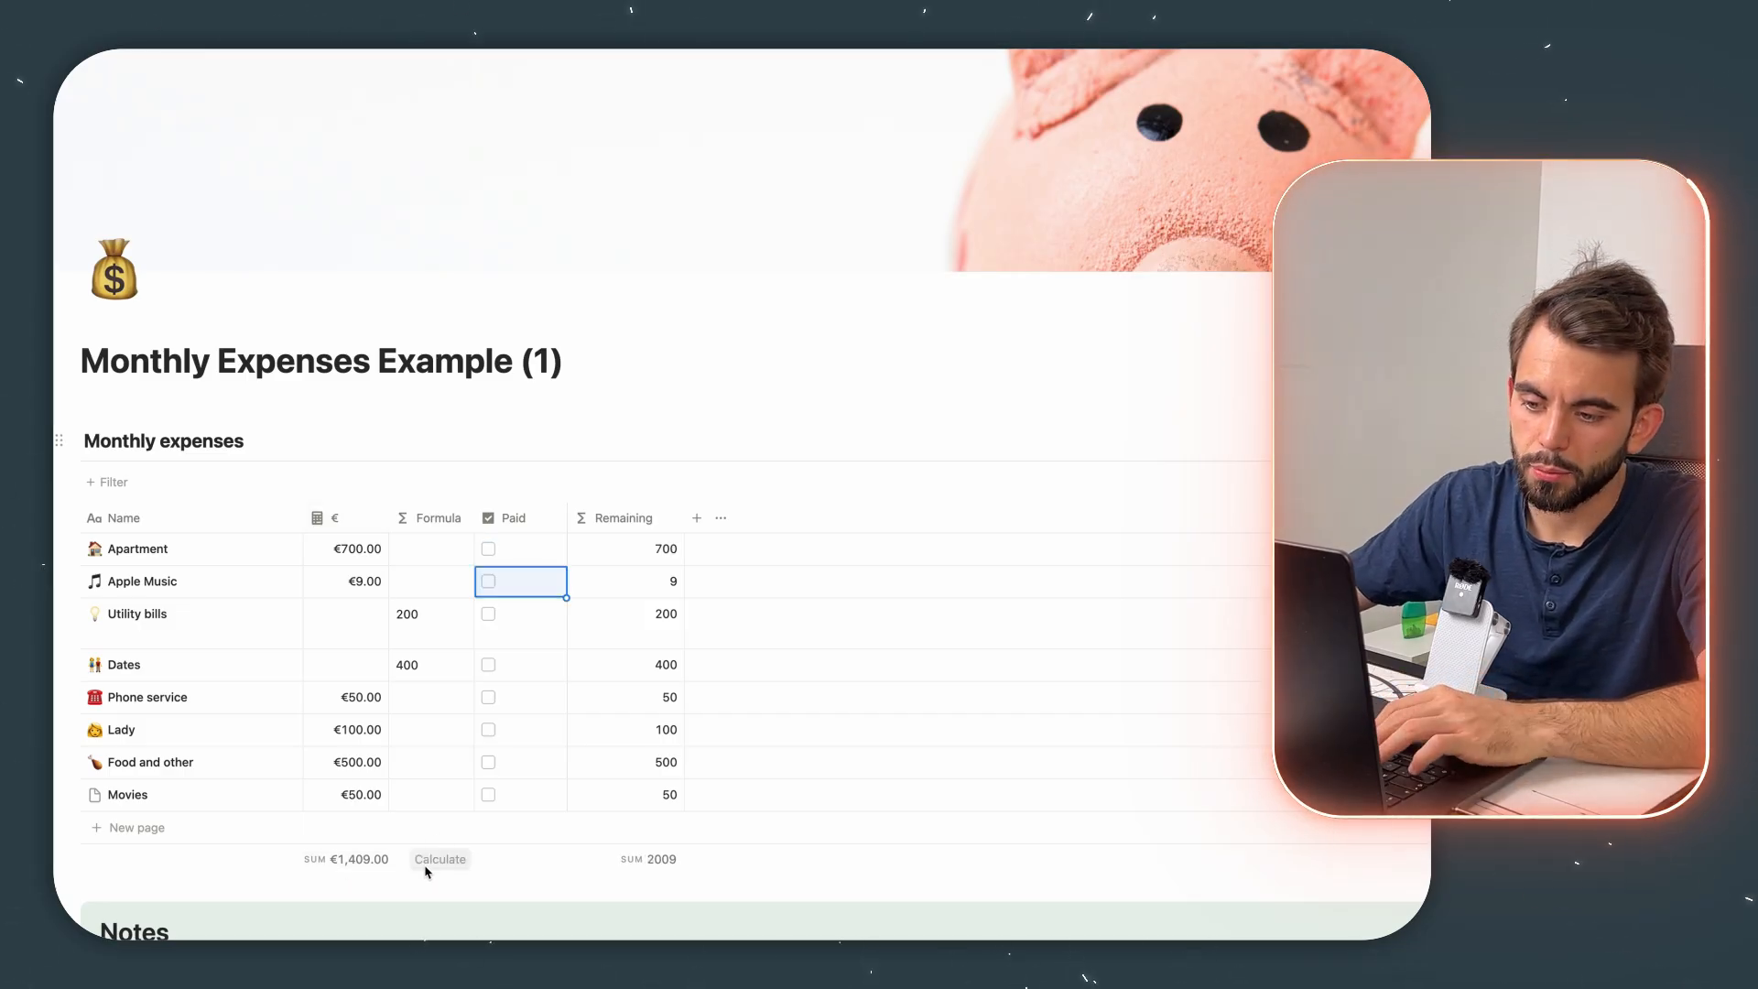
Step: Mark the Apartment expense as paid, and test the Intetnet utility bill's checkbox by ticking and clearing it
{"action": "left_click", "coordinate": [489, 550]}
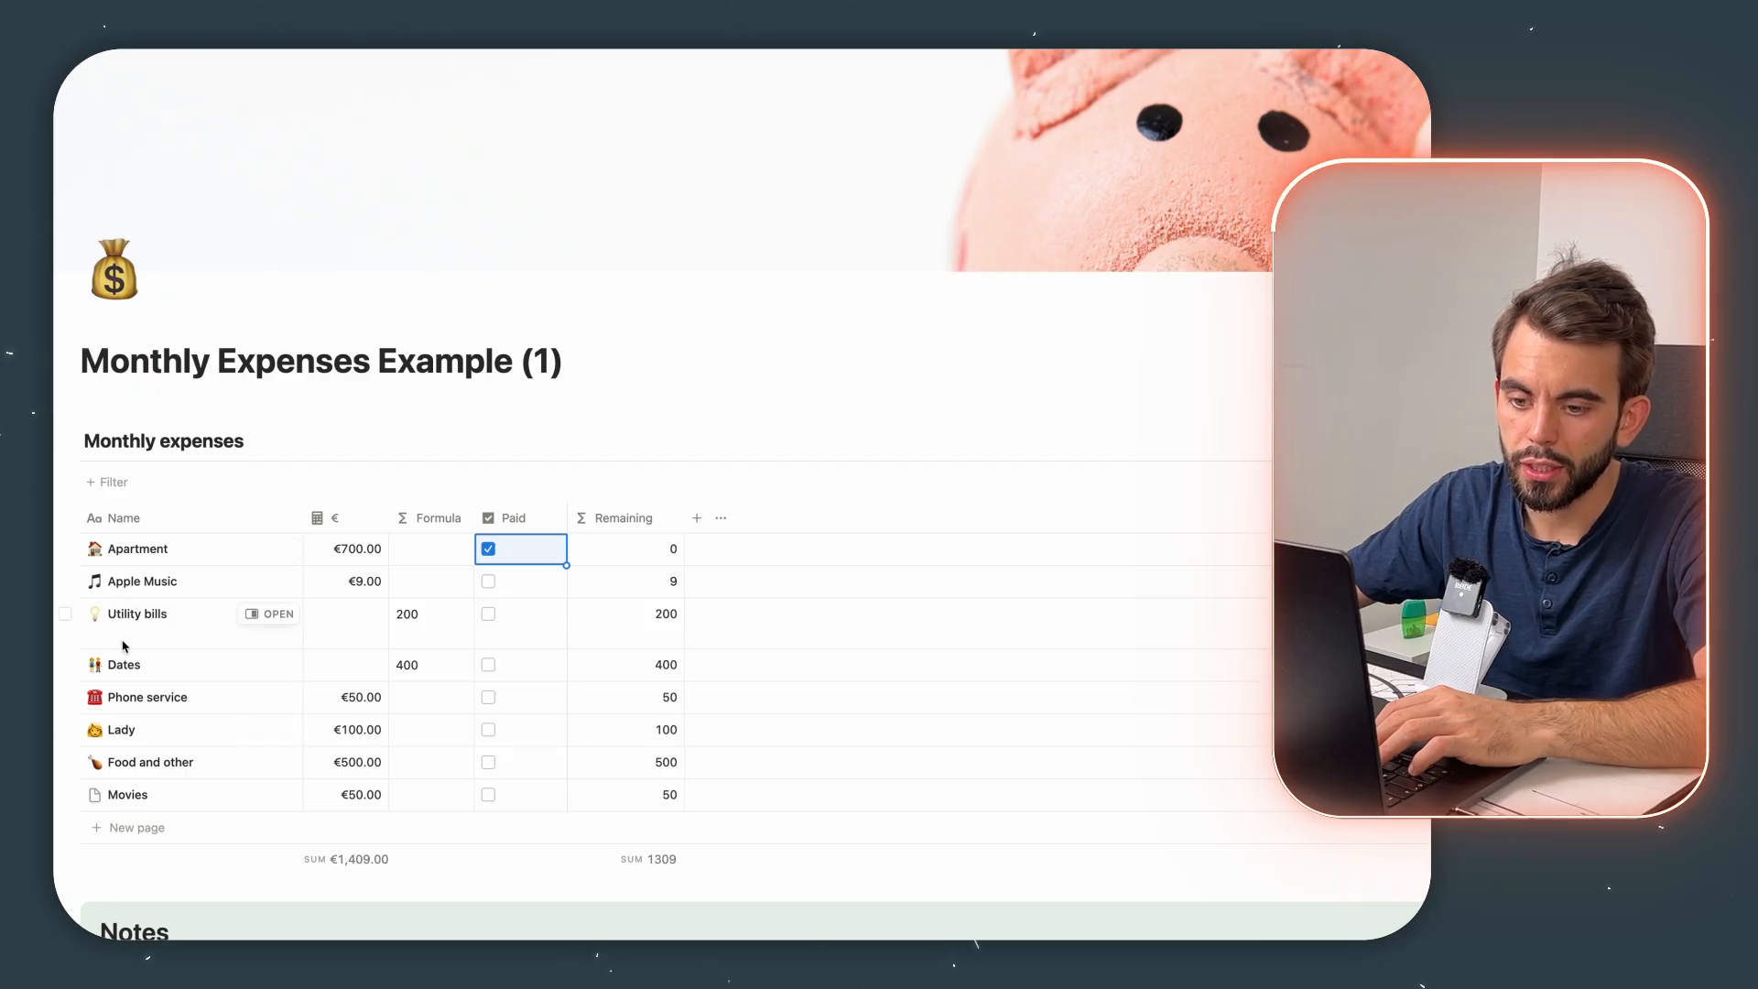
{"action": "scroll", "coordinate": [407, 657], "scroll_direction": "down", "scroll_amount": 5}
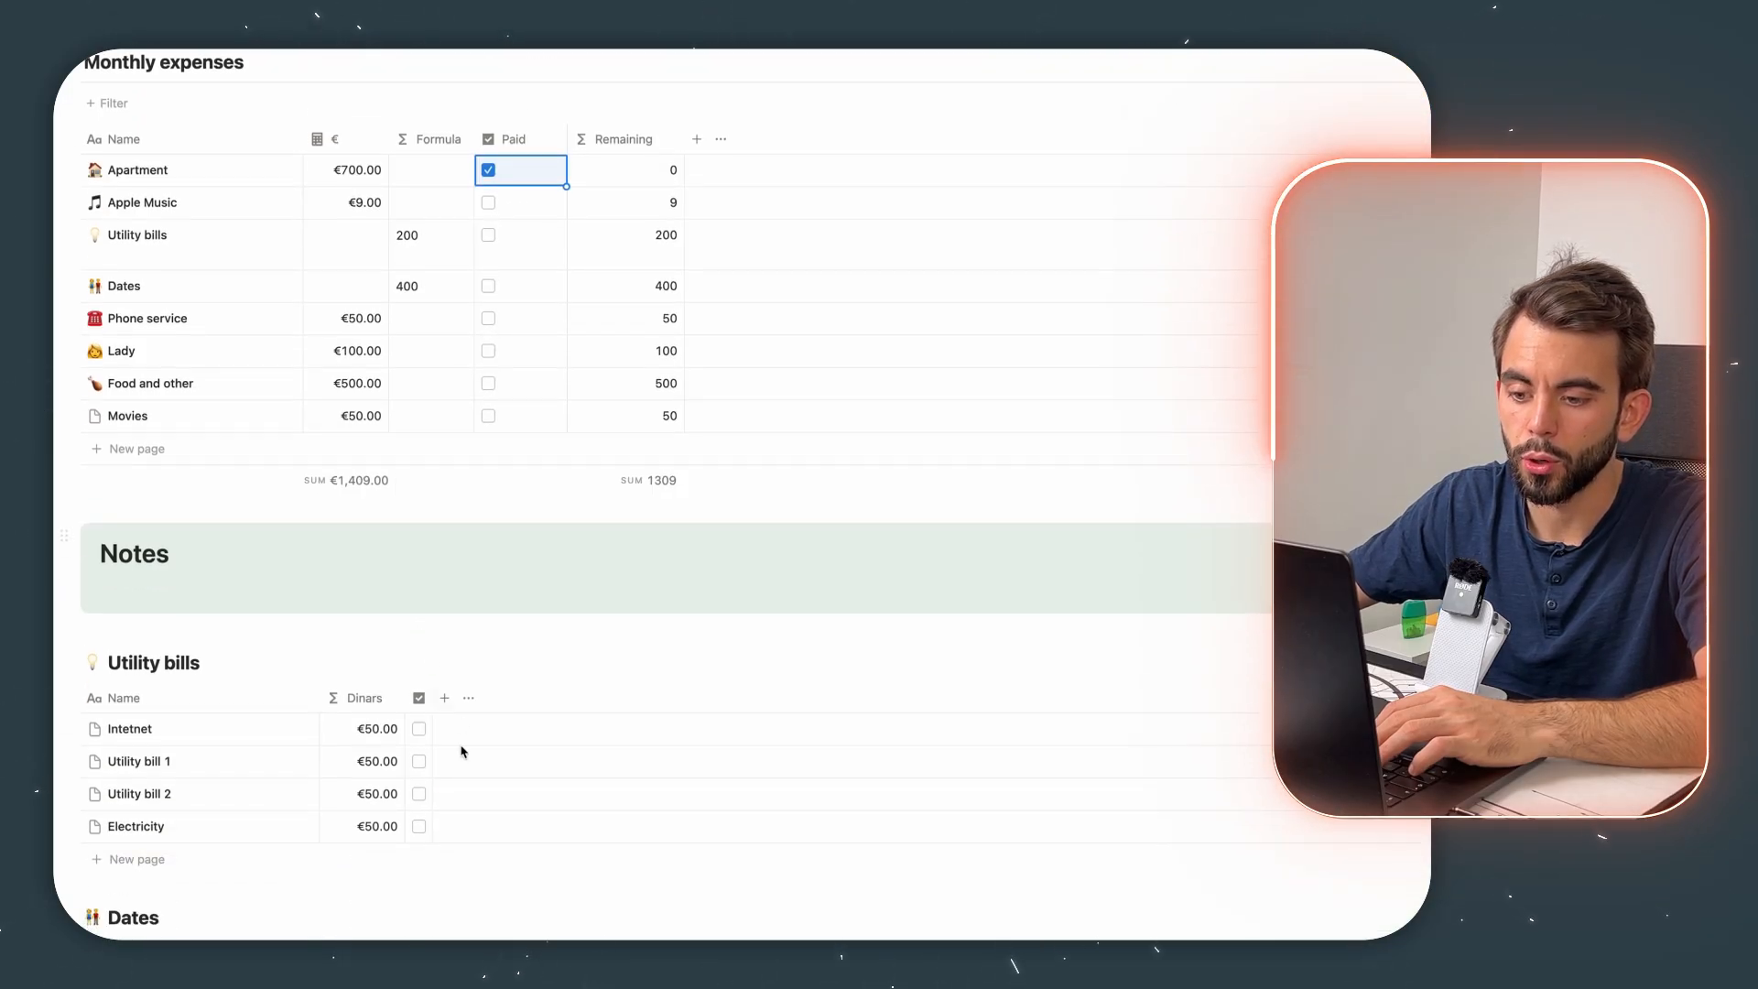
{"action": "left_click", "coordinate": [421, 737]}
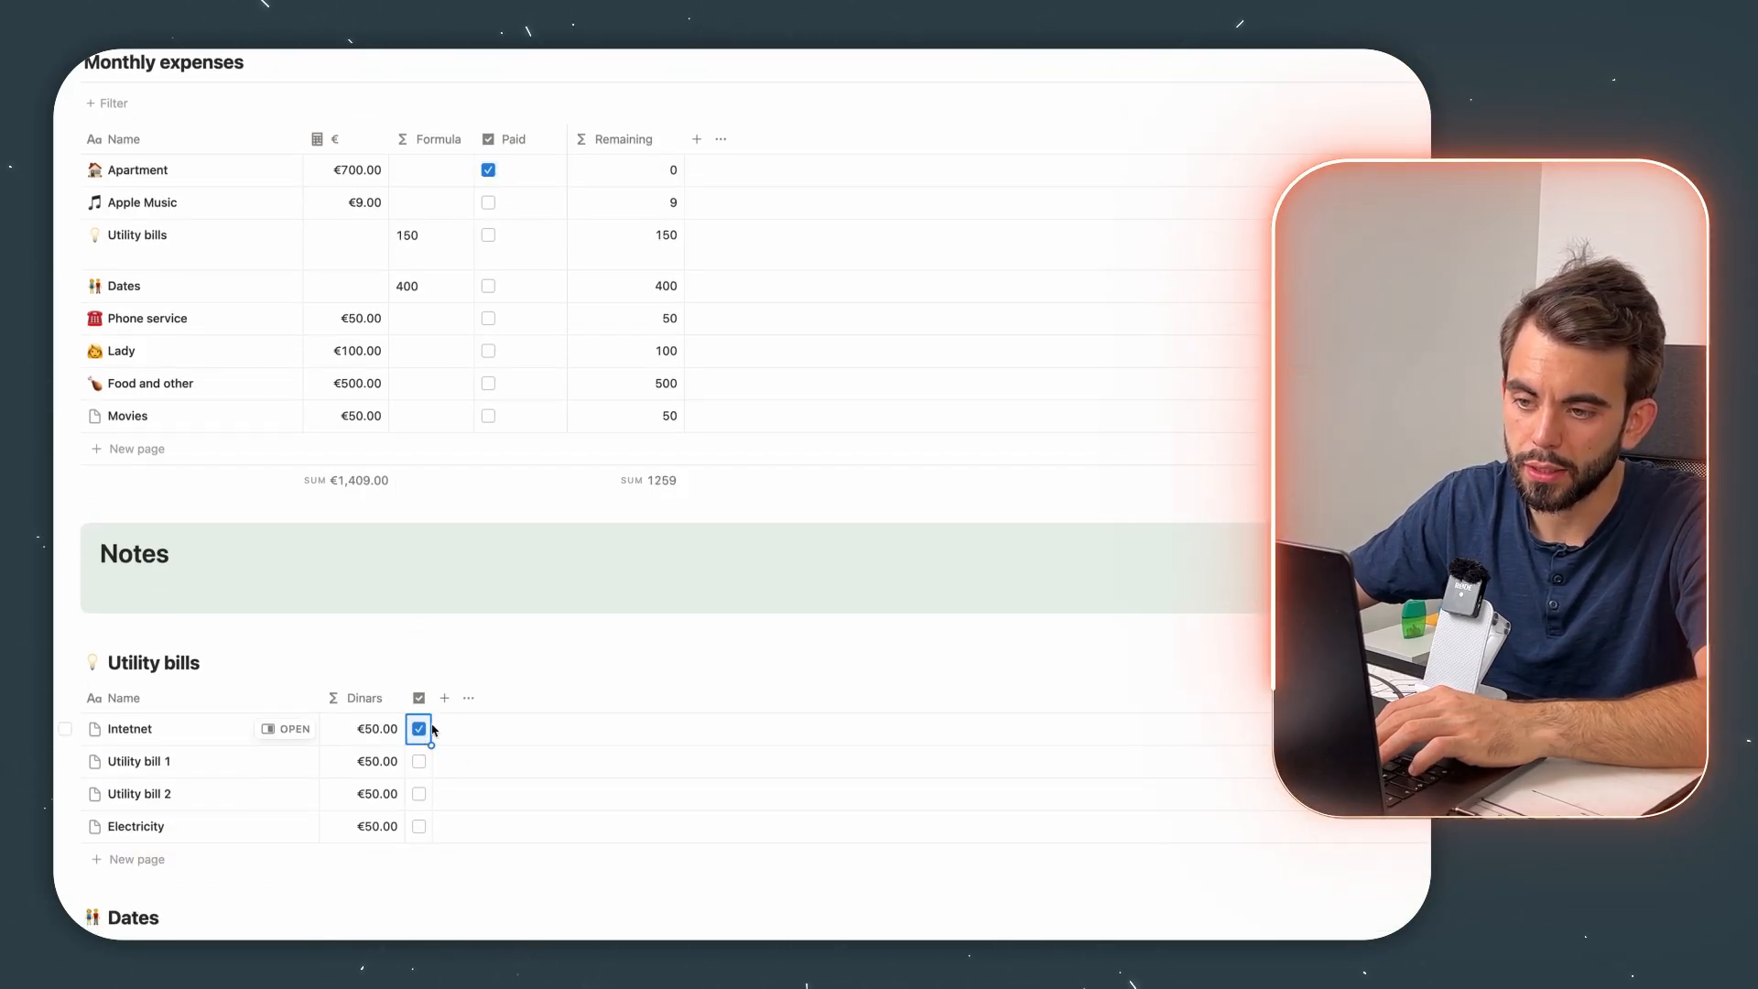
{"action": "left_click", "coordinate": [426, 720]}
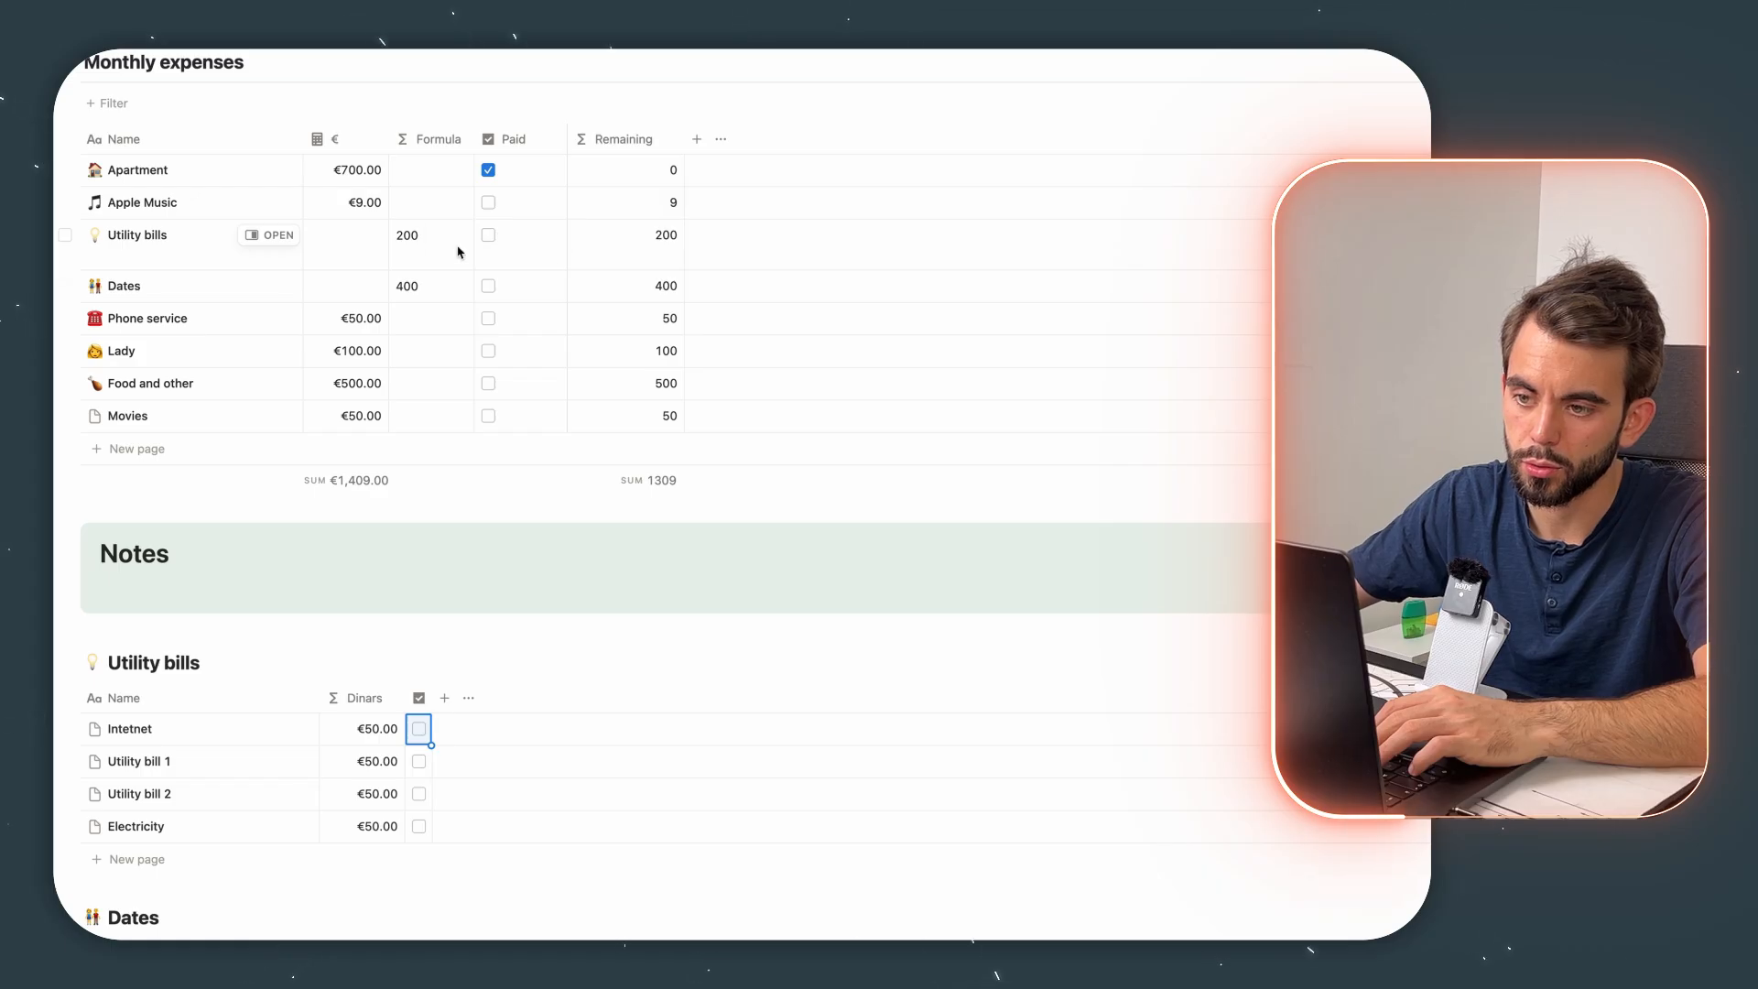
Step: Duplicate the Dates table under Notes and rename the copy as Cleaning
{"action": "scroll", "coordinate": [601, 381], "scroll_direction": "down", "scroll_amount": 3}
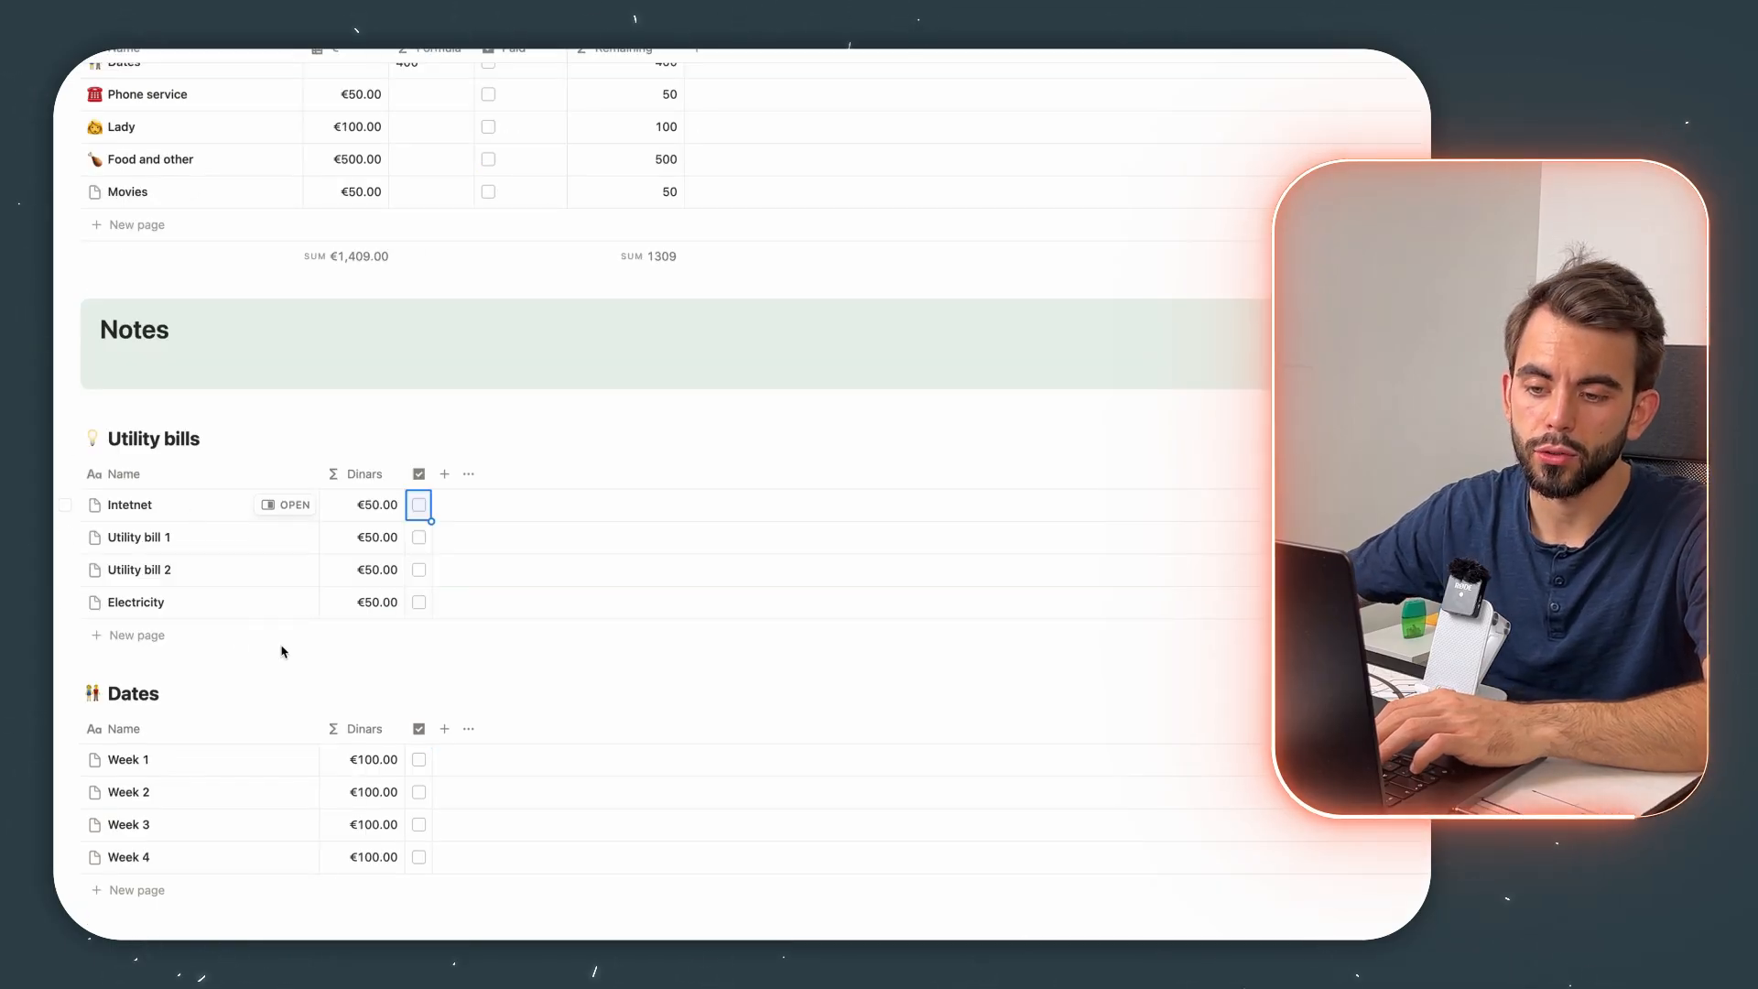
{"action": "left_click", "coordinate": [59, 696]}
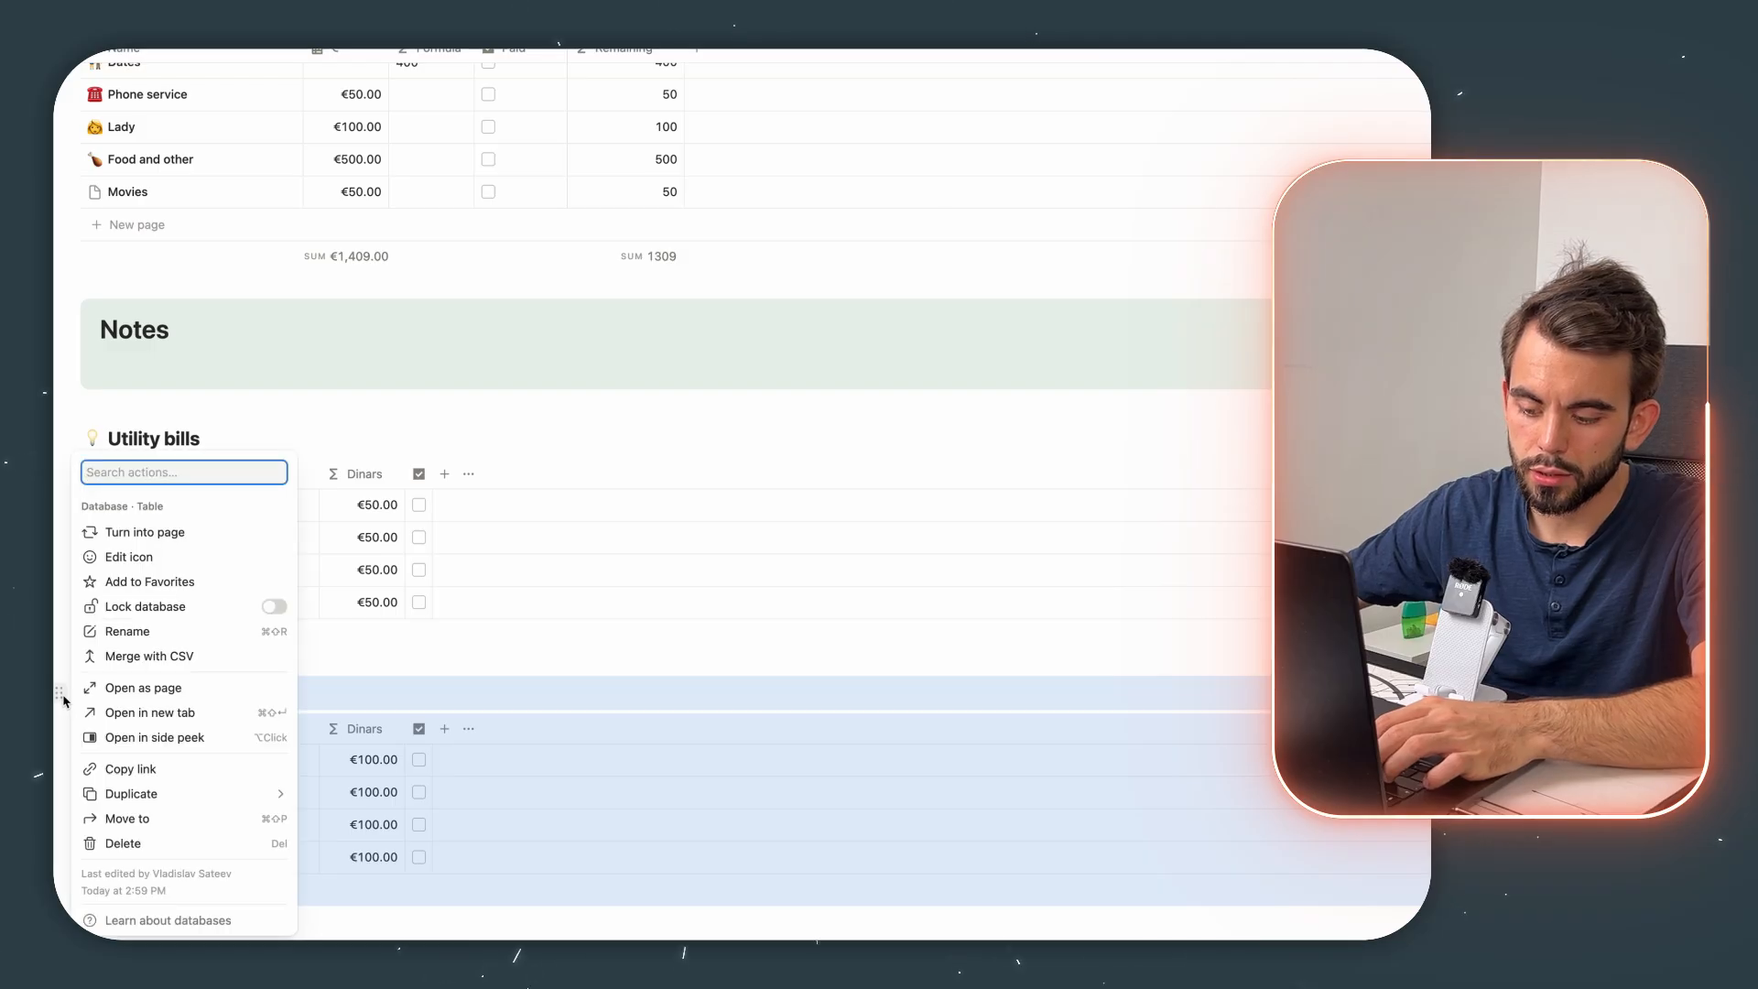
{"action": "key", "text": "super+d"}
{"action": "scroll", "coordinate": [219, 782], "scroll_direction": "down", "scroll_amount": 3}
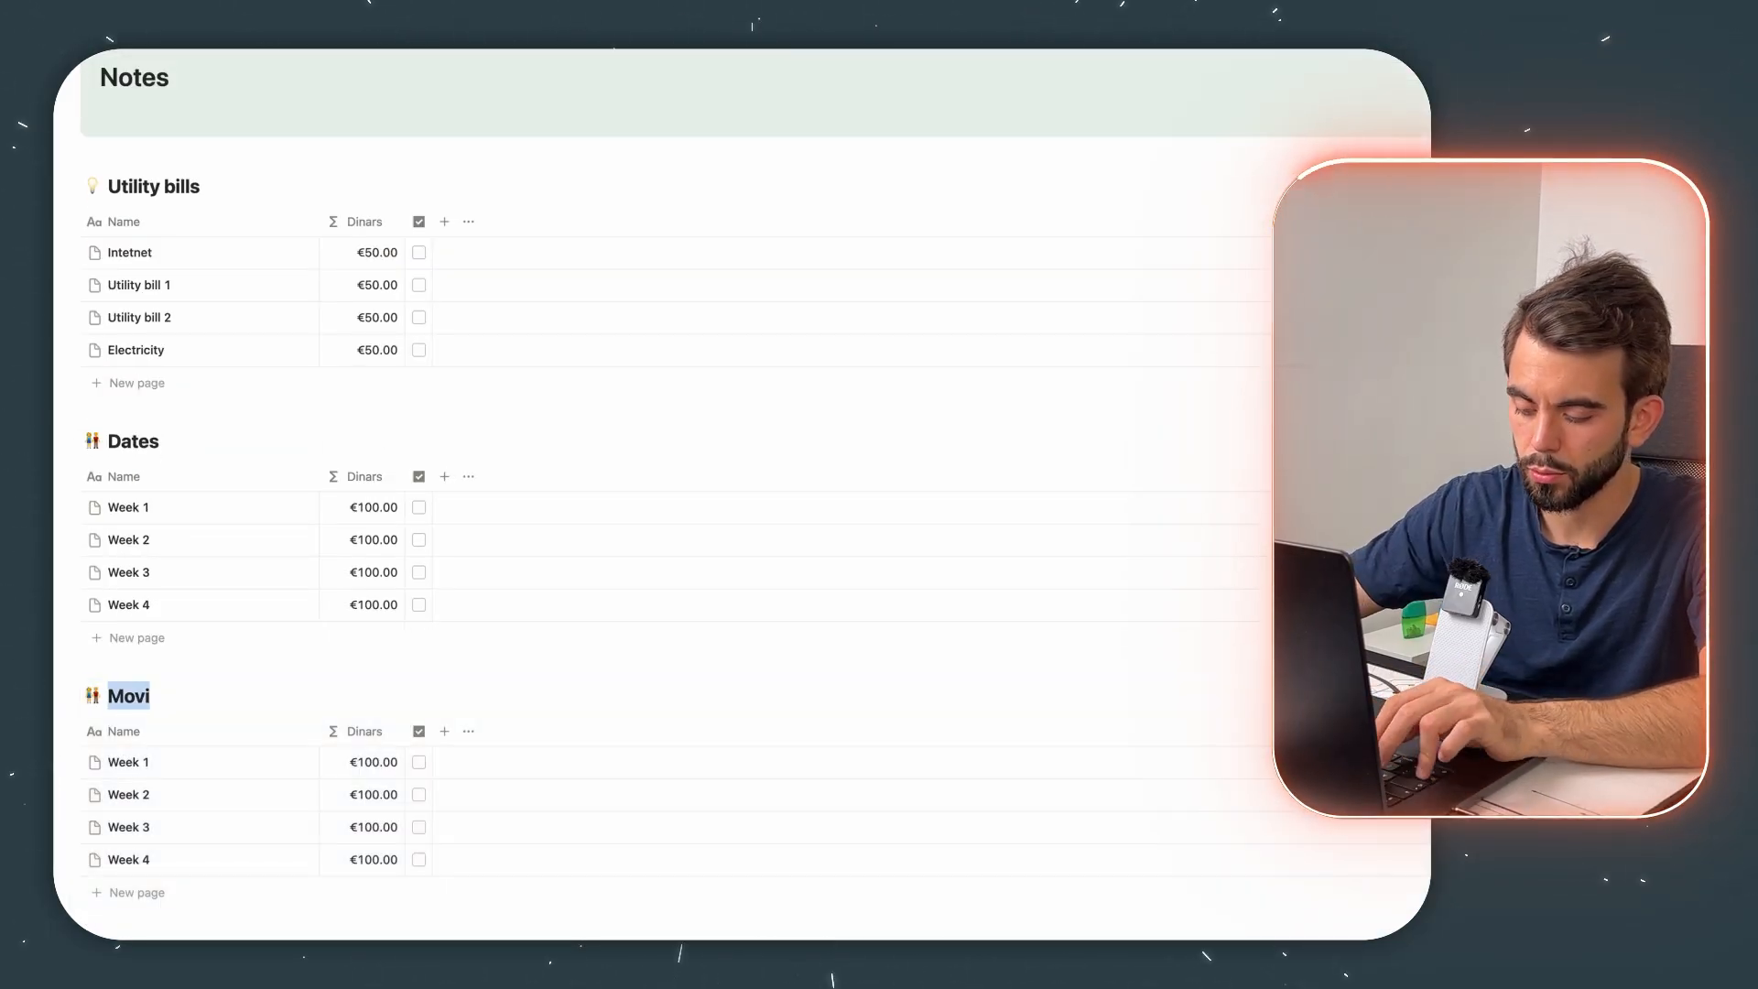
{"action": "type", "text": "Cle"}
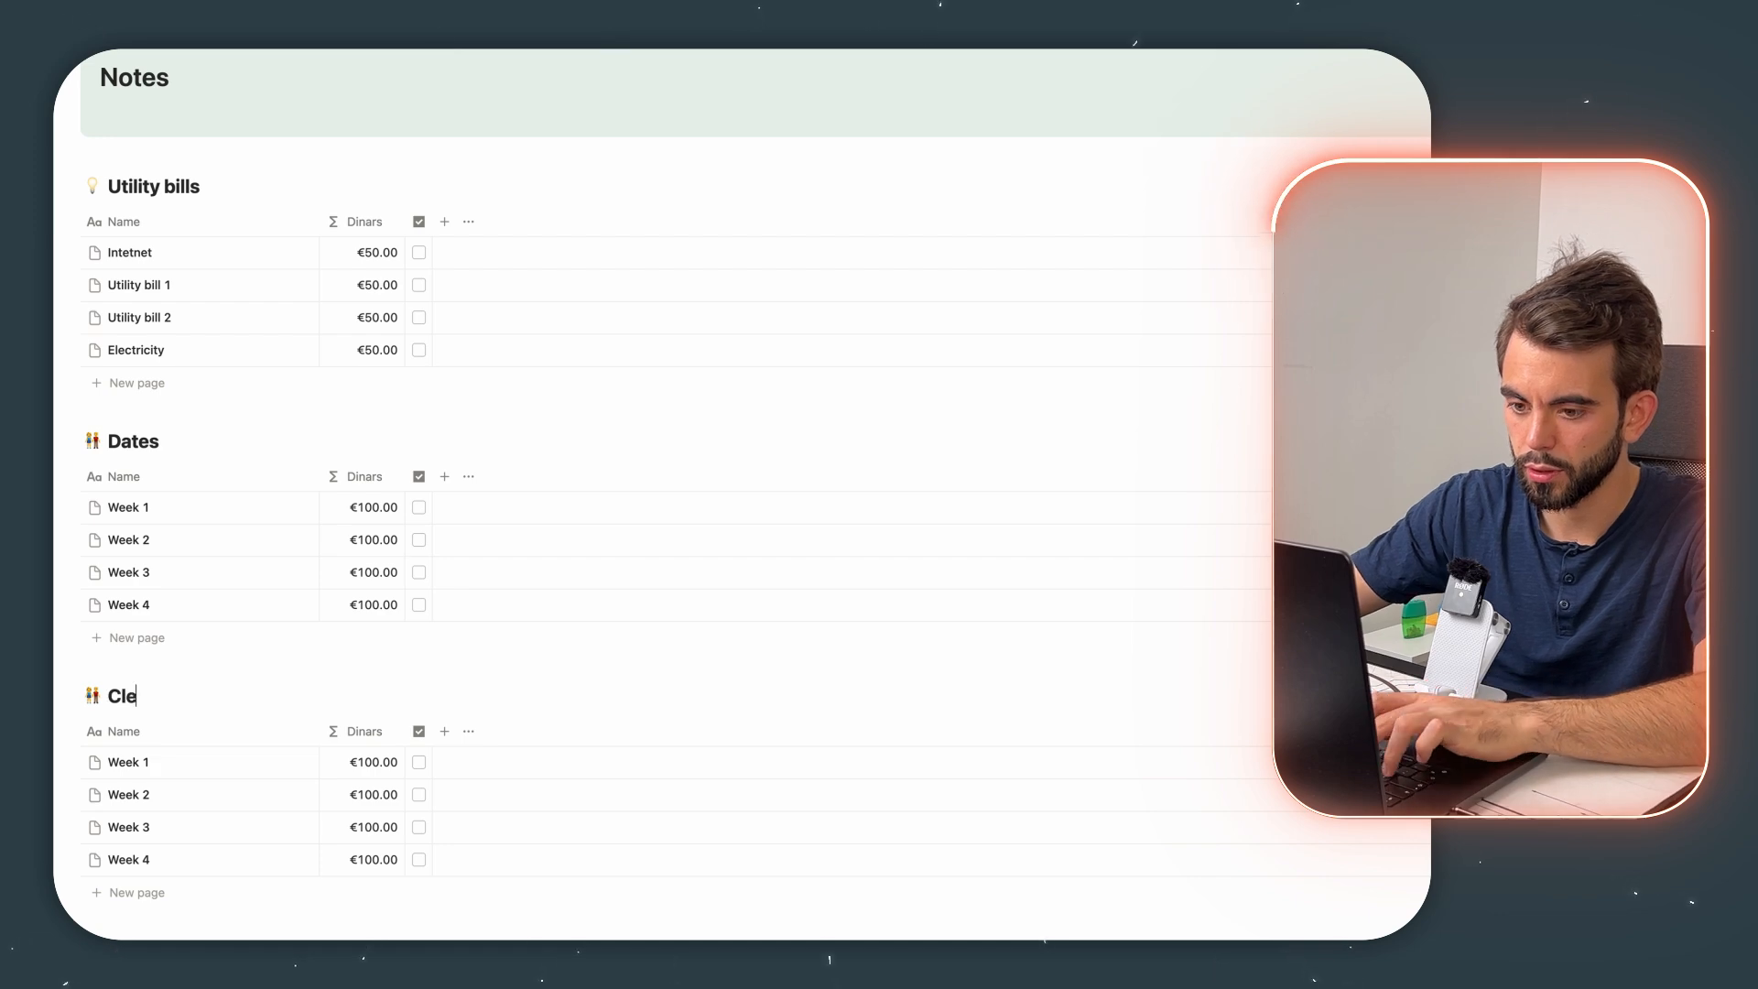
Step: Set the Dinars amount to €30 for Week 1 through Week 4 in the Cleaning table
{"action": "left_click", "coordinate": [373, 762]}
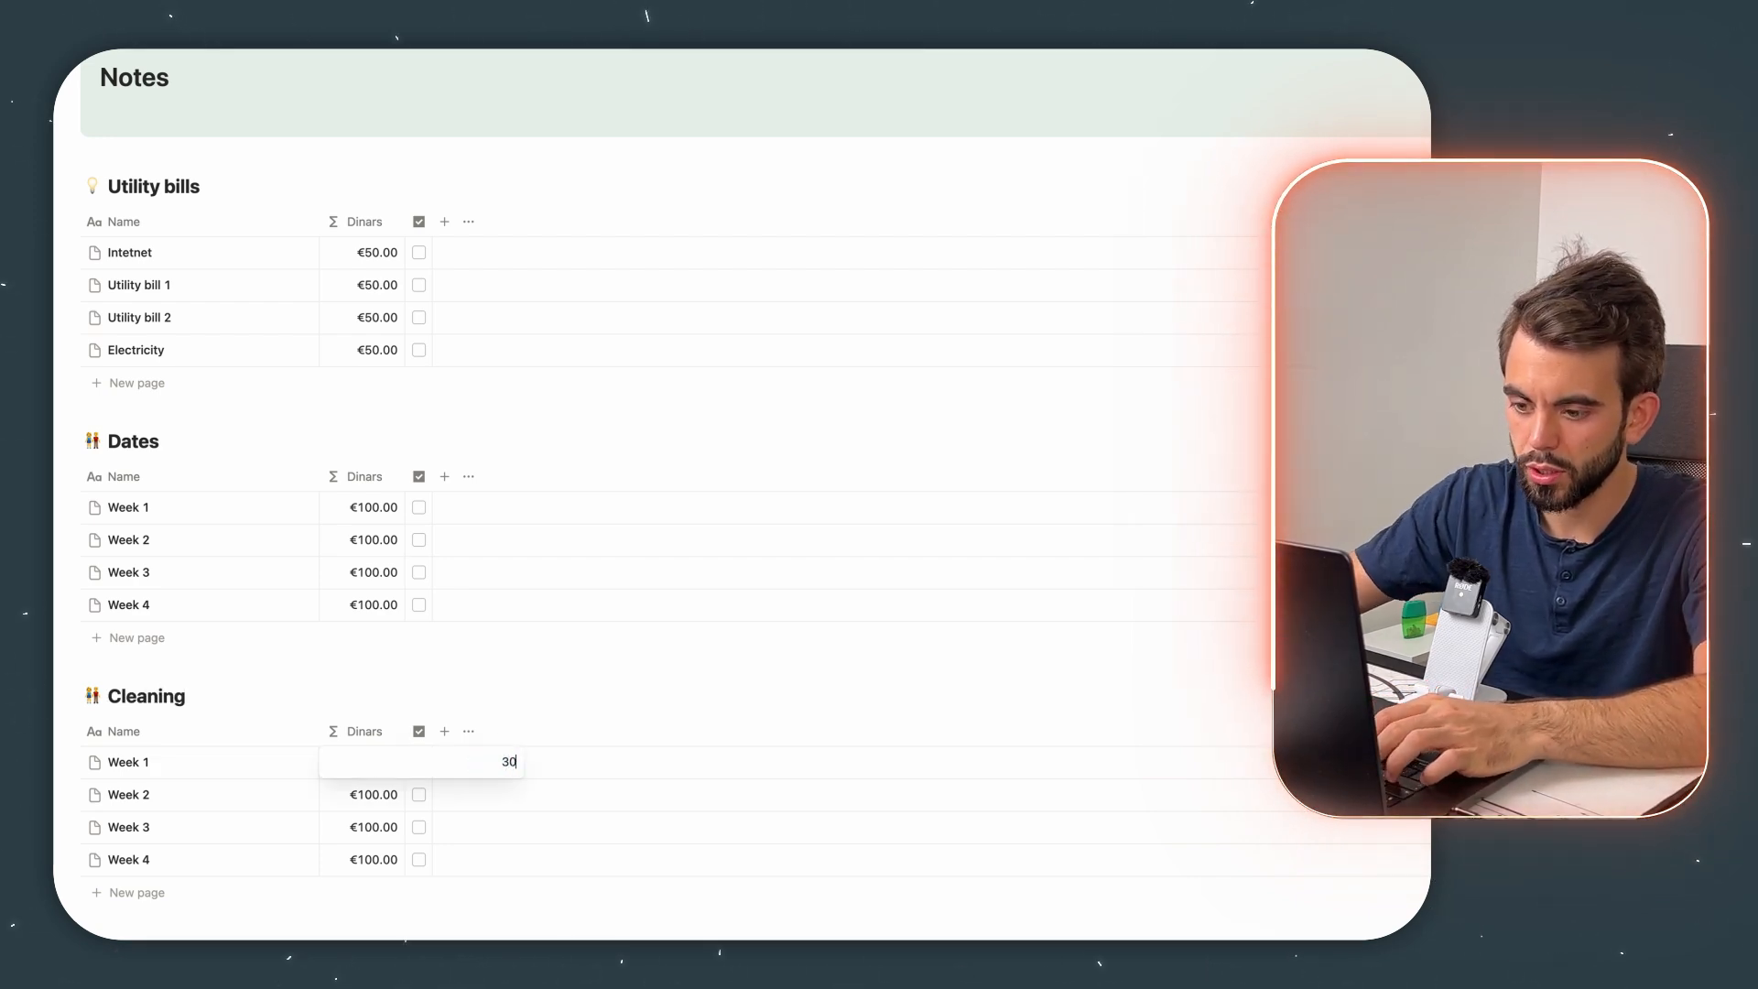
{"action": "key", "text": "Return"}
{"action": "key", "text": "Up"}
{"action": "key", "text": "super+c"}
{"action": "key", "text": "Down"}
{"action": "key", "text": "super+v"}
{"action": "key", "text": "Down"}
{"action": "key", "text": "super+v"}
{"action": "key", "text": "Down"}
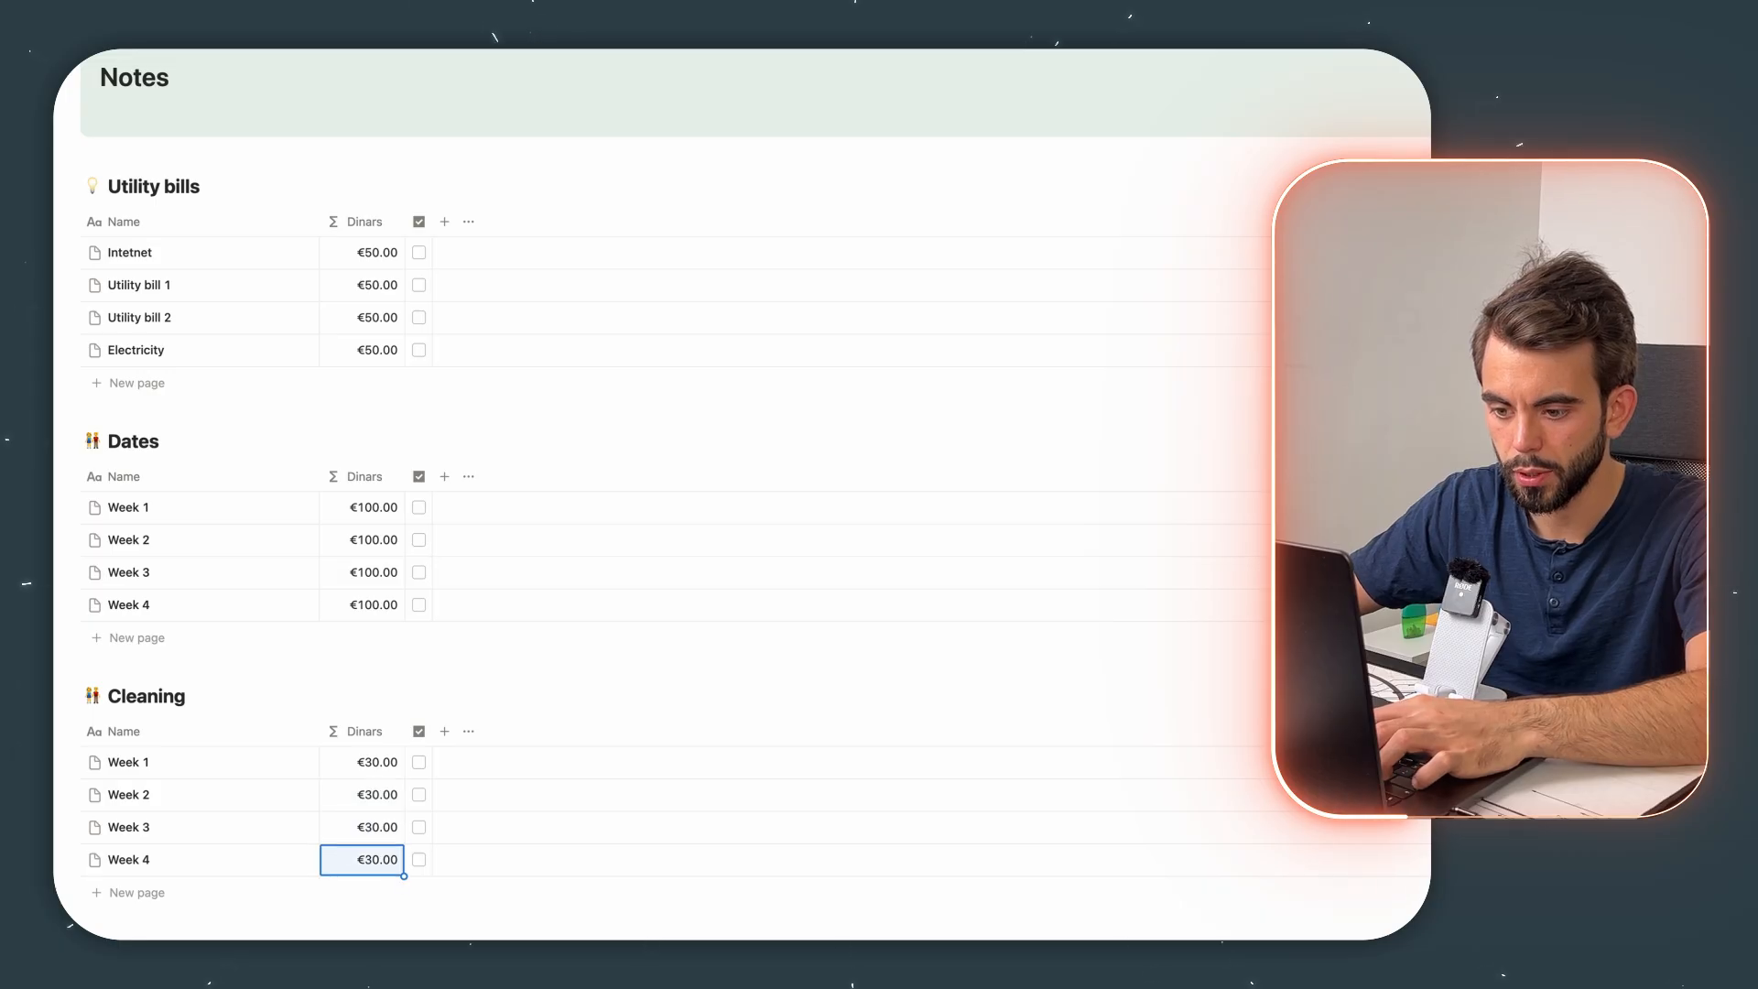
Step: Add a relation column to the Monthly expenses table that links to the Cleaning database, with no limit
{"action": "scroll", "coordinate": [513, 834], "scroll_direction": "up", "scroll_amount": 15}
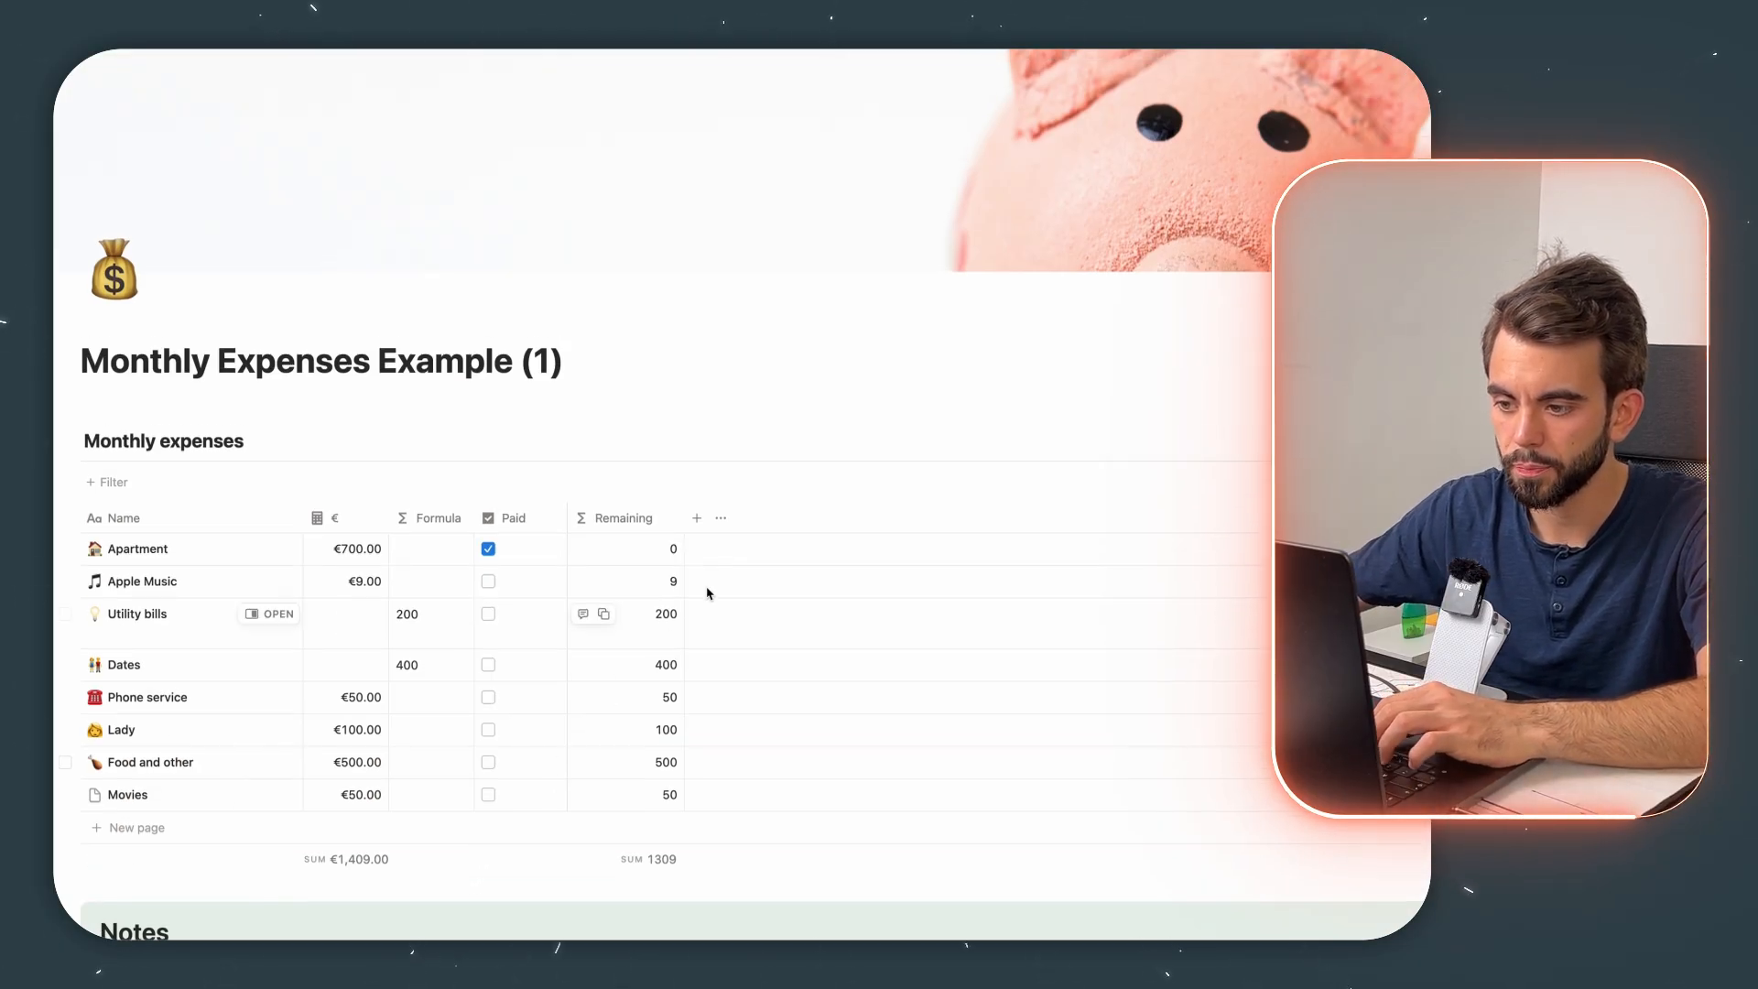
{"action": "left_click", "coordinate": [697, 520]}
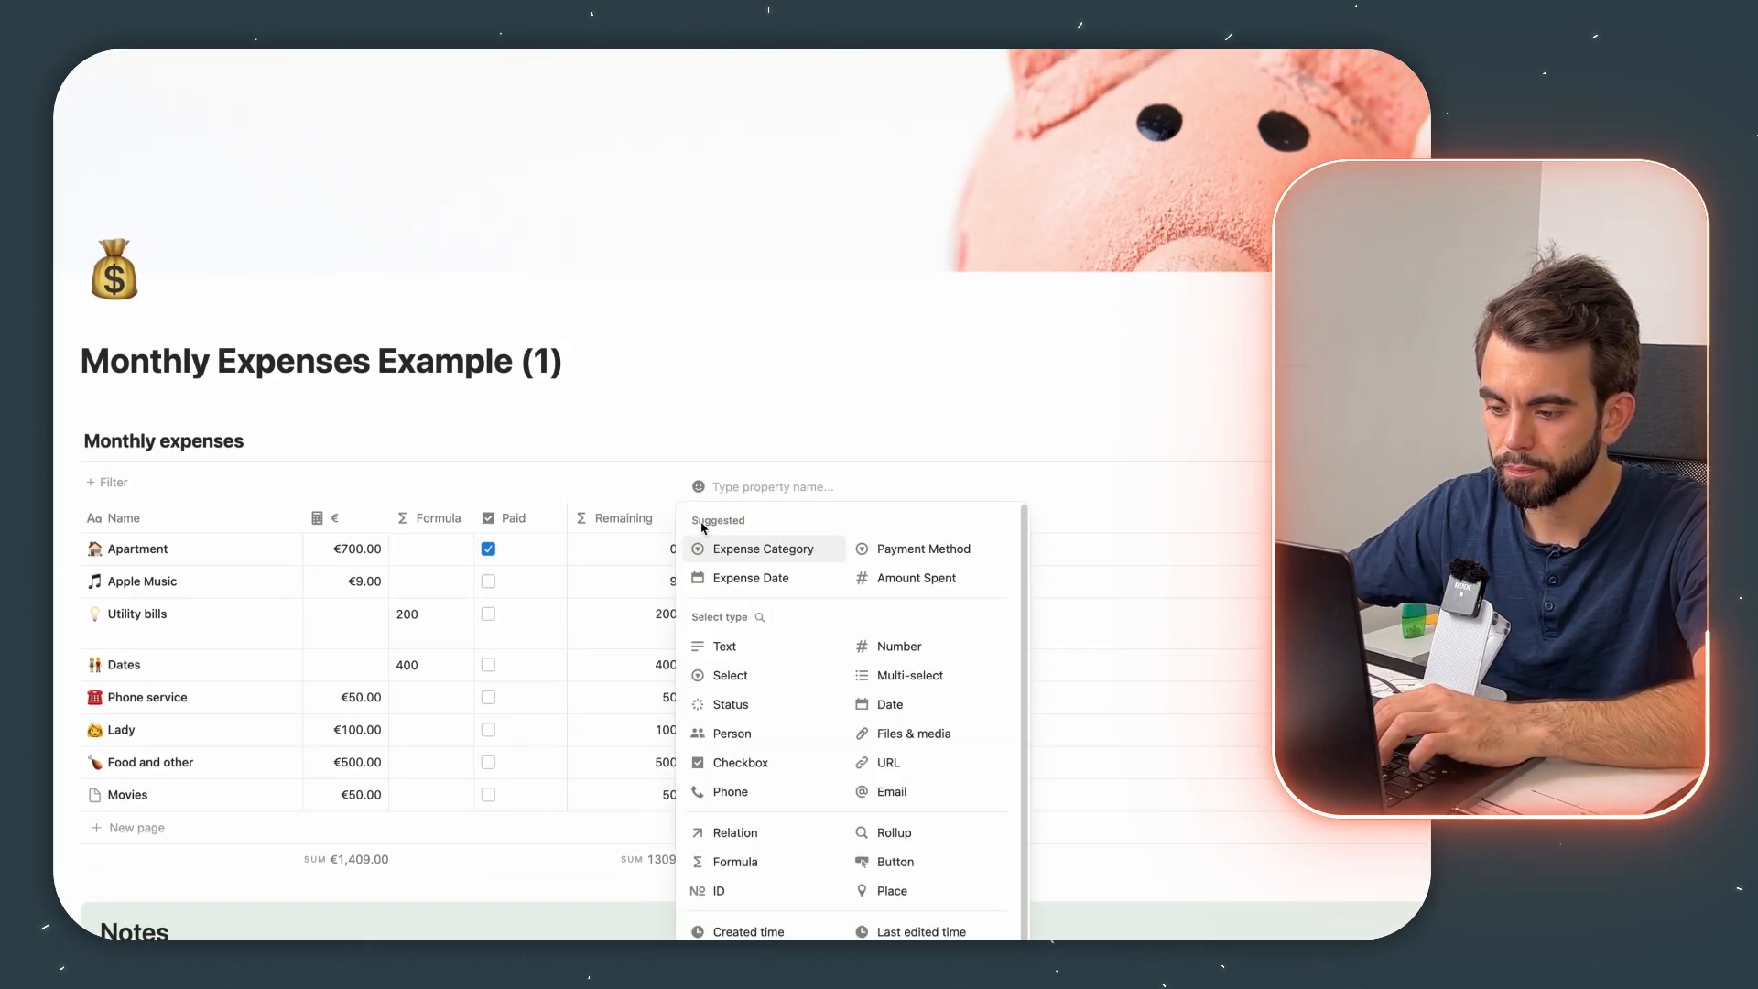
{"action": "left_click", "coordinate": [737, 833]}
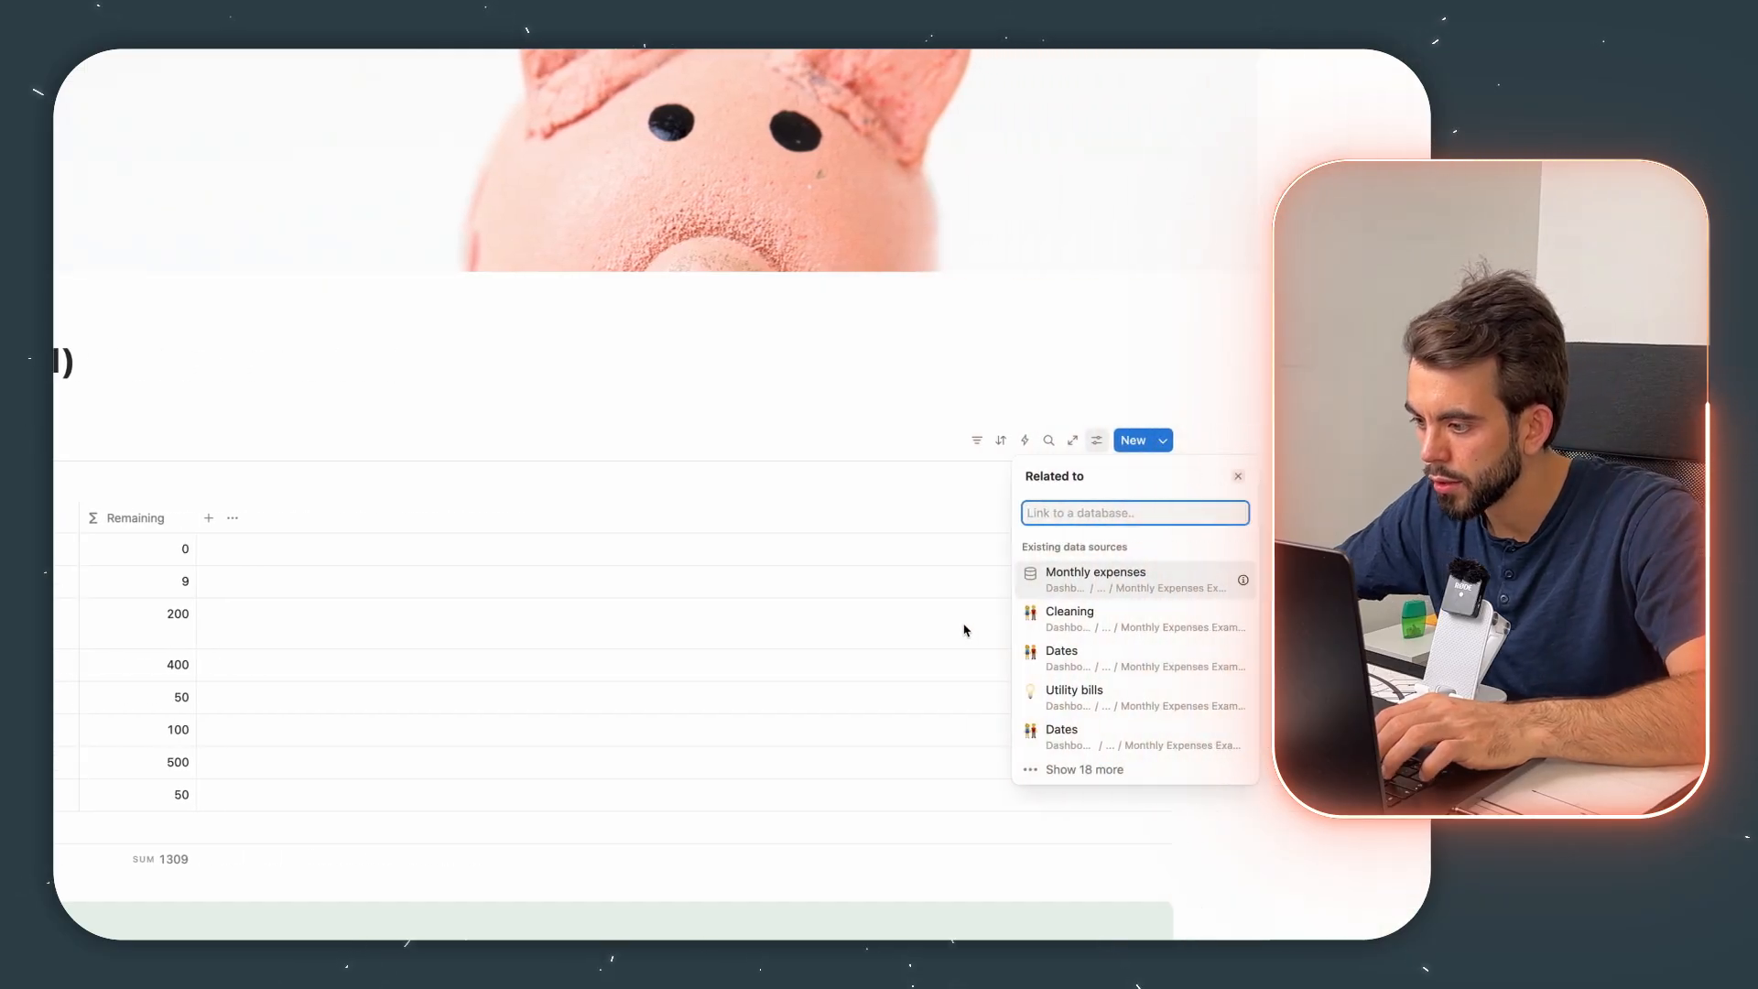
{"action": "left_click", "coordinate": [1040, 616]}
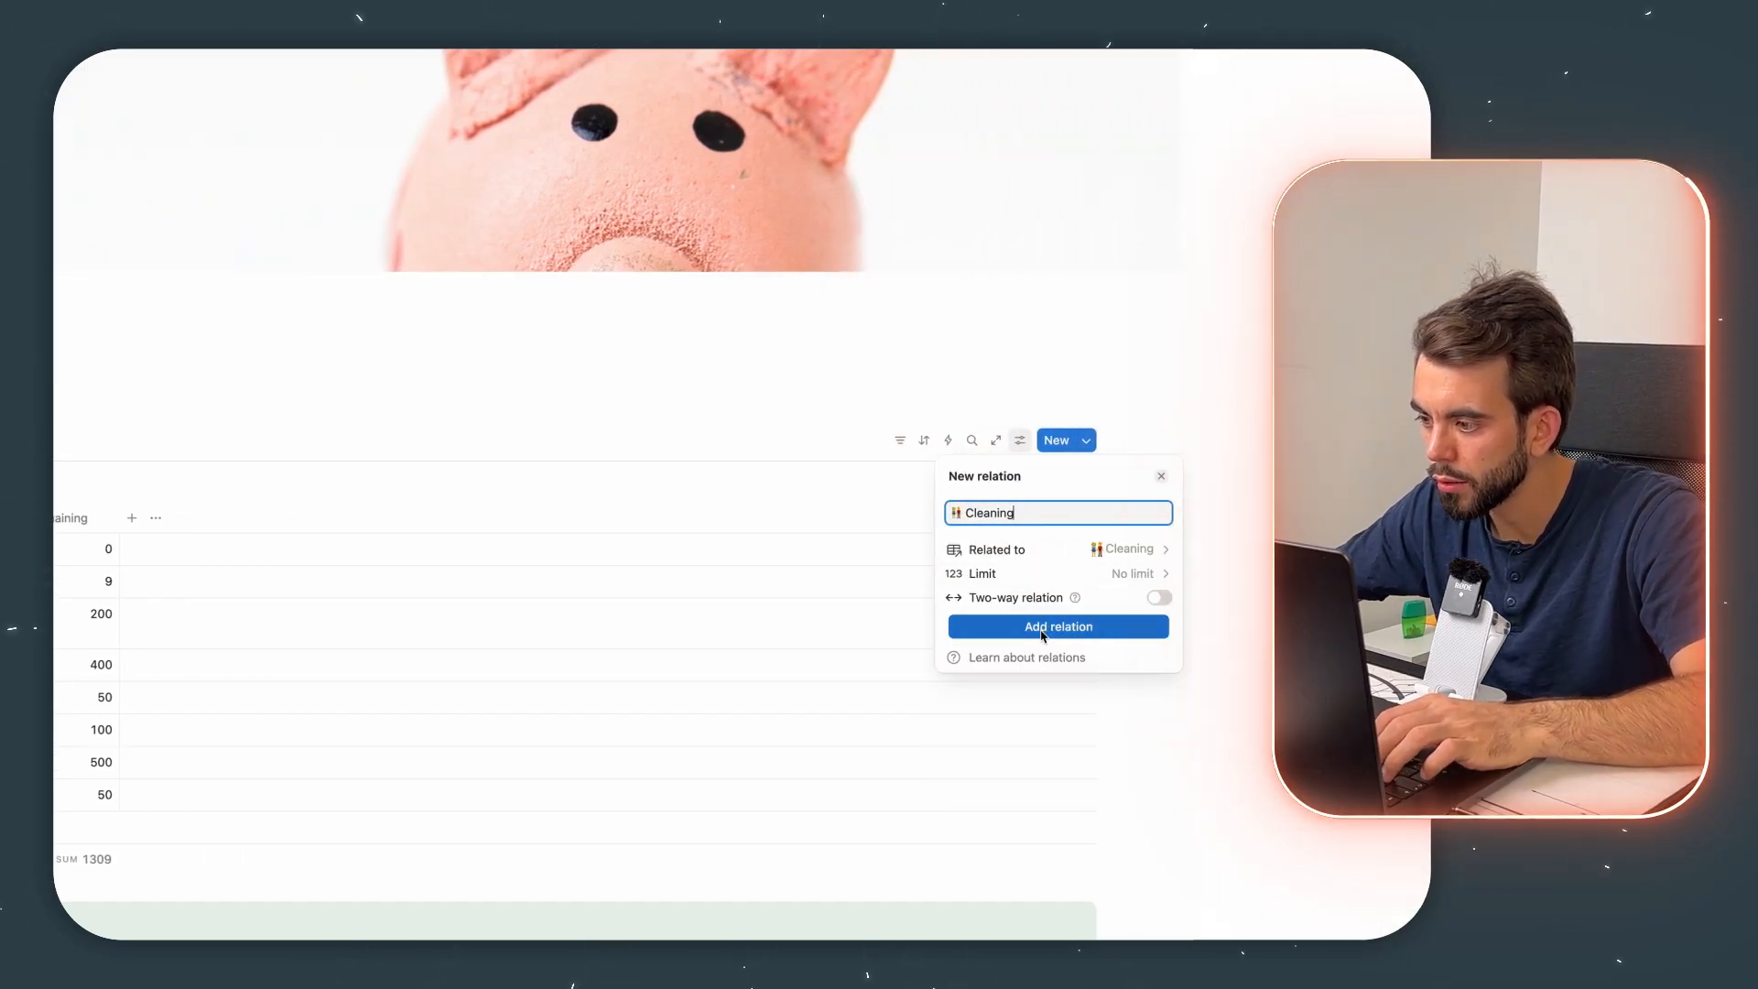
{"action": "left_click", "coordinate": [1042, 630]}
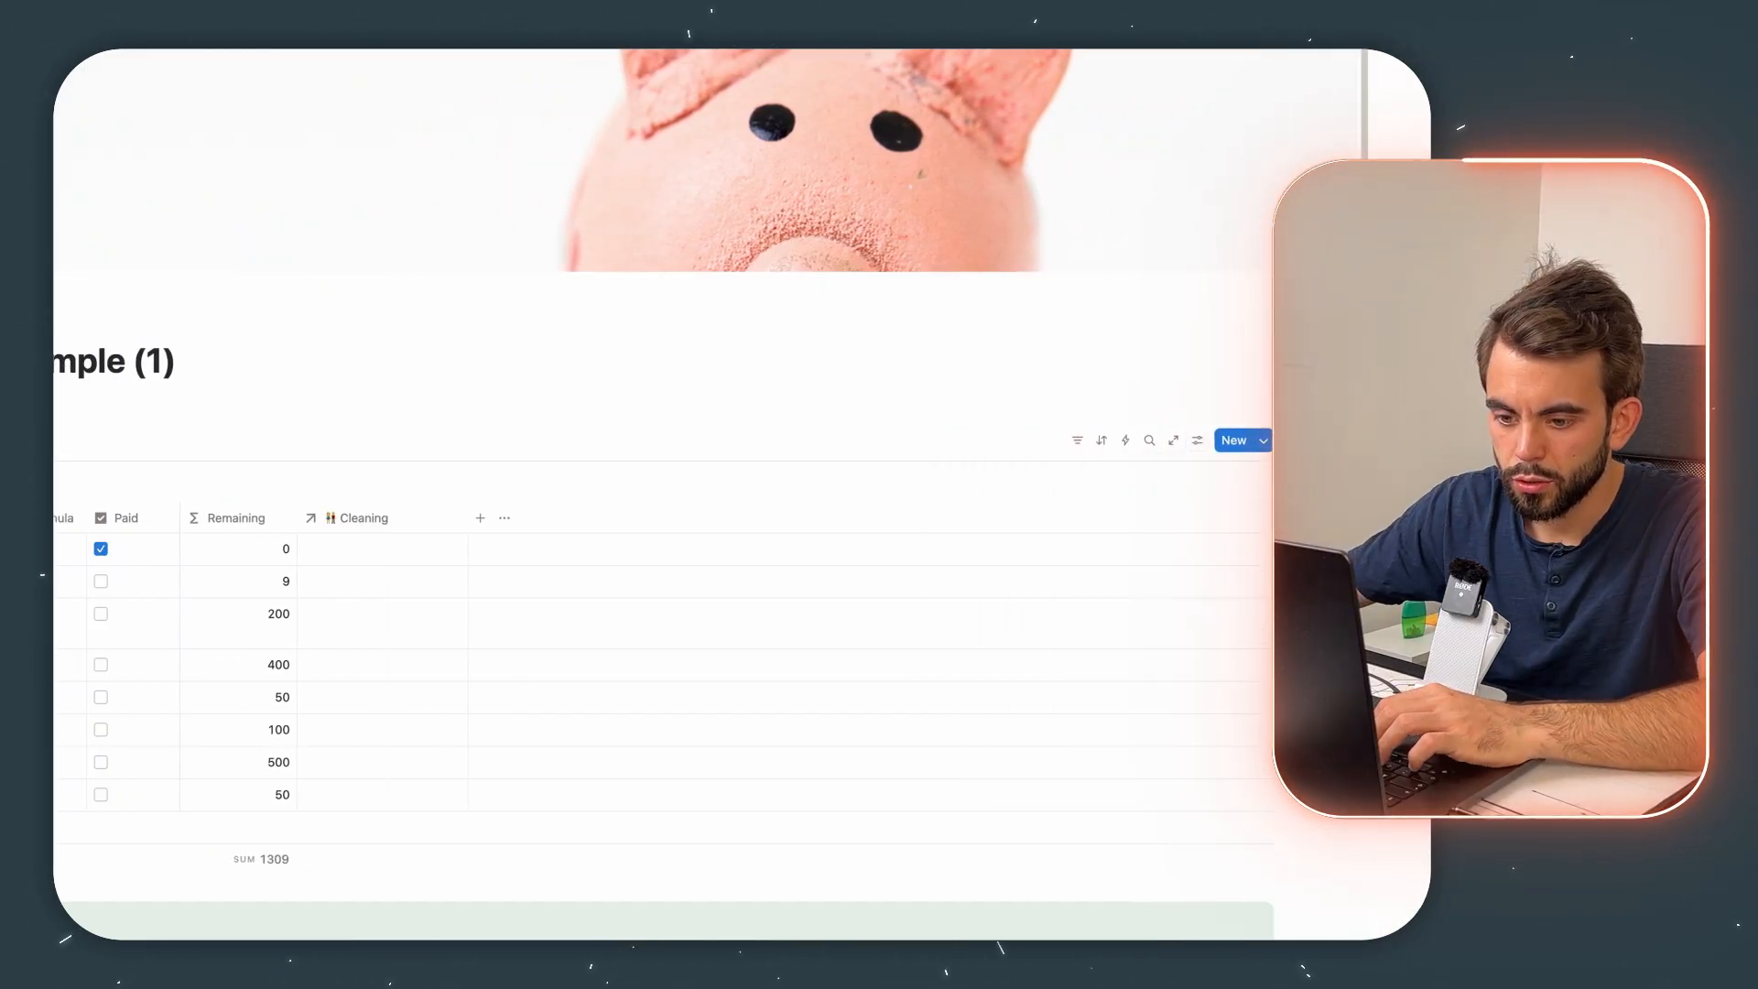
Step: Add a new row to the Monthly expenses table and link Cleaning Weeks 1 to 4 in its Cleaning cell
{"action": "left_click", "coordinate": [86, 831]}
{"action": "left_click", "coordinate": [366, 840]}
{"action": "left_click", "coordinate": [368, 839]}
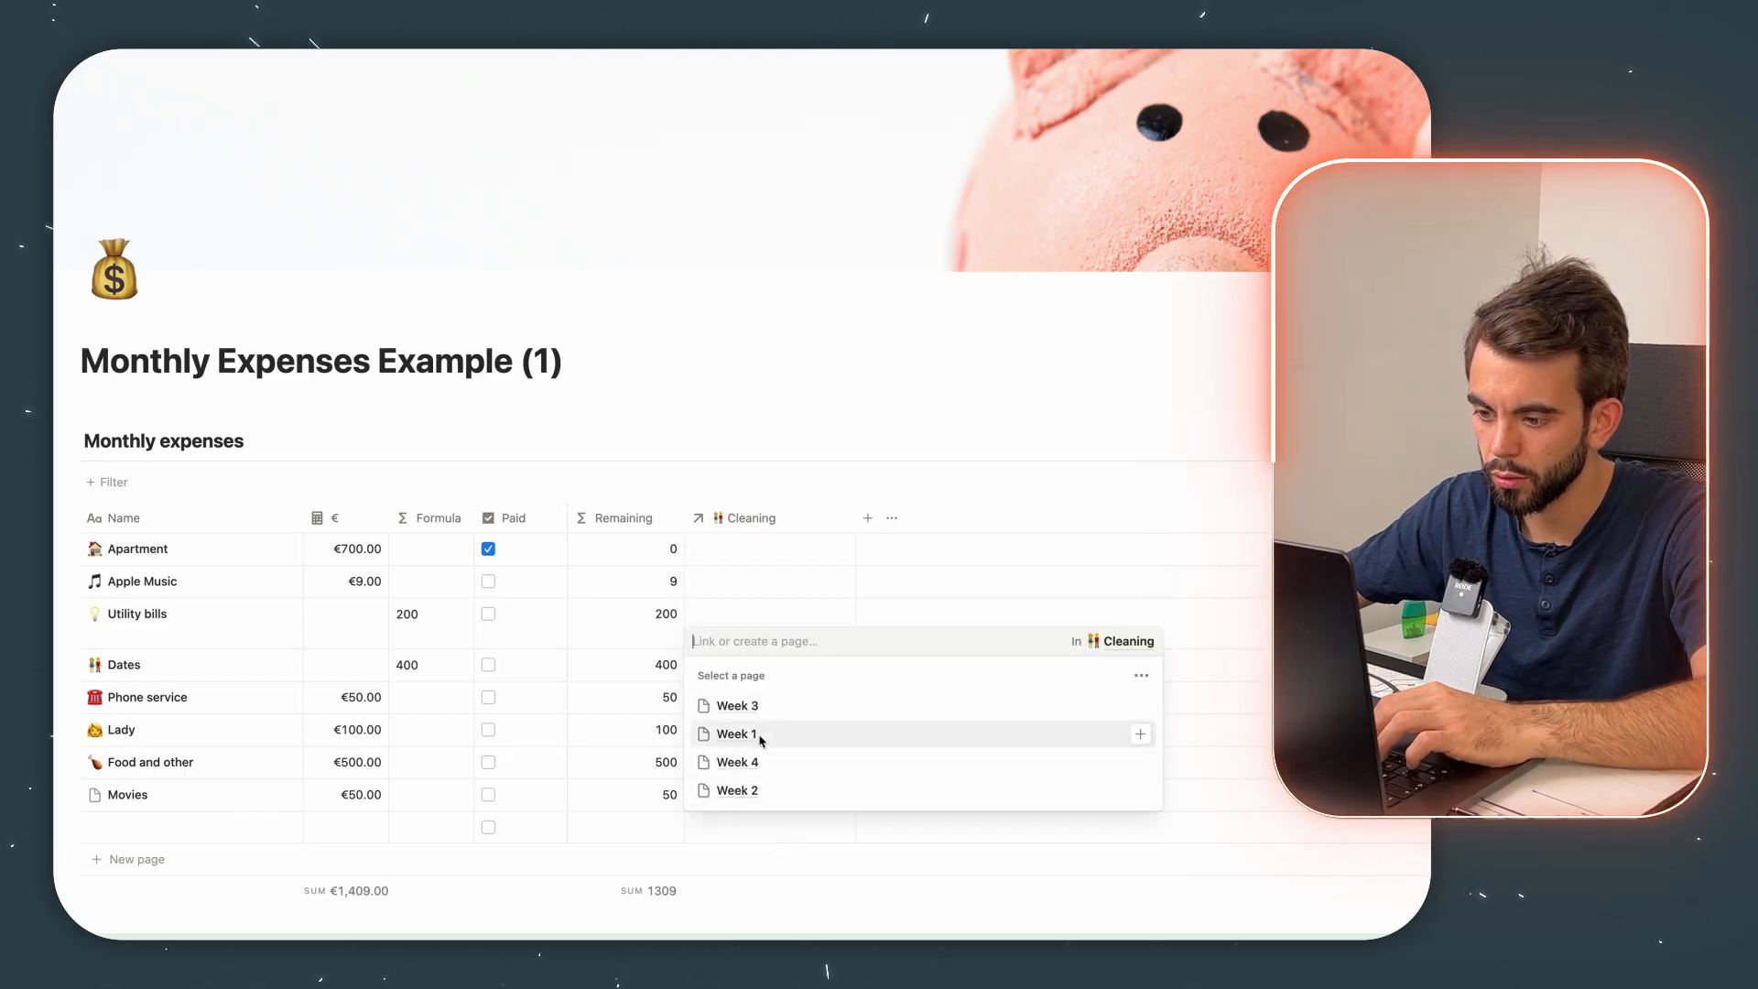
{"action": "left_click", "coordinate": [761, 736]}
{"action": "left_click", "coordinate": [756, 731]}
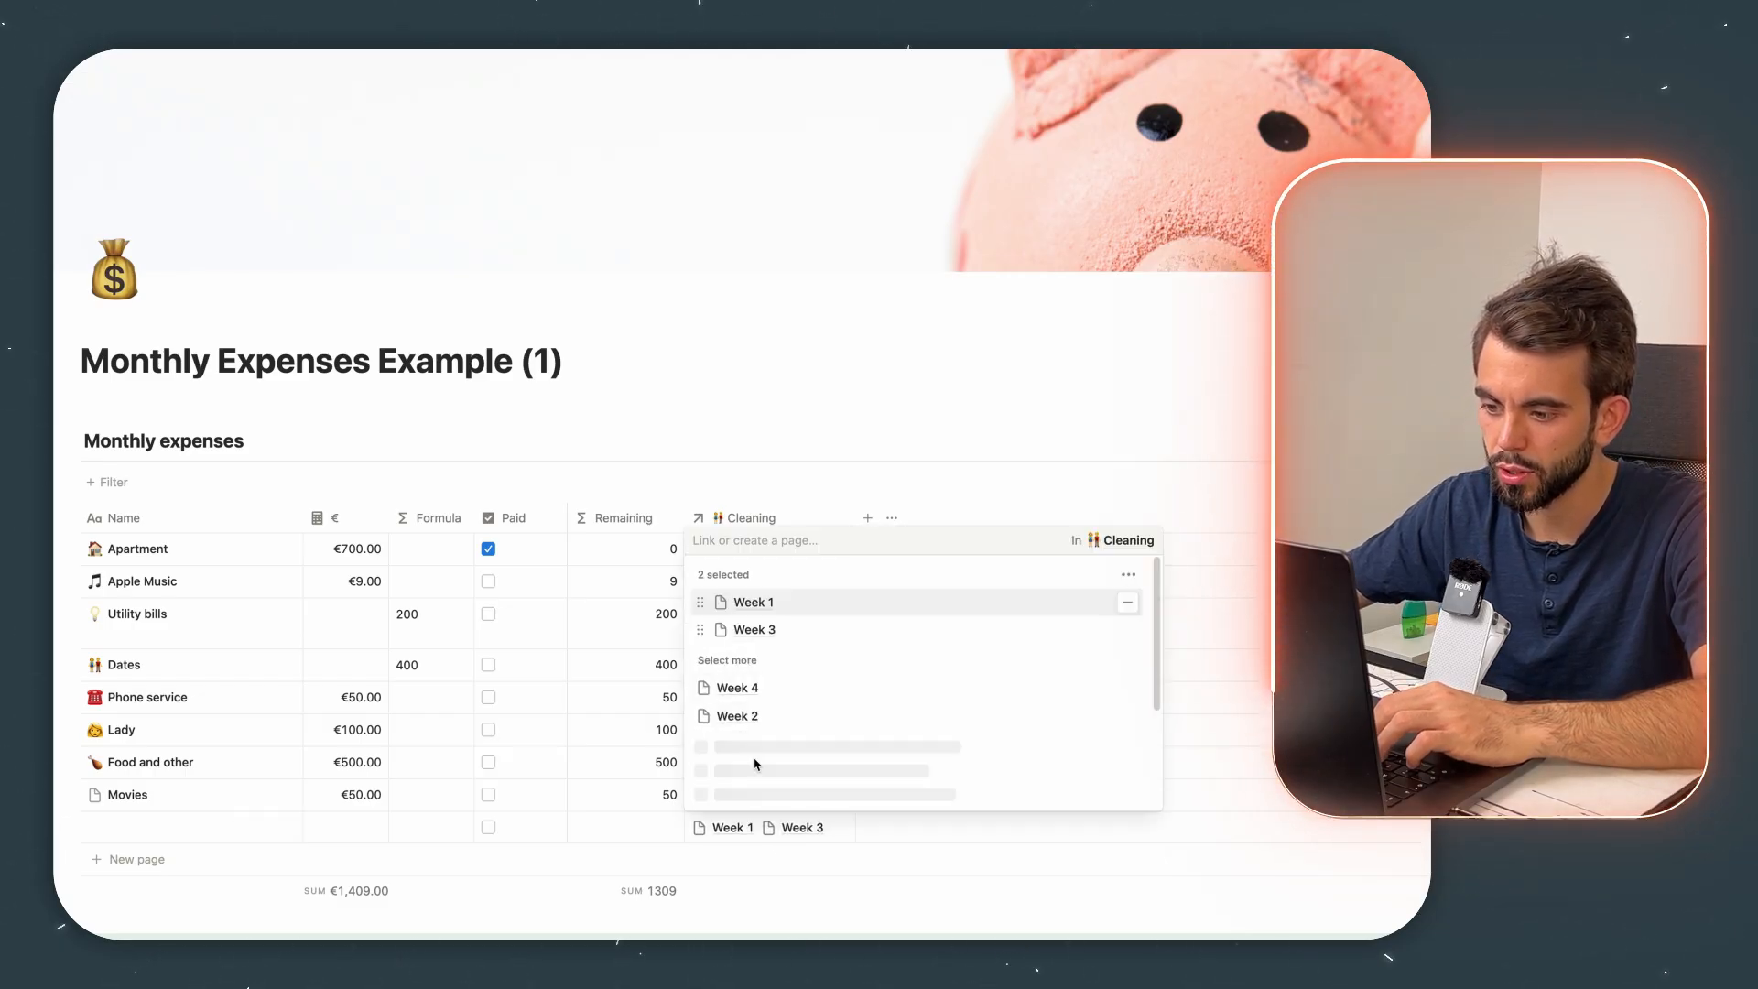
{"action": "key", "text": "Escape"}
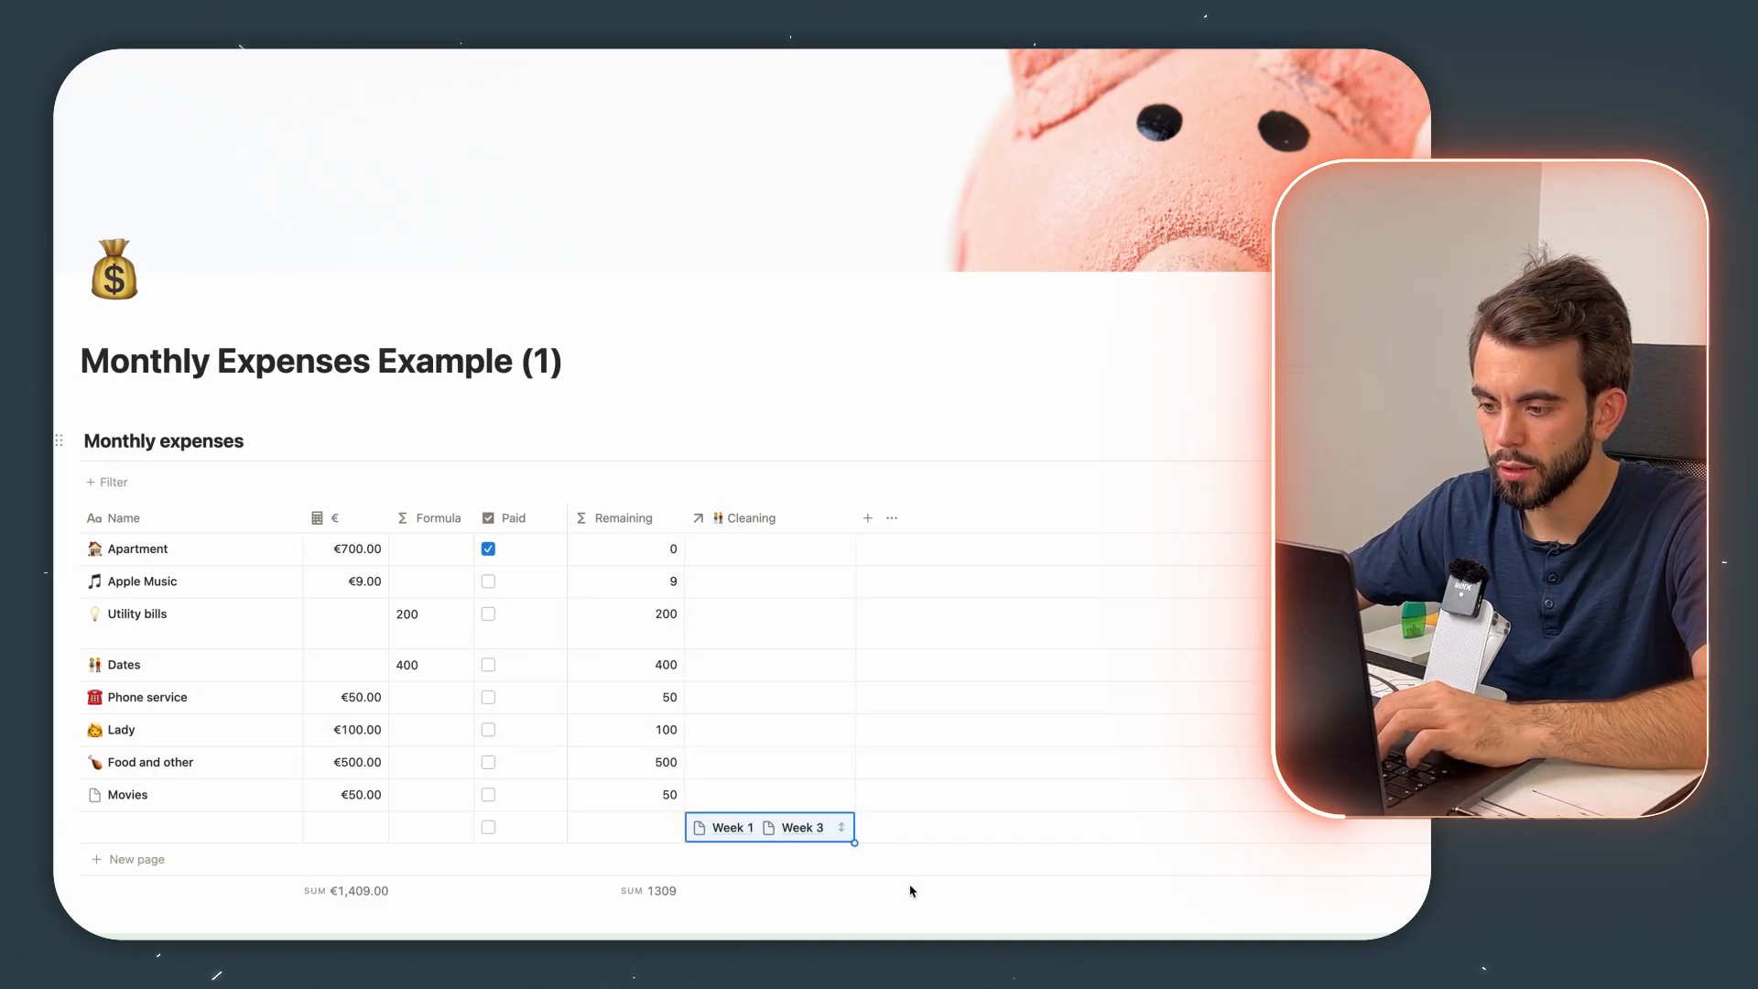
Step: Add a Rollup column that calculates the sum of the Dinars property through the Cleaning relation
{"action": "left_click", "coordinate": [867, 518]}
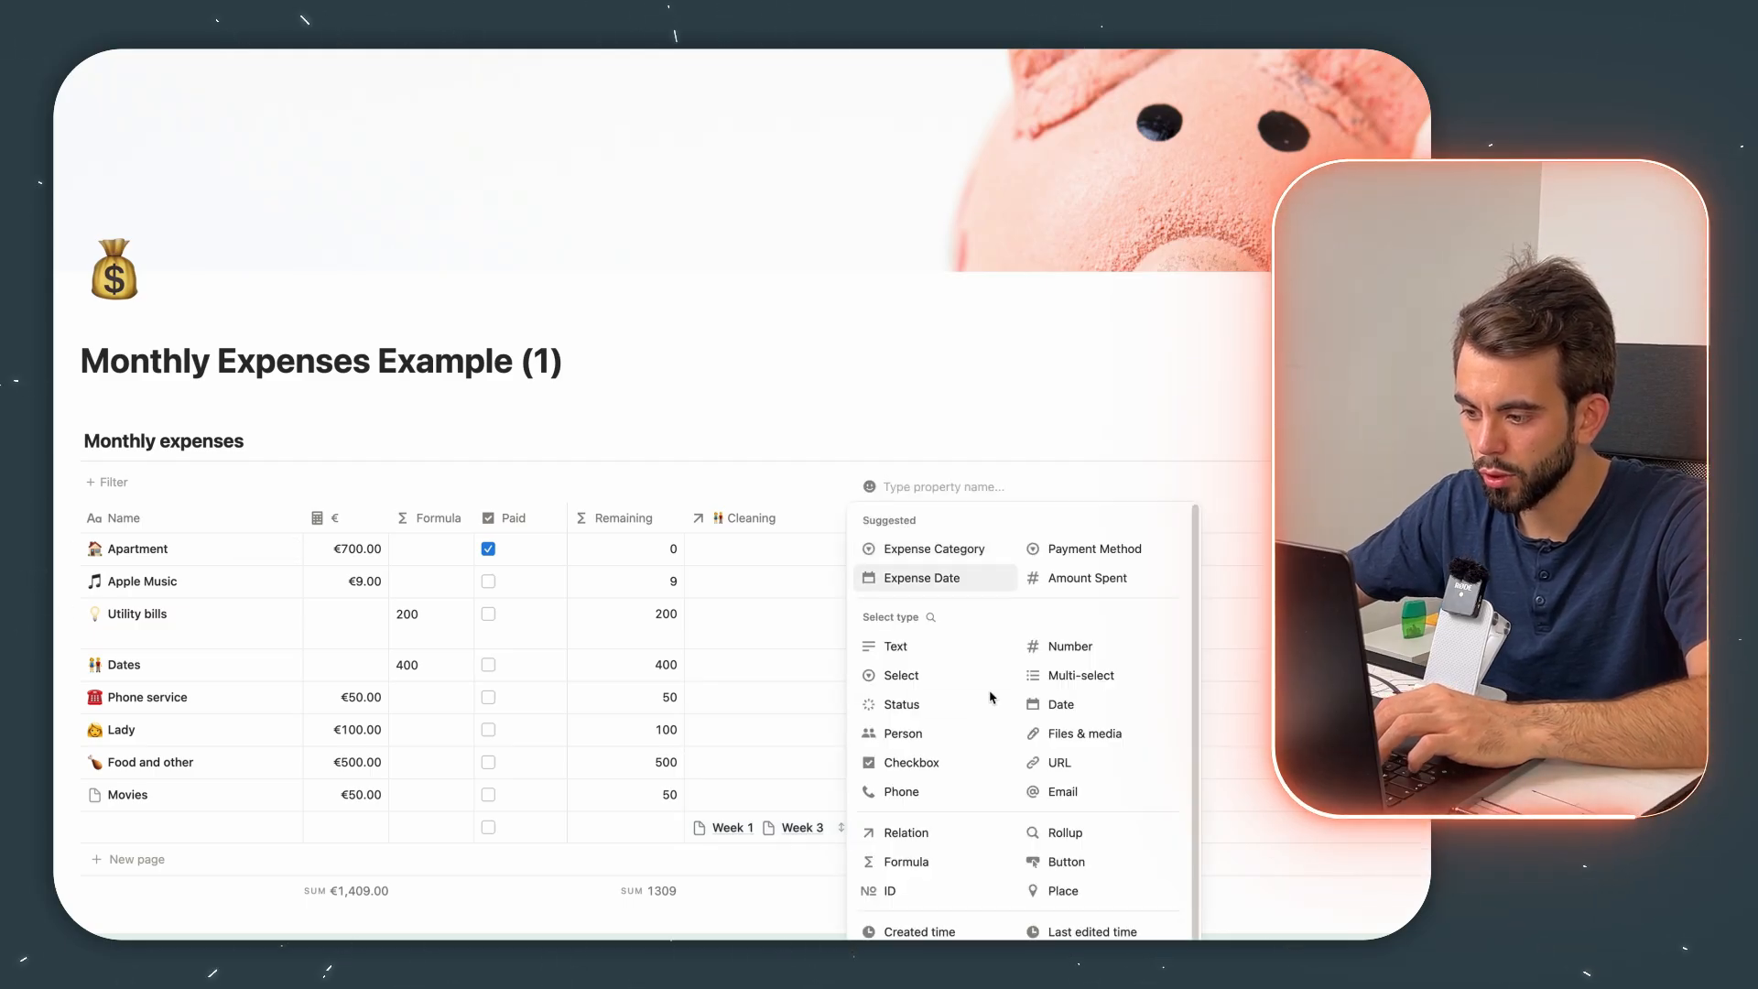
{"action": "left_click", "coordinate": [1062, 832]}
{"action": "left_click", "coordinate": [970, 705]}
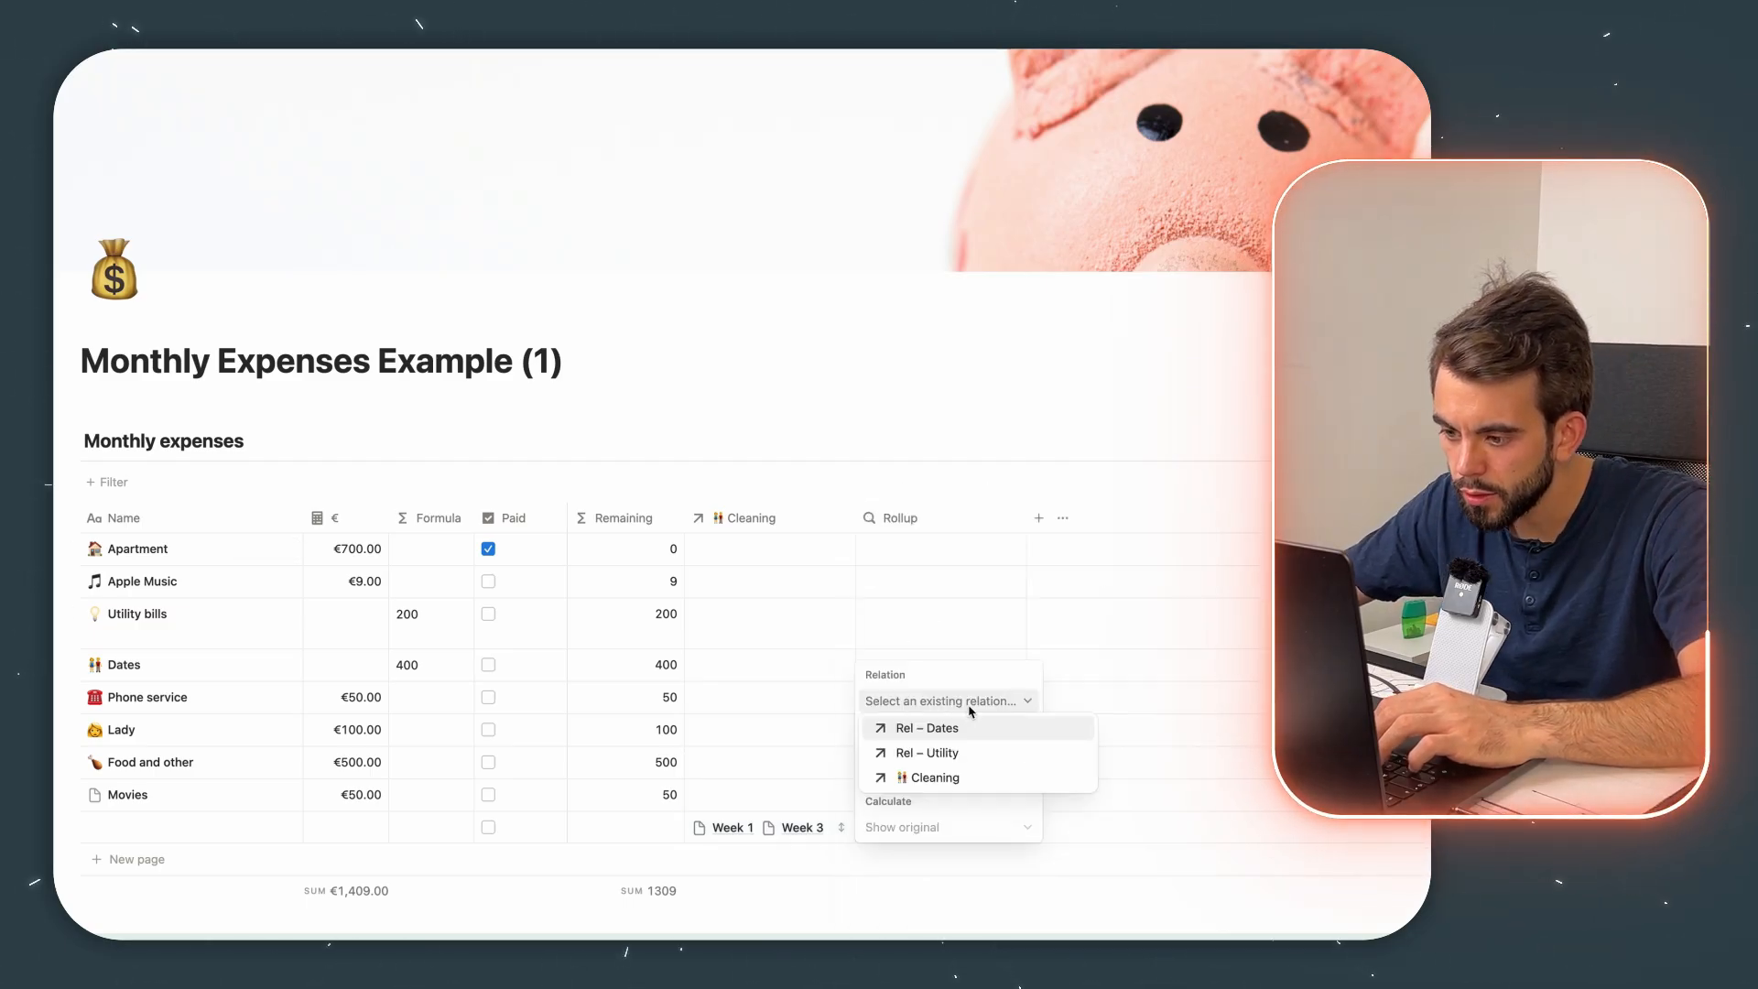
{"action": "left_click", "coordinate": [970, 778]}
{"action": "left_click", "coordinate": [970, 774]}
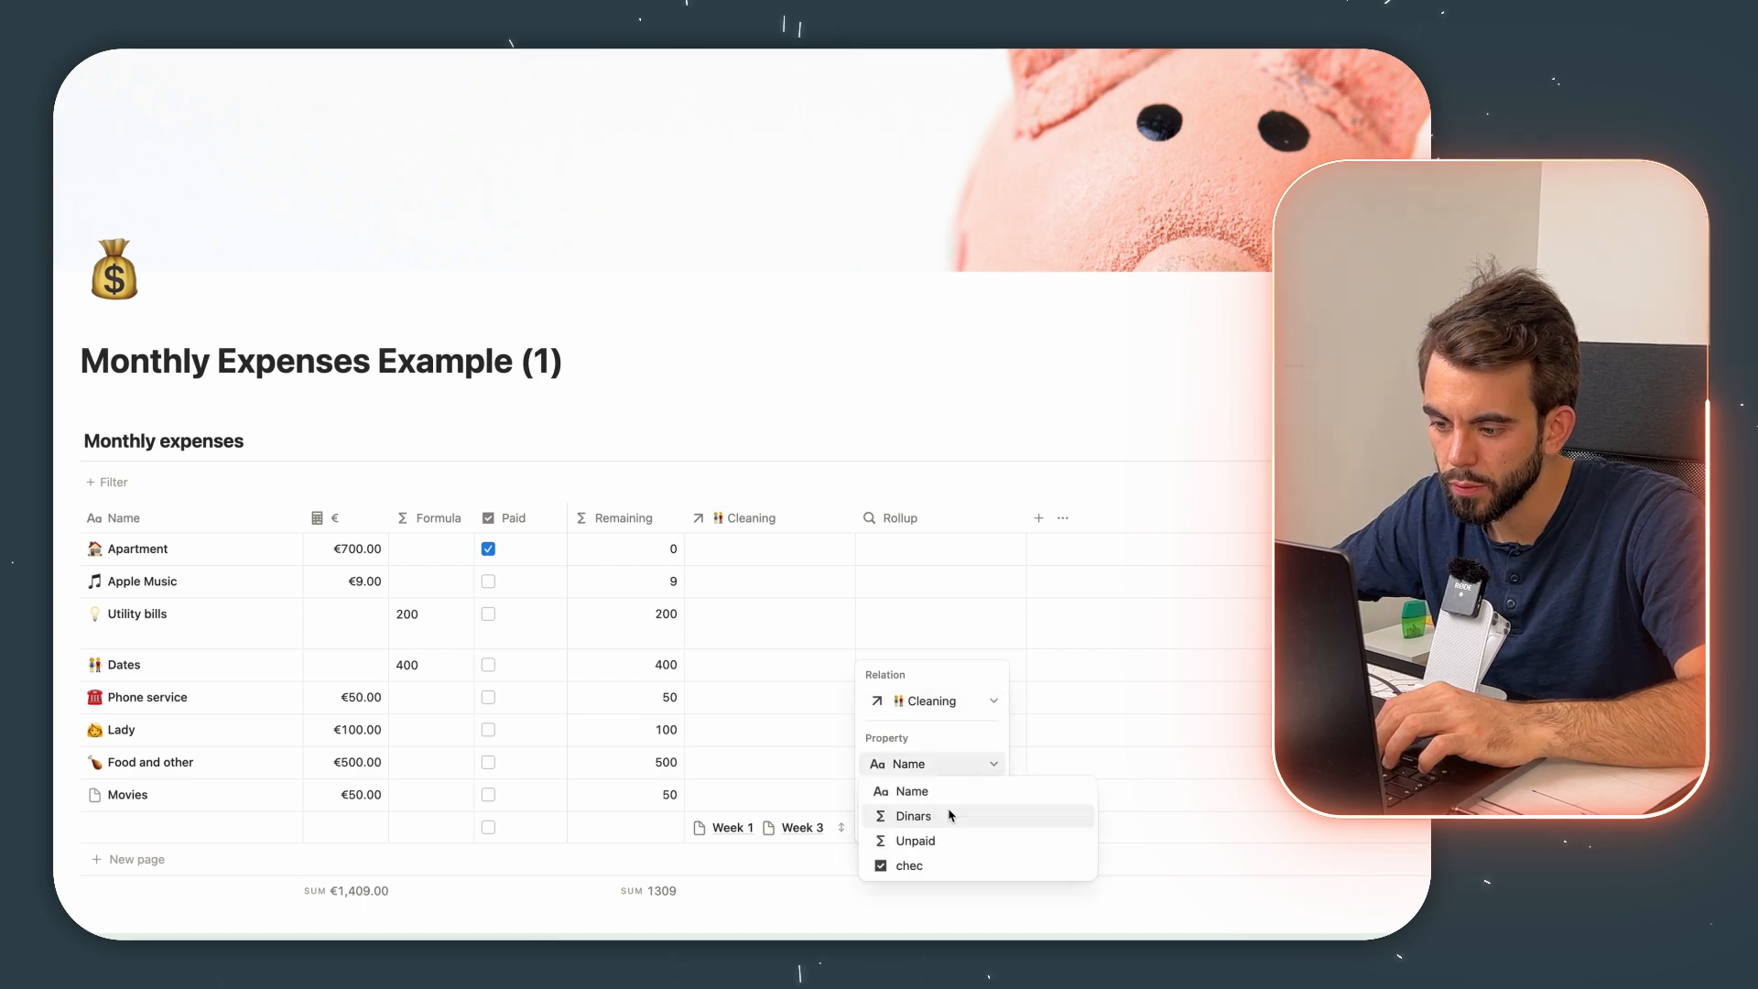
{"action": "left_click", "coordinate": [950, 812]}
{"action": "left_click", "coordinate": [952, 826]}
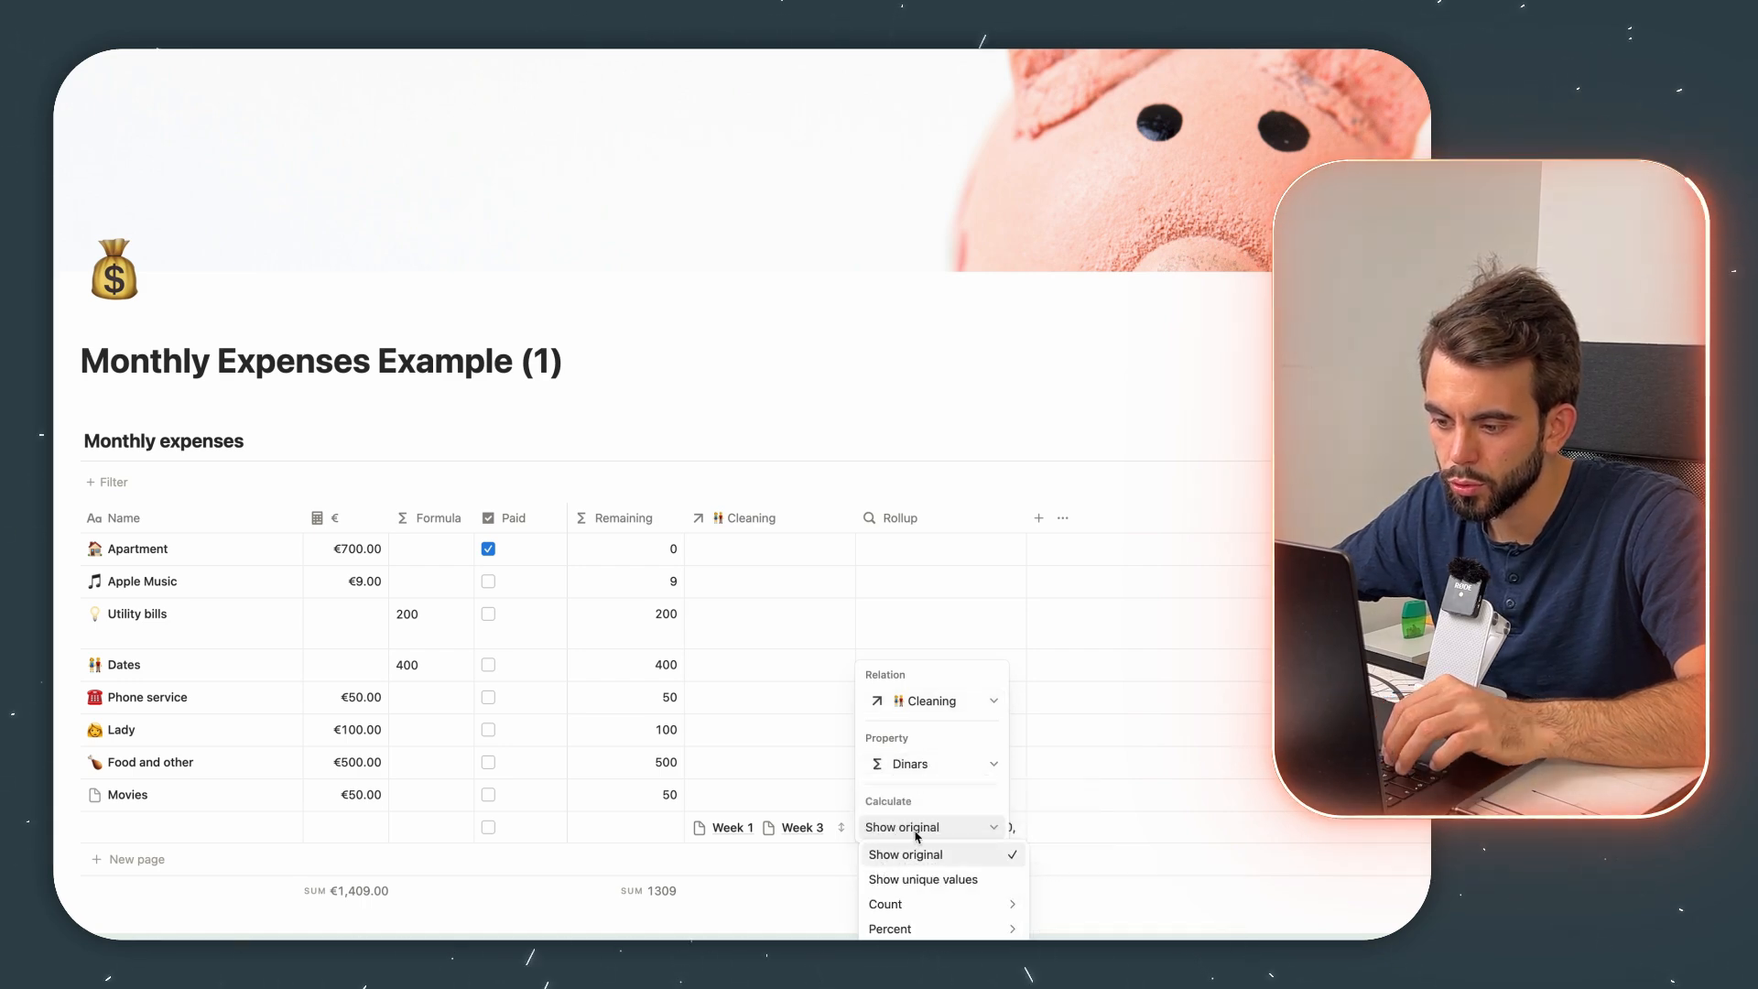
{"action": "left_click", "coordinate": [1050, 880]}
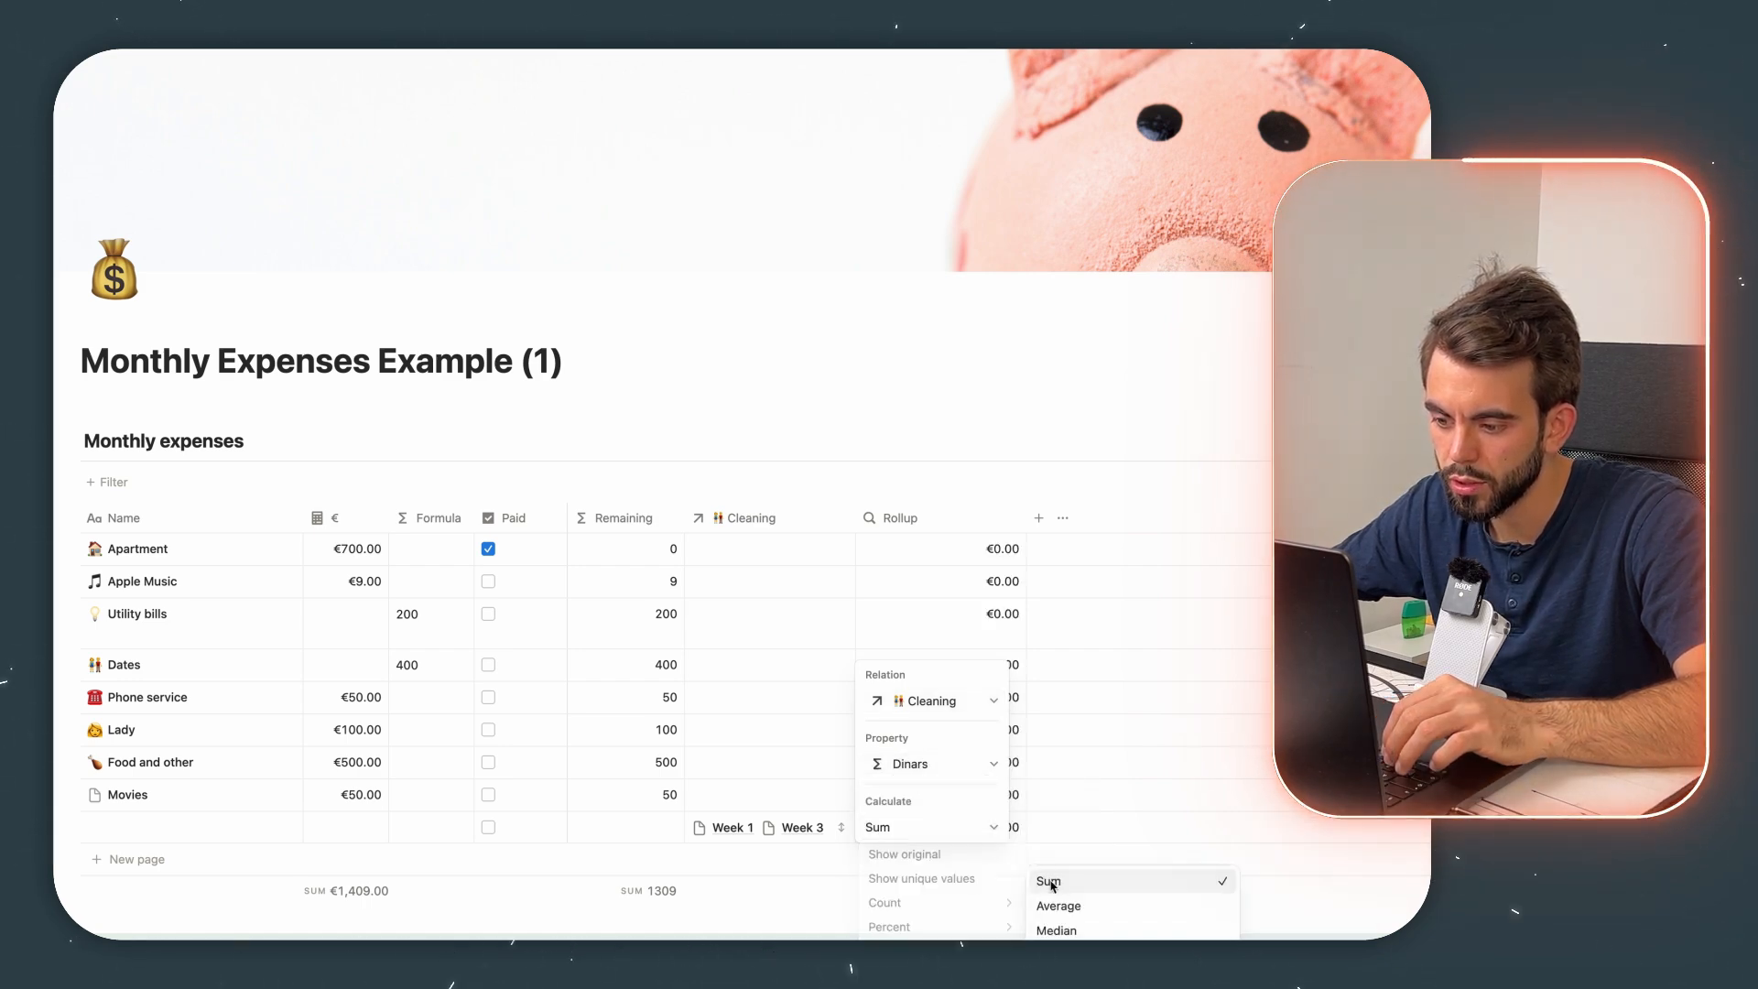
{"action": "key", "text": "Escape"}
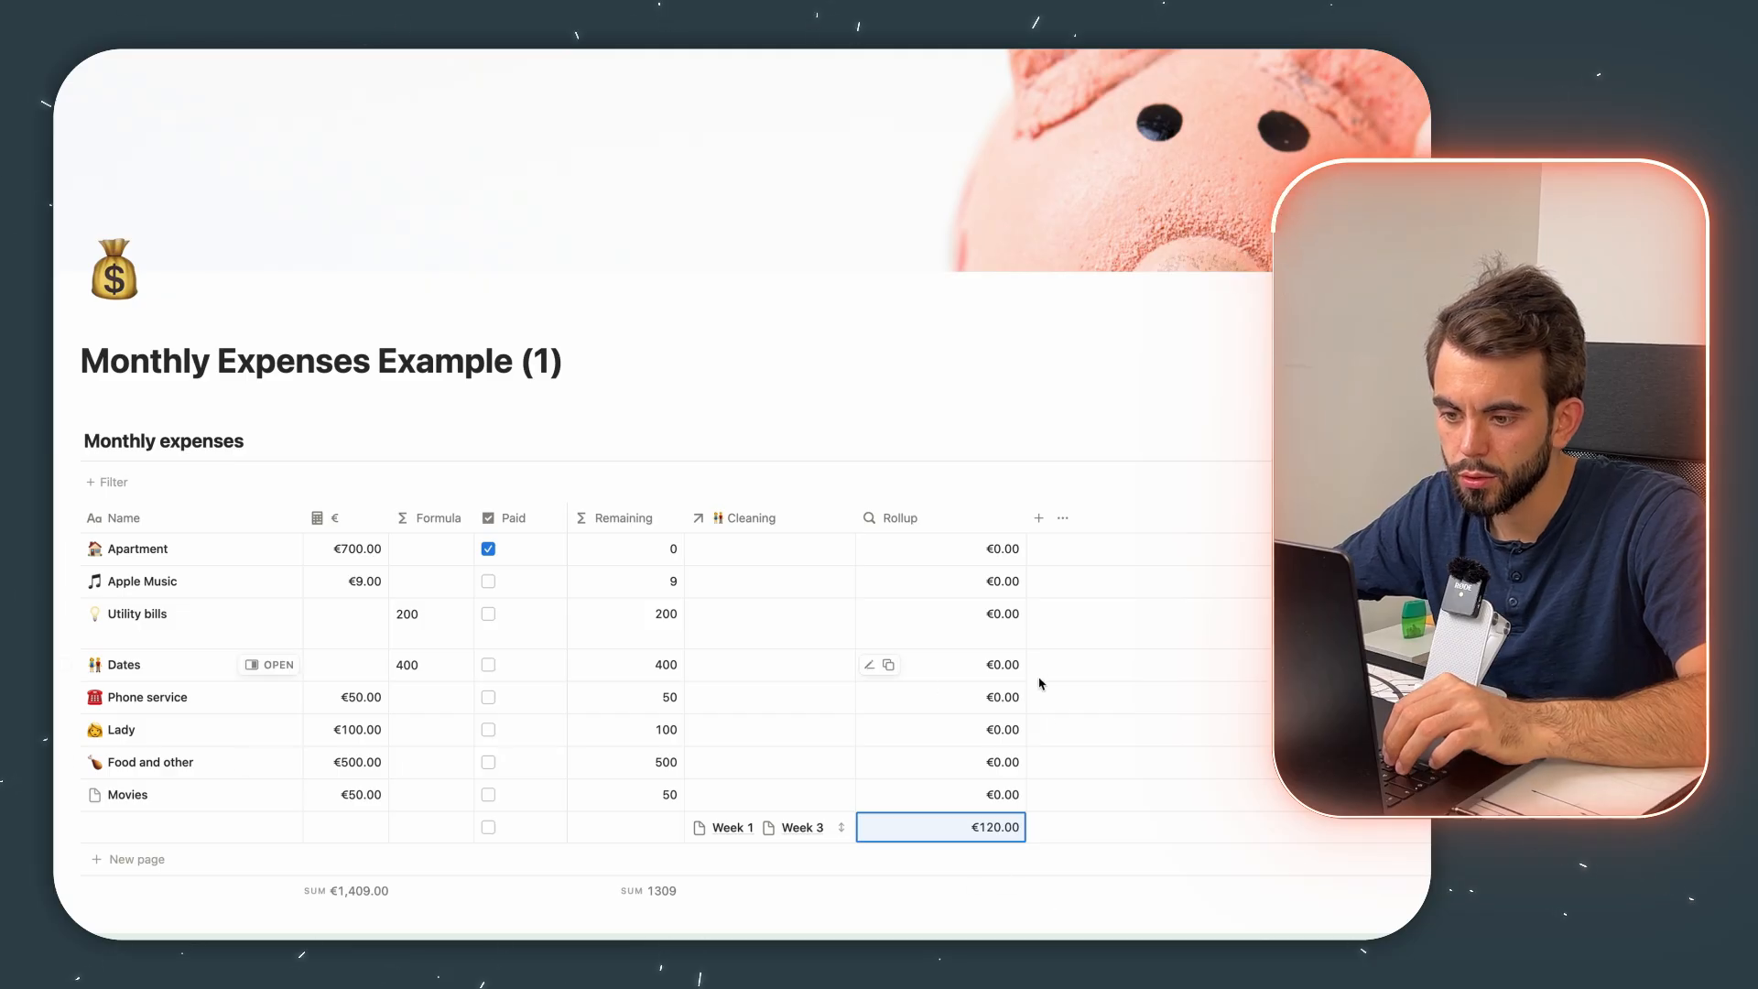
Step: Copy the entire formula from the Formula column of the Monthly expenses table
{"action": "left_click", "coordinate": [443, 828]}
{"action": "key", "text": "ctrl+a"}
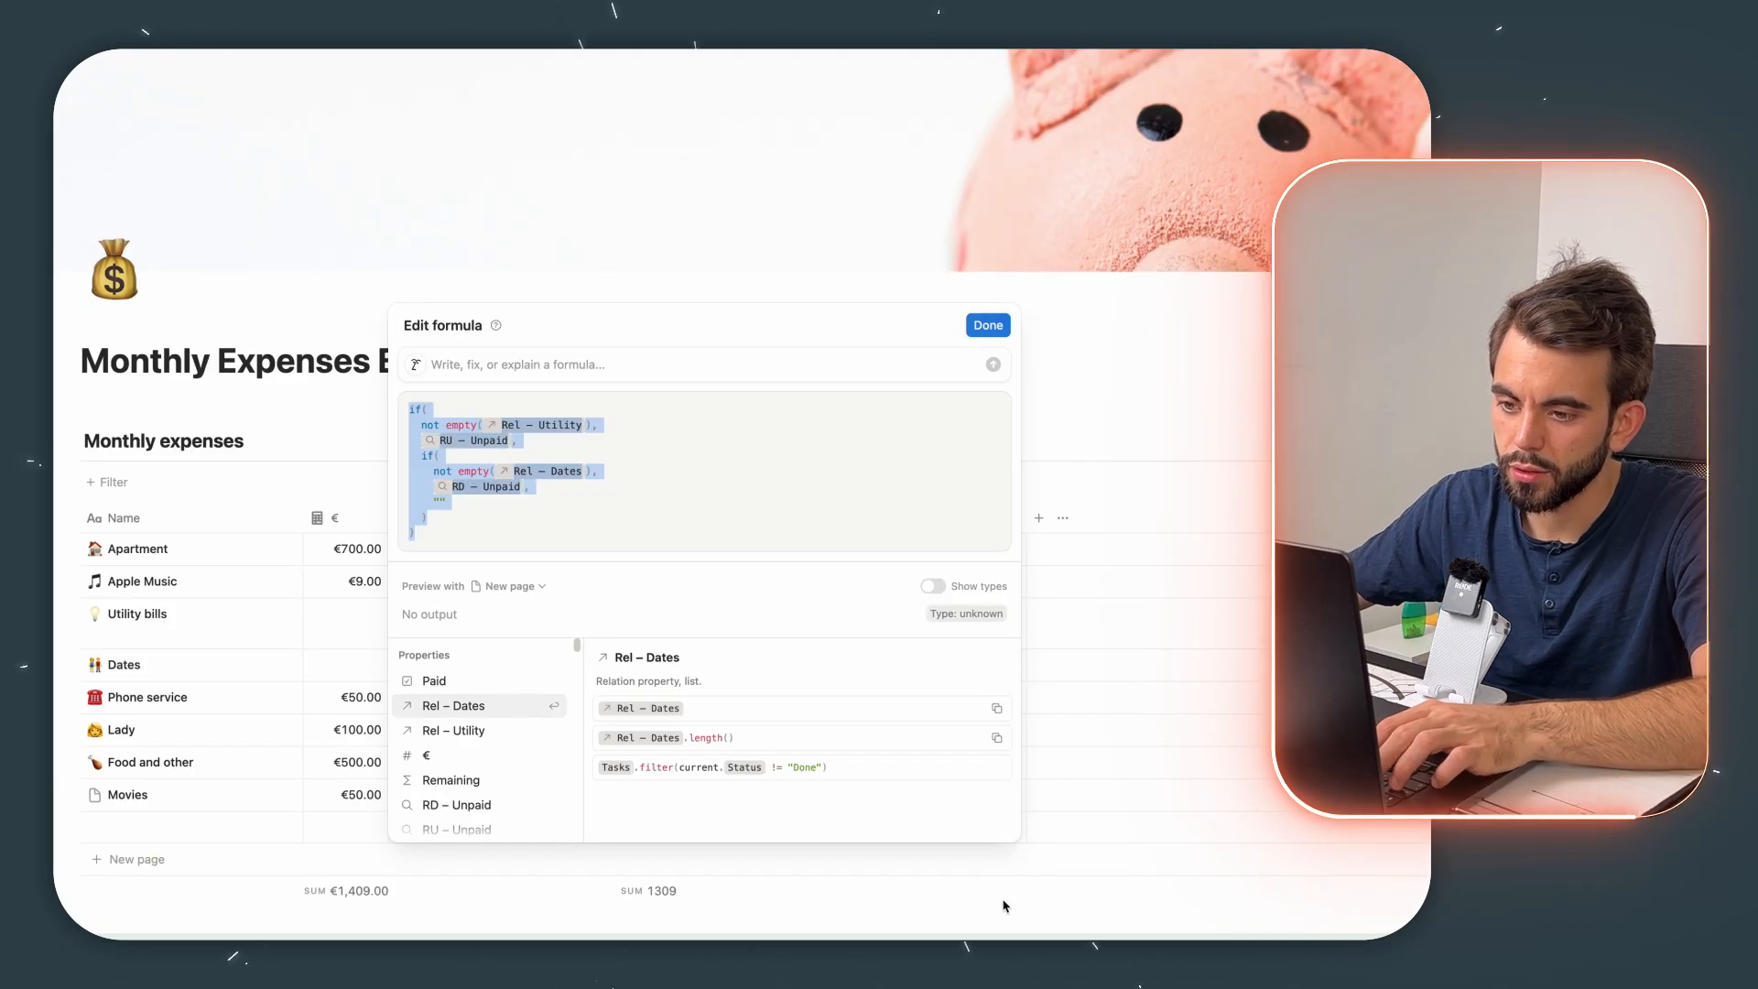
{"action": "left_click", "coordinate": [1059, 918]}
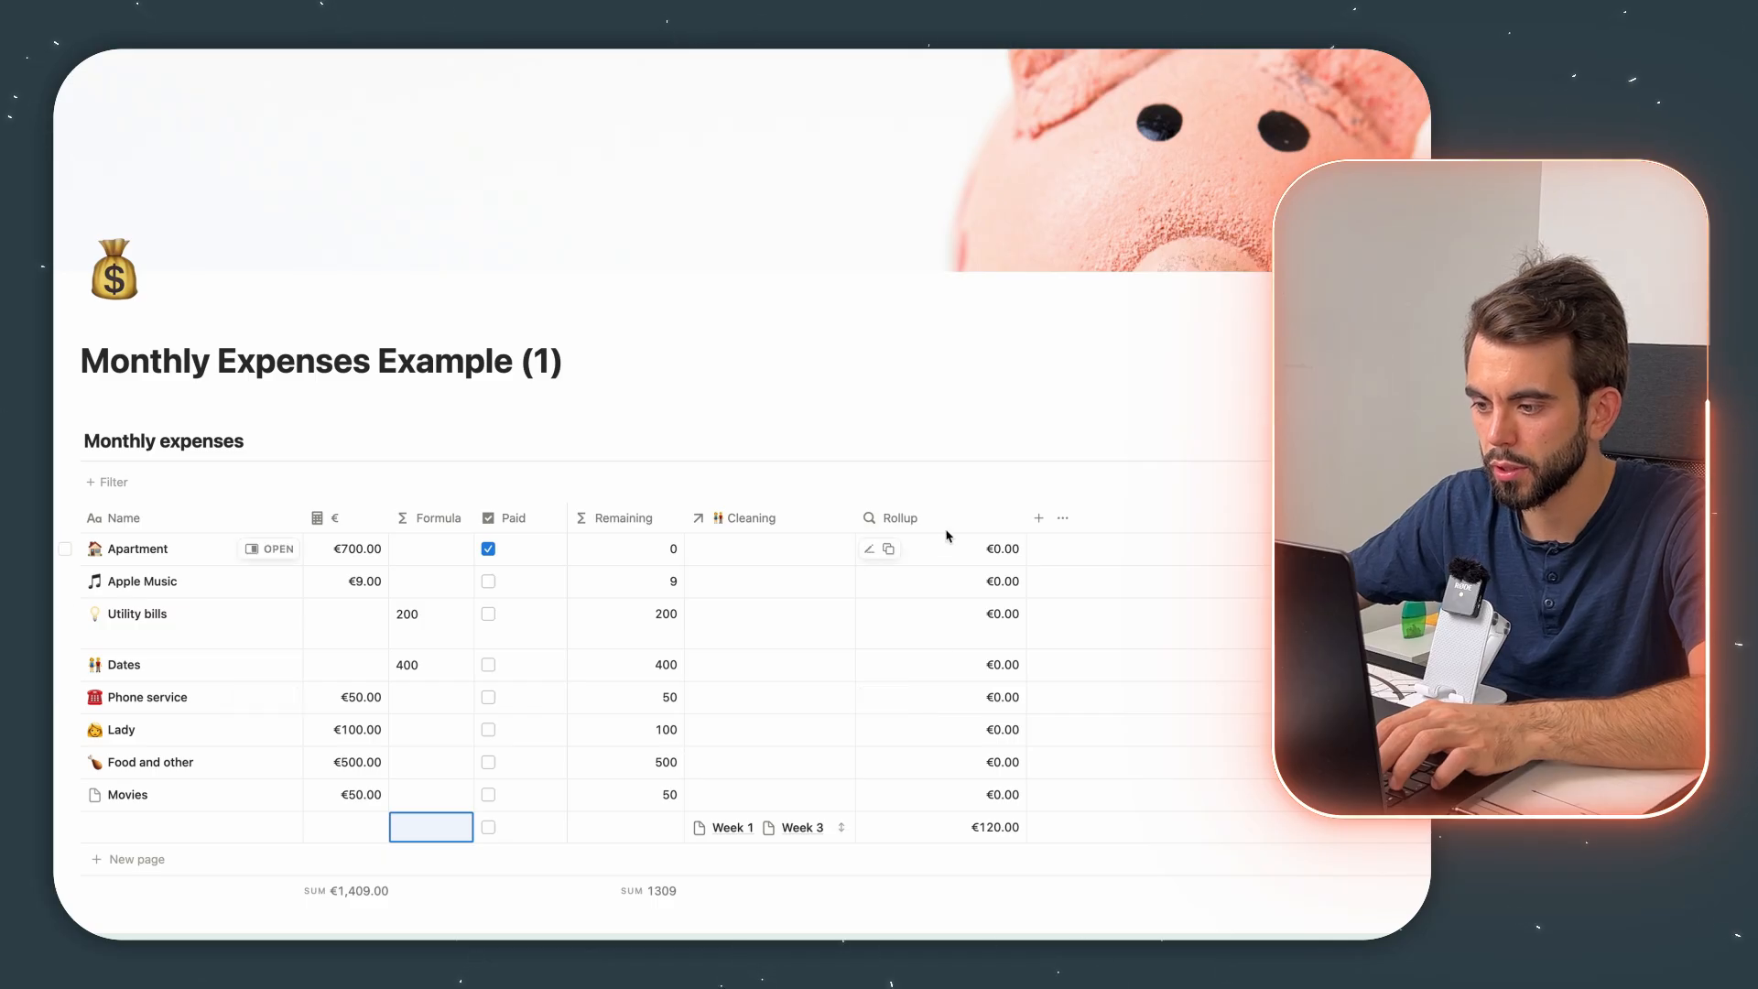
{"action": "left_click", "coordinate": [773, 520]}
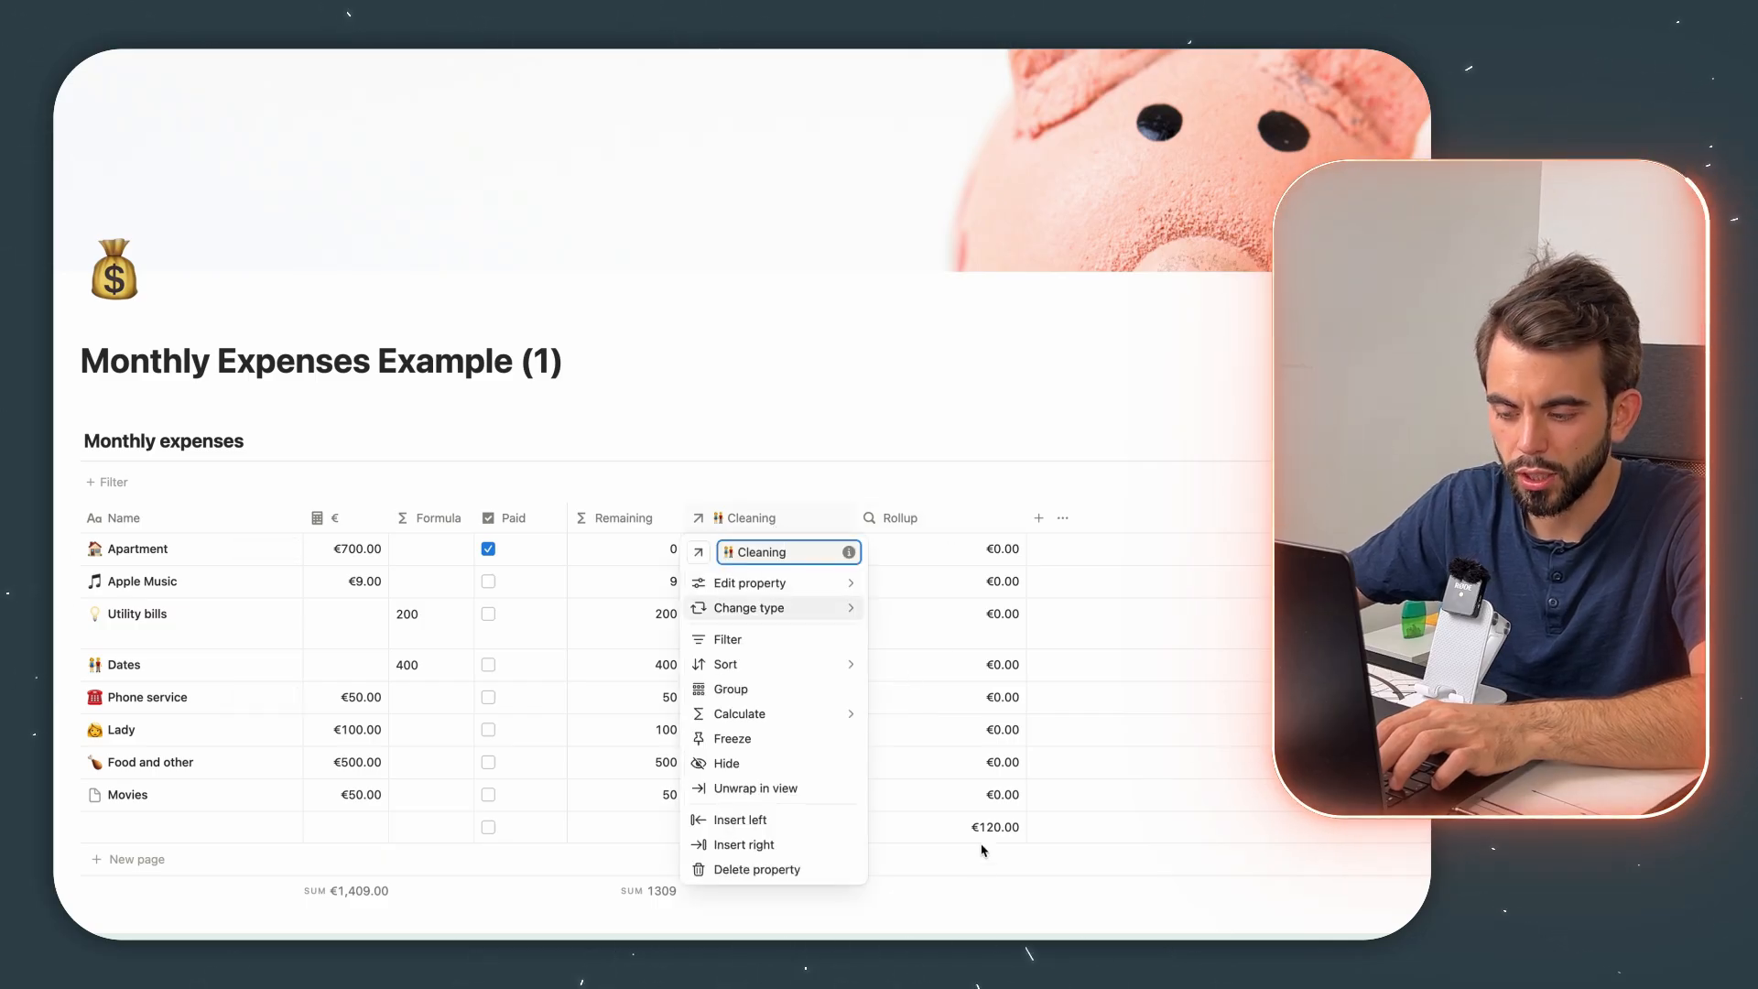
{"action": "left_click", "coordinate": [993, 887]}
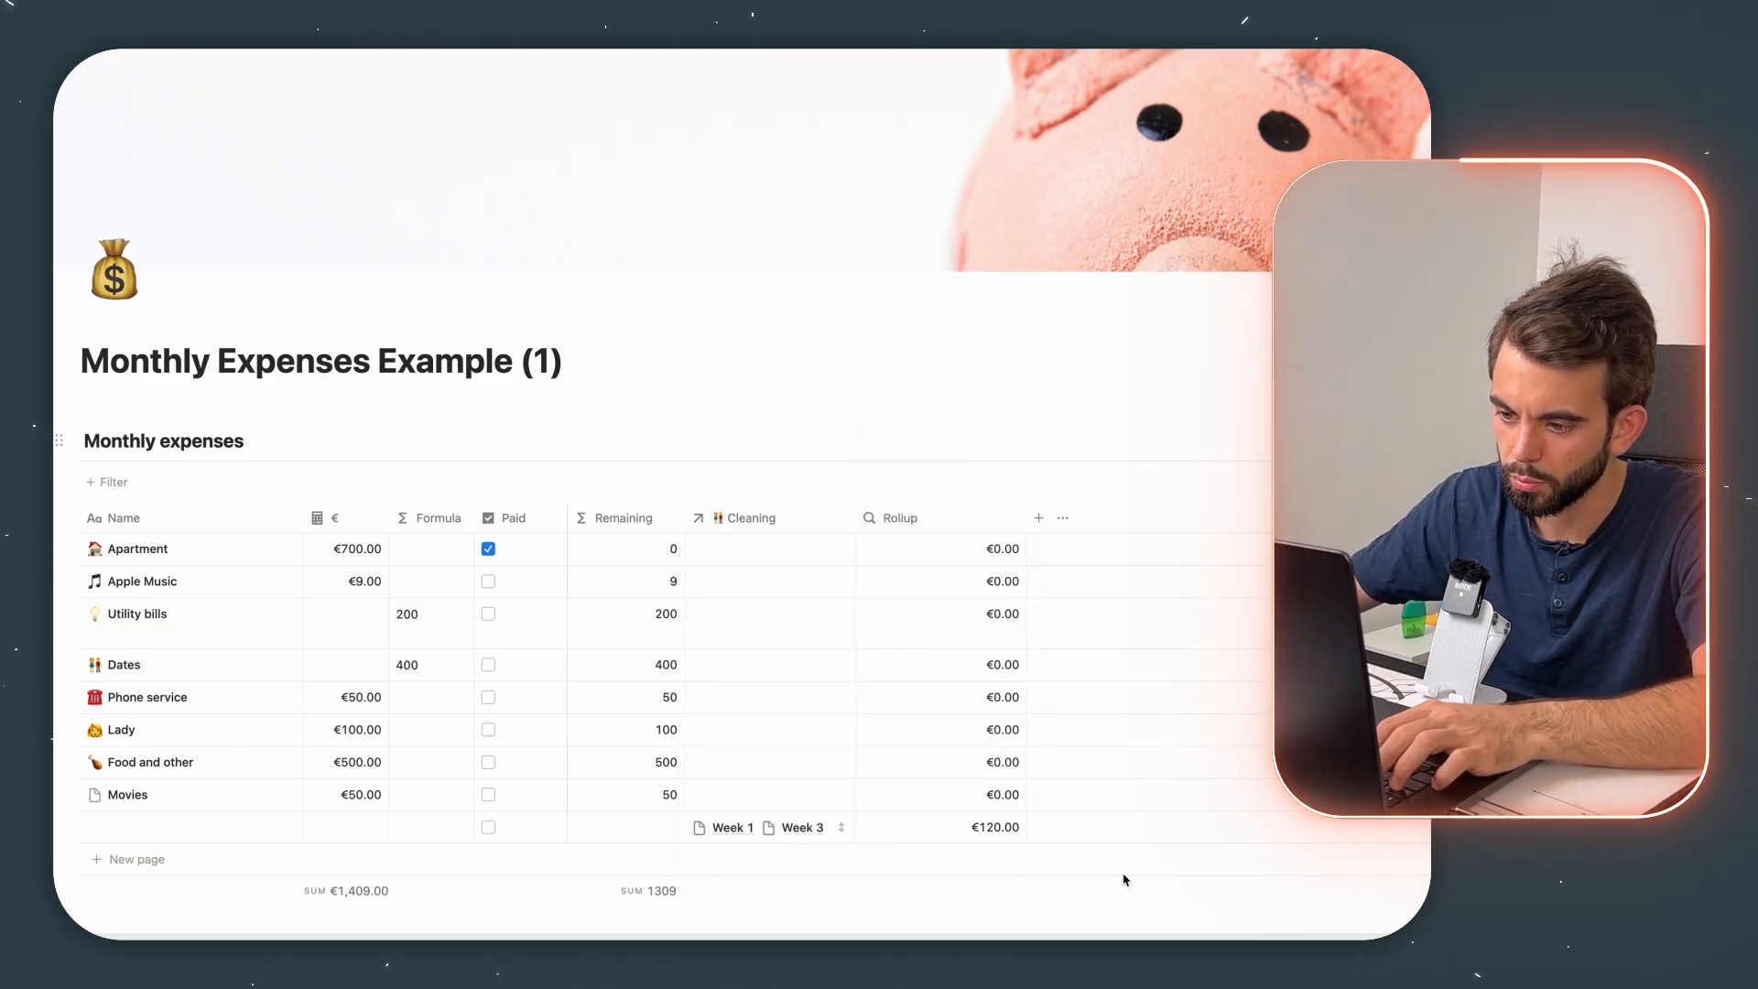
Step: Capture a screenshot of the Cleaning and Rollup columns and attach it to the ChatGPT message containing the formula
{"action": "key", "text": "super+shift+4"}
{"action": "left_click_drag", "start_coordinate": [654, 474], "coordinate": [1108, 911]}
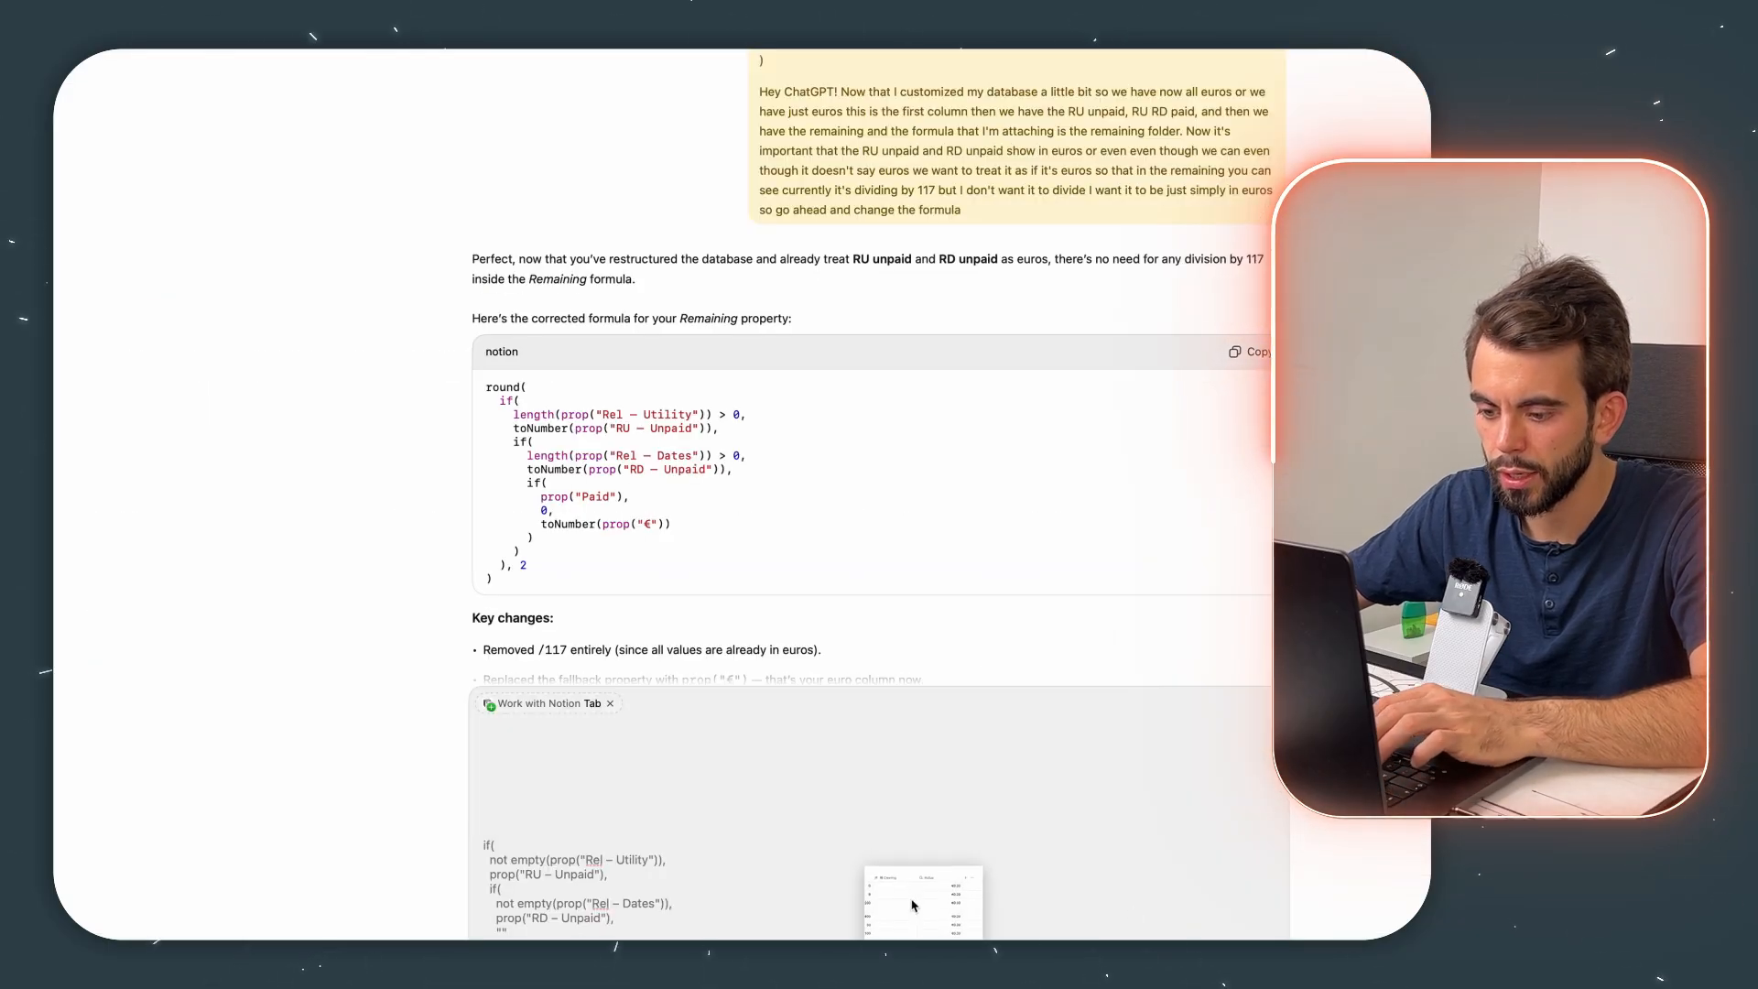
{"action": "left_click_drag", "start_coordinate": [912, 905], "coordinate": [912, 904]}
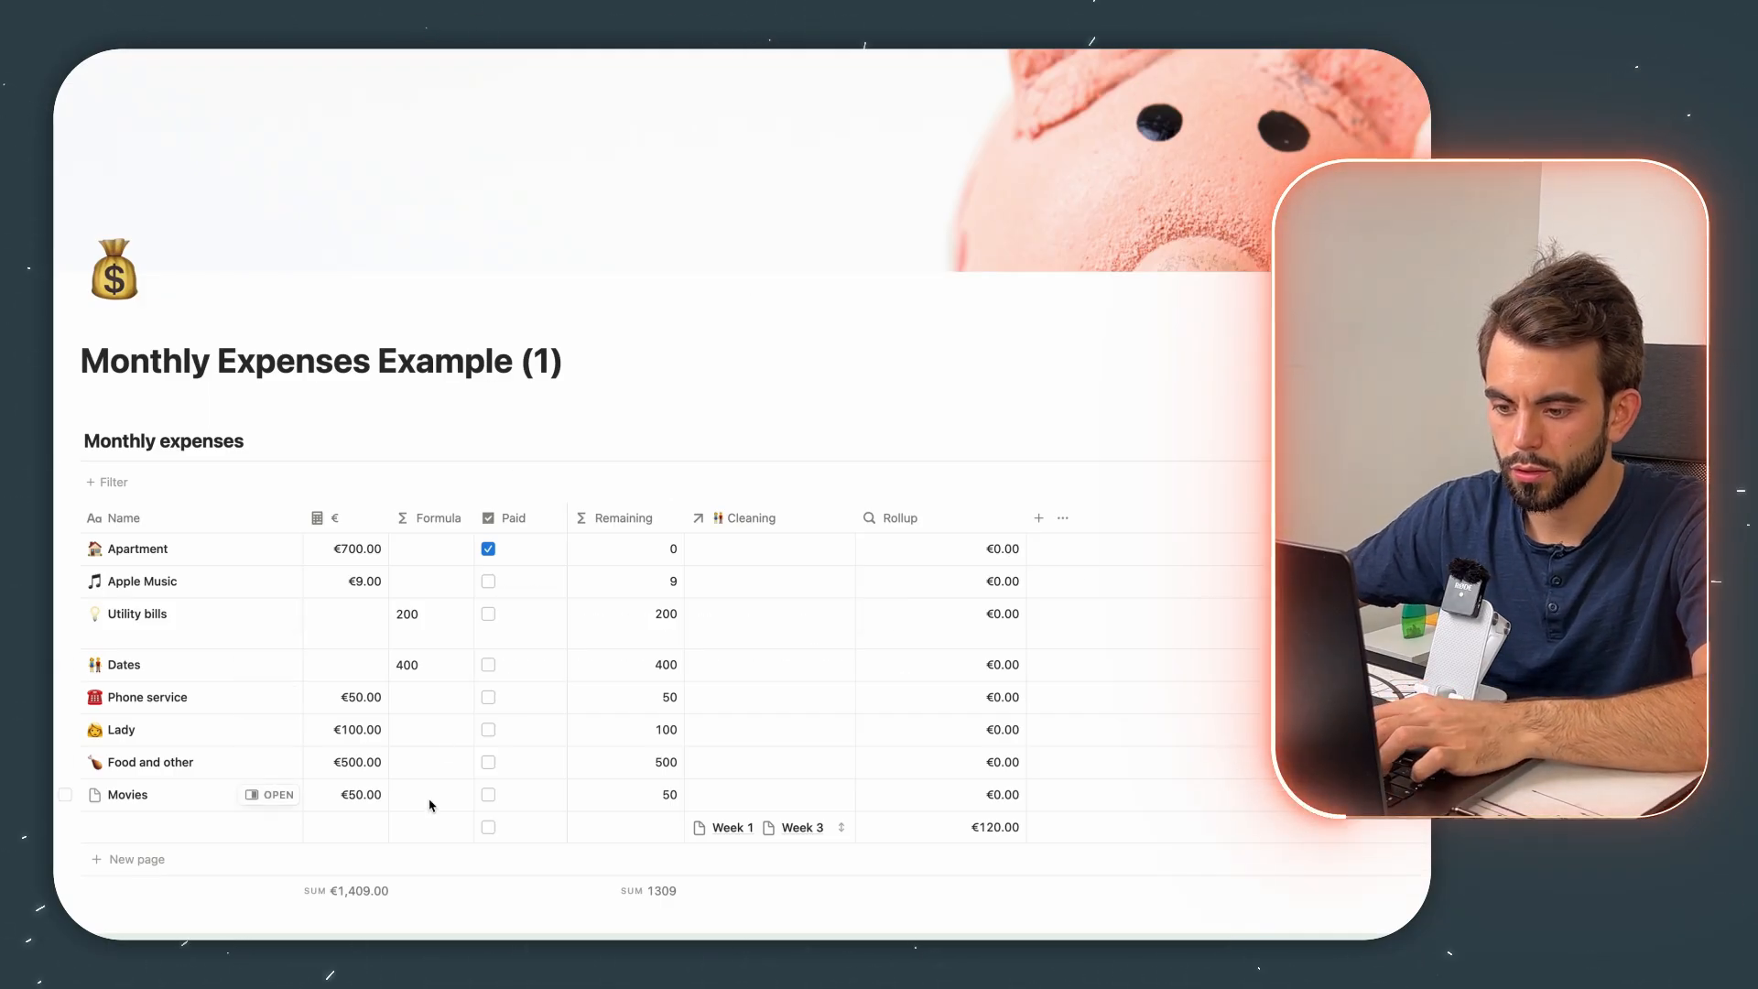
Step: Replace the Formula column's formula in Notion with the version that adds another nested not-empty condition after Rel – Dates
{"action": "left_click", "coordinate": [430, 805]}
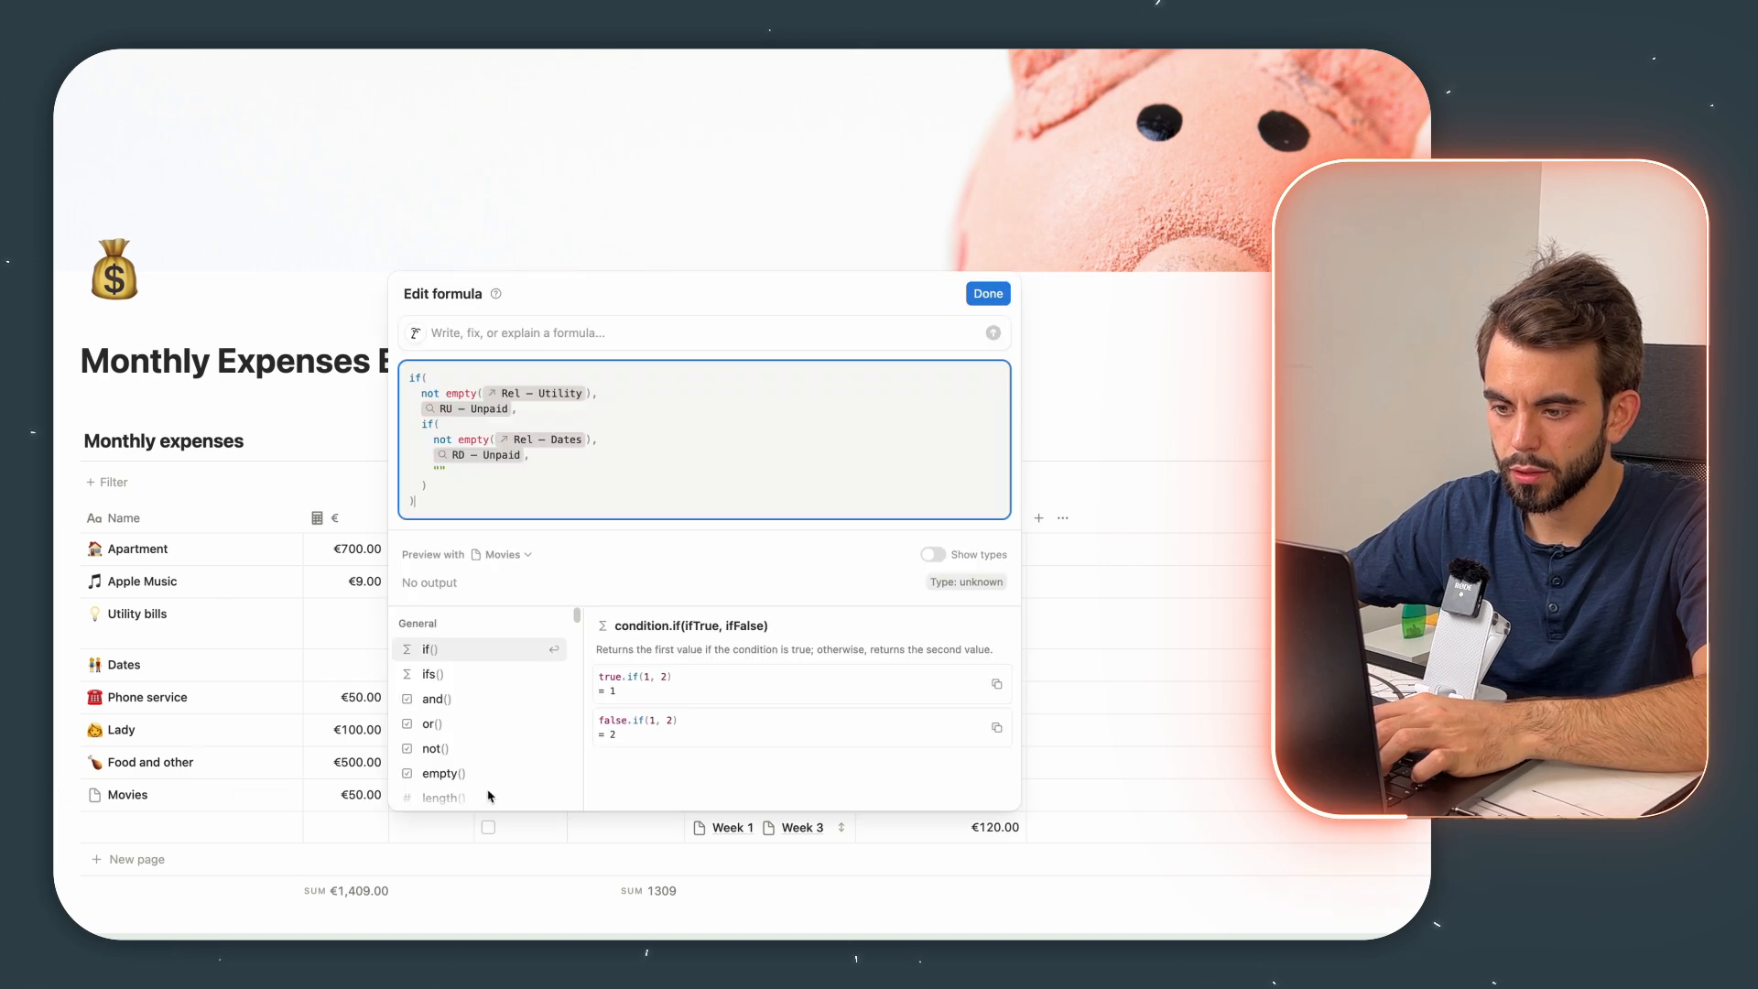
{"action": "left_click", "coordinate": [699, 447]}
{"action": "key", "text": "ctrl+a"}
{"action": "type", "text": "if(   not empty(Rel - Utility),   RU - Unpaid,   if(     not empty(Rel - Dates),     RD - Unpaid,     if(       not empty(prop(\"Rel - Cleaning\")),       prop(\"Rollup\"),       \"\"     )   ) )"}
{"action": "left_click", "coordinate": [988, 232]}
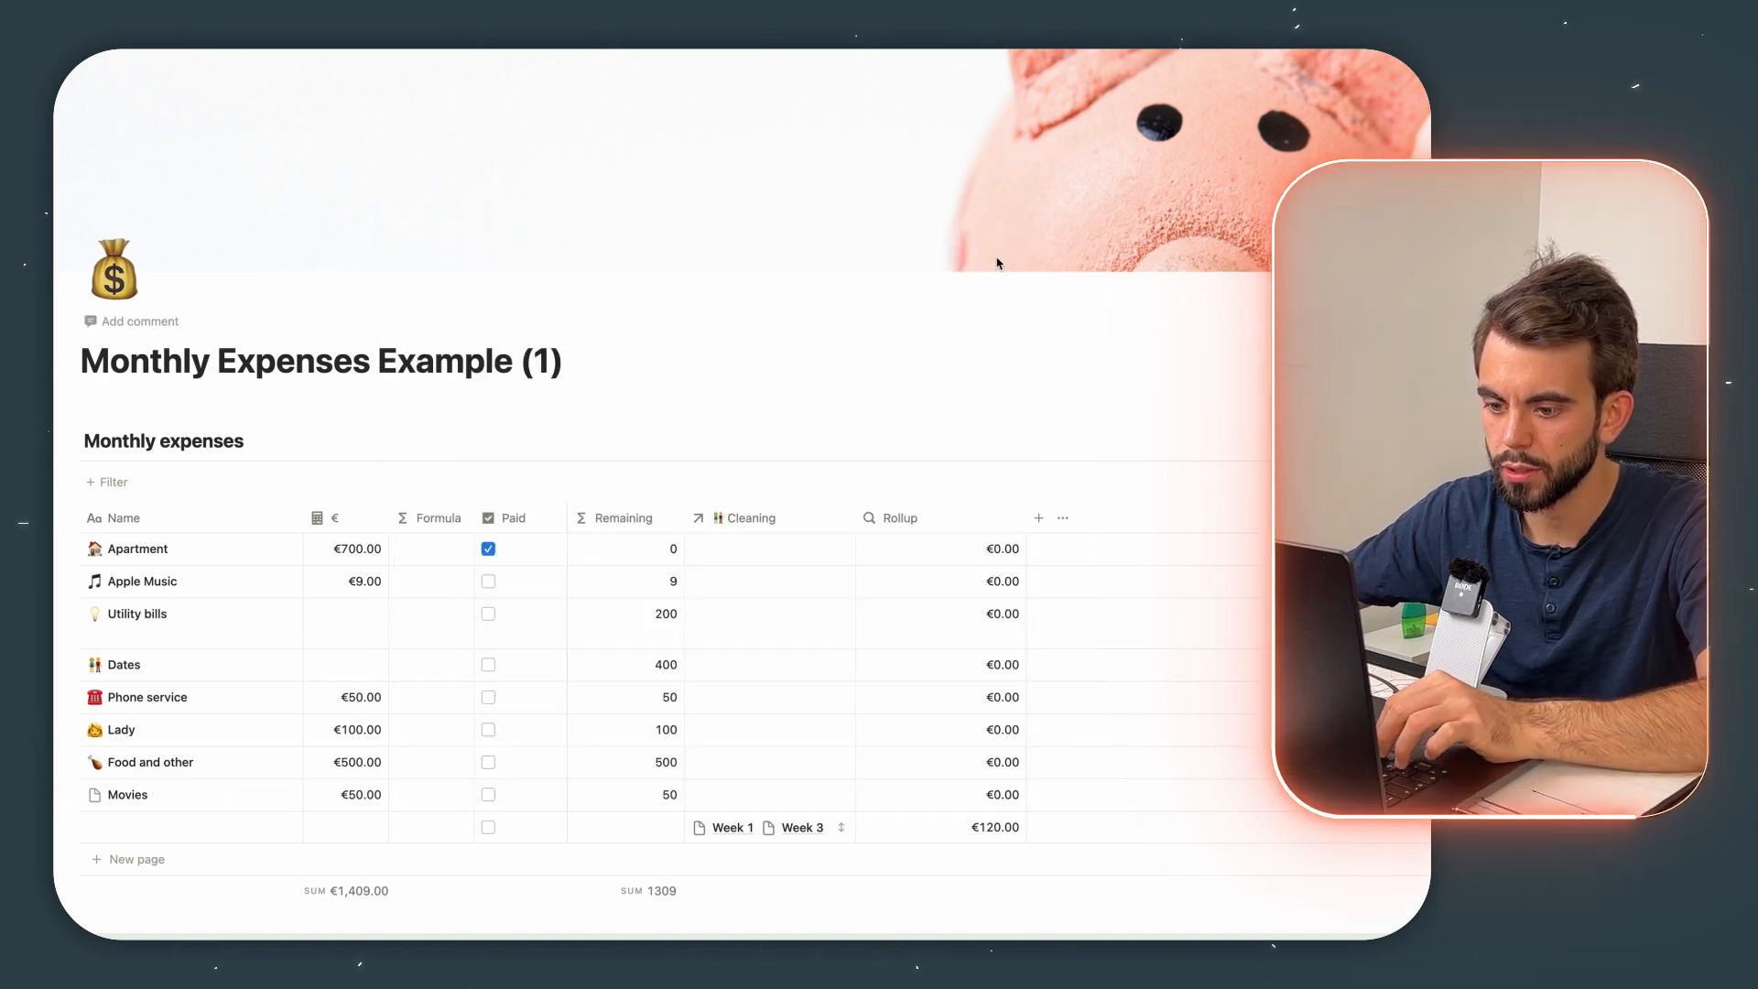